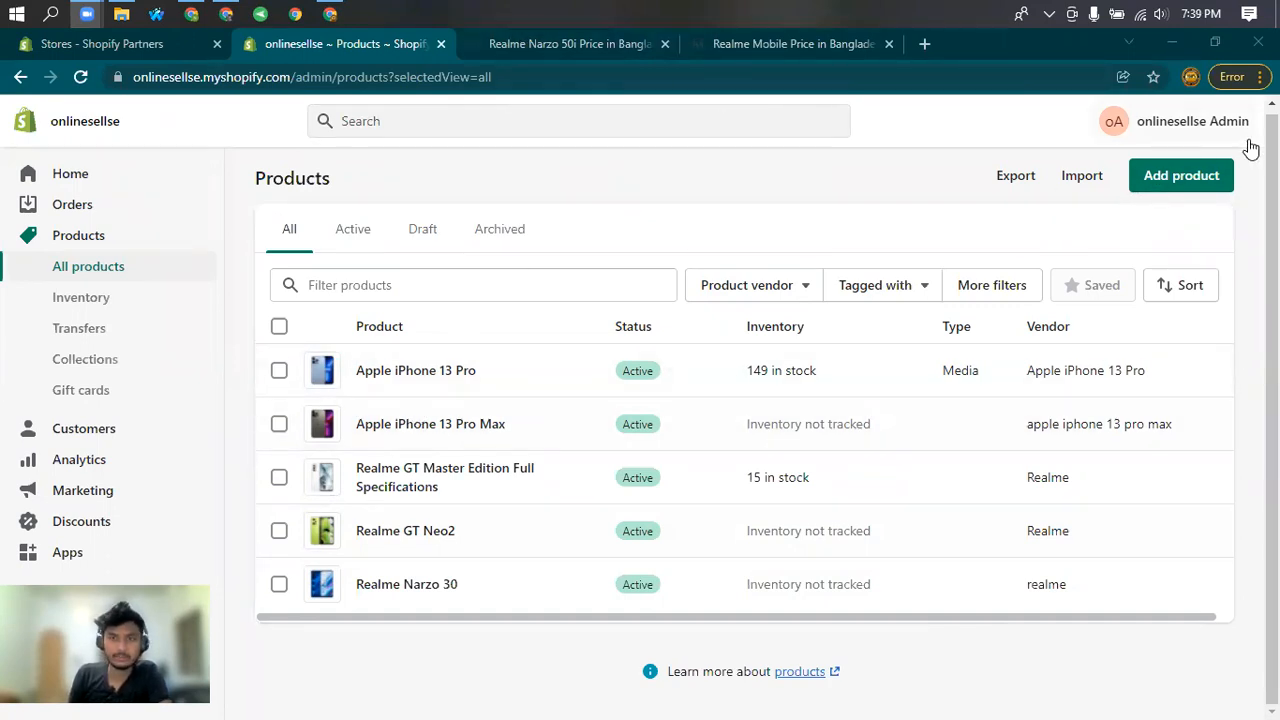
Start a new product and title it "Realme Narzo 50i", copying the name from the phone's mobiledokan.com page.
left_click(1216, 174)
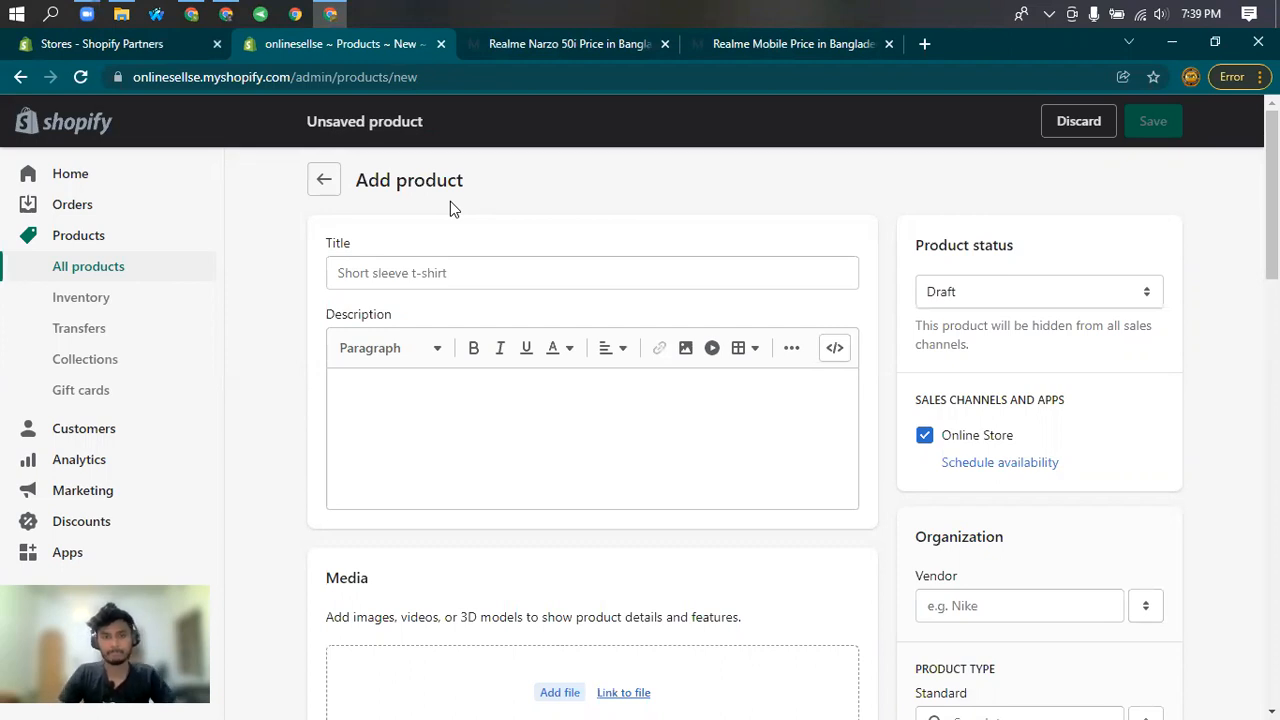
left_click(418, 271)
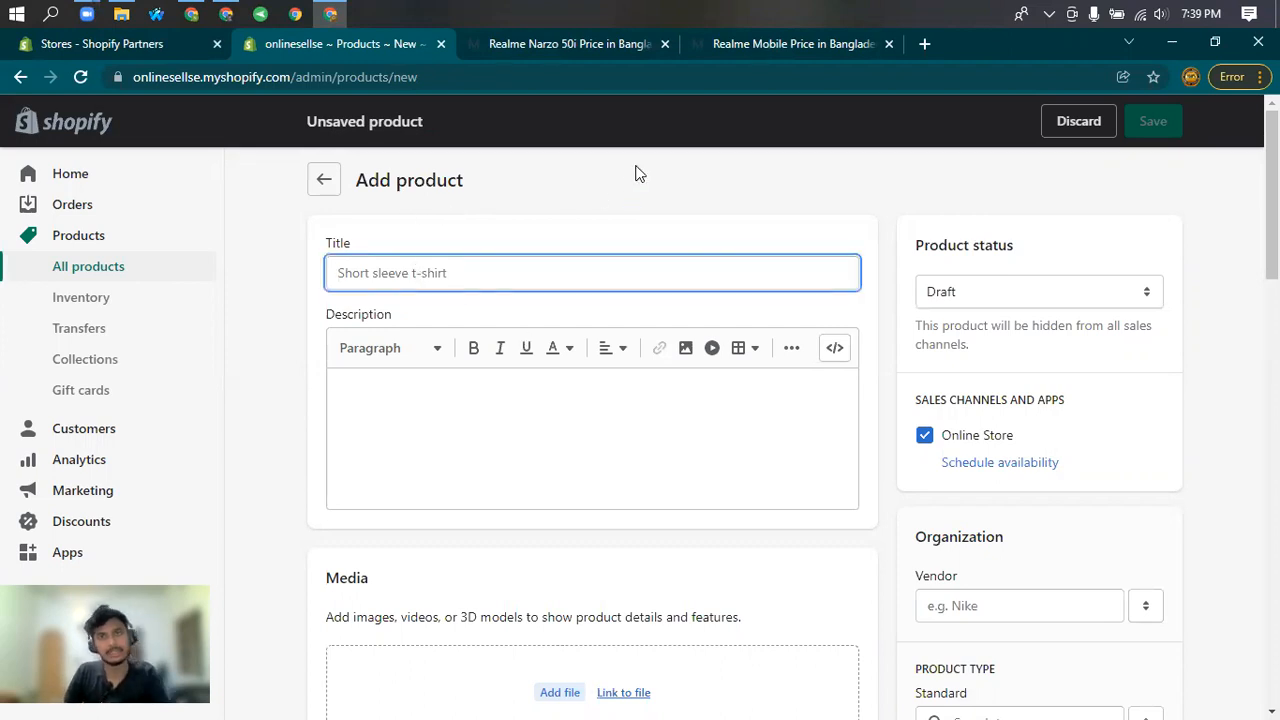
left_click(639, 43)
left_click_drag(805, 325, 470, 320)
right_click(488, 322)
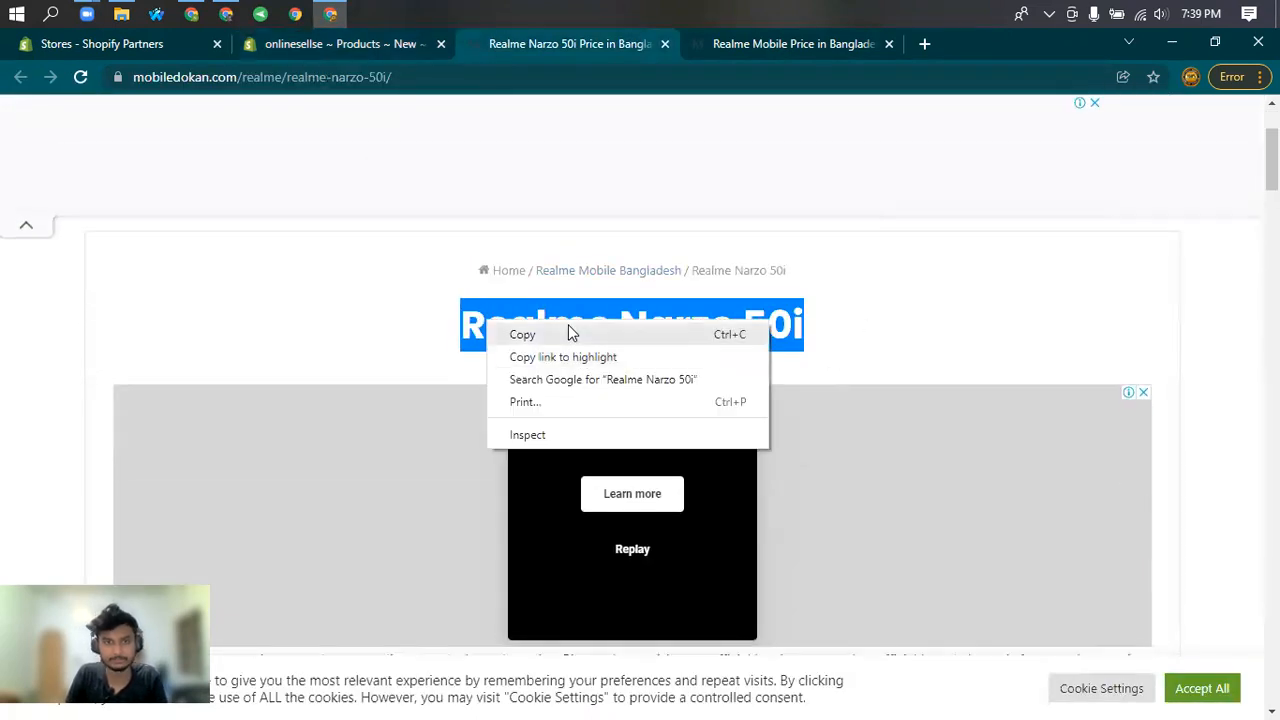
left_click(570, 334)
left_click(378, 43)
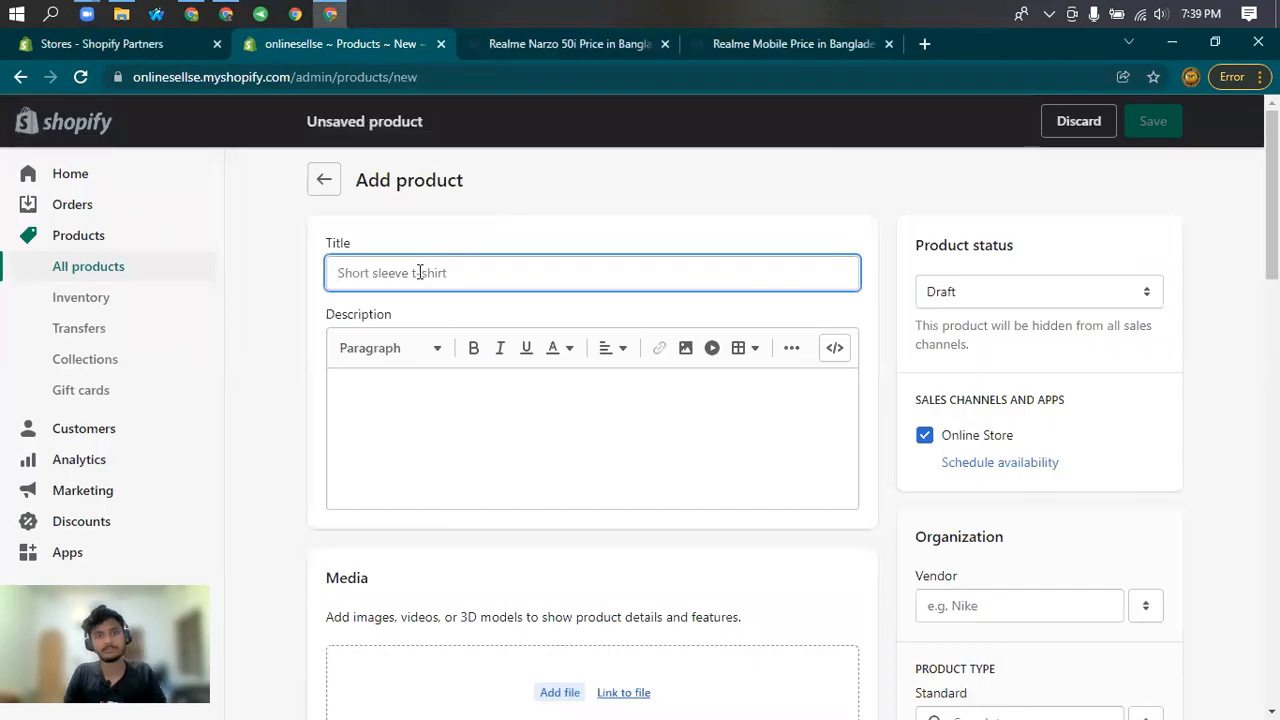
key("ctrl+v")
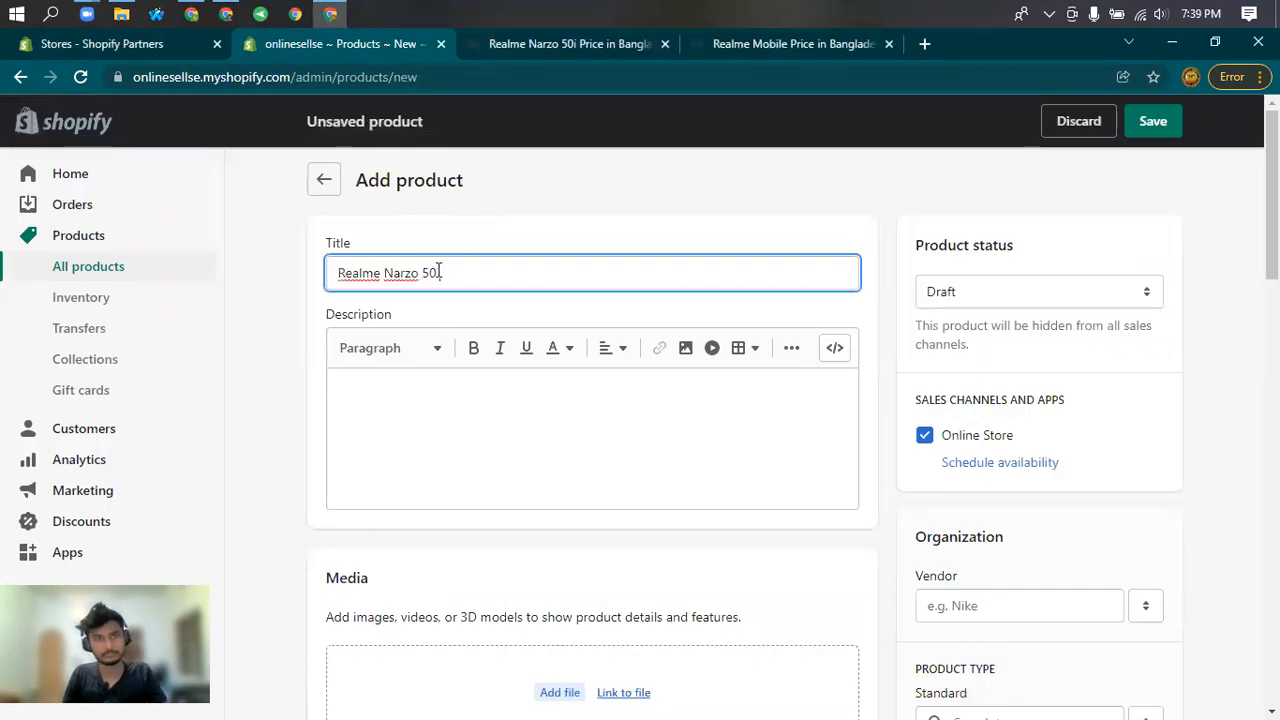
Save the Narzo 50i phone image from the mobiledokan.com page to Downloads, overwriting Realme-Narzo-30-image.jpg.
left_click(530, 43)
scroll(577, 249, "down", 10)
scroll(581, 311, "up", 4)
right_click(589, 317)
left_click(640, 354)
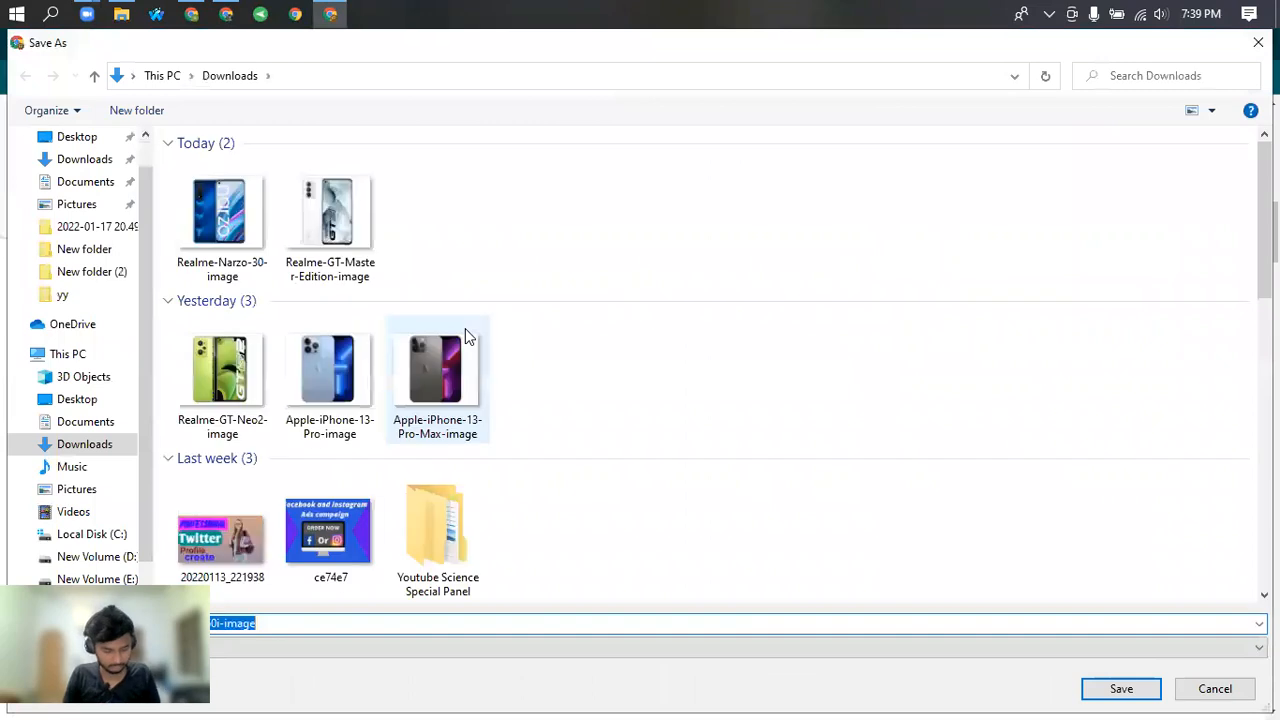
left_click(220, 215)
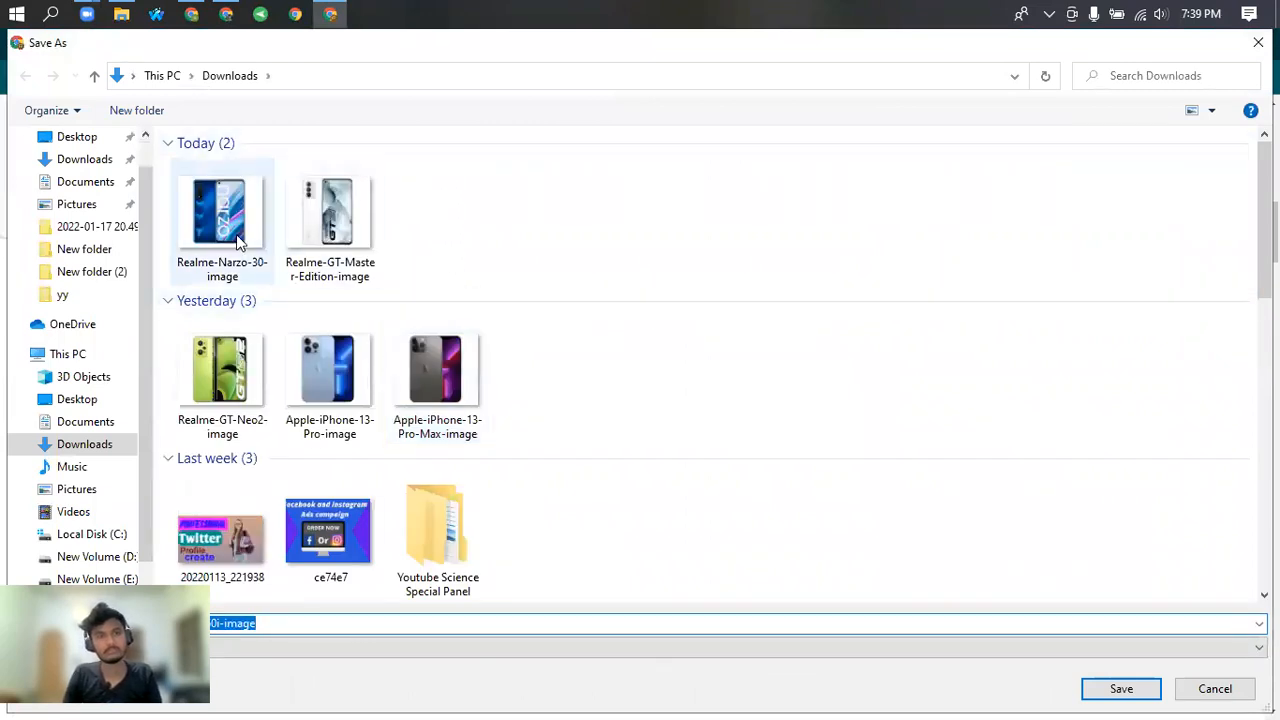
left_click(1120, 688)
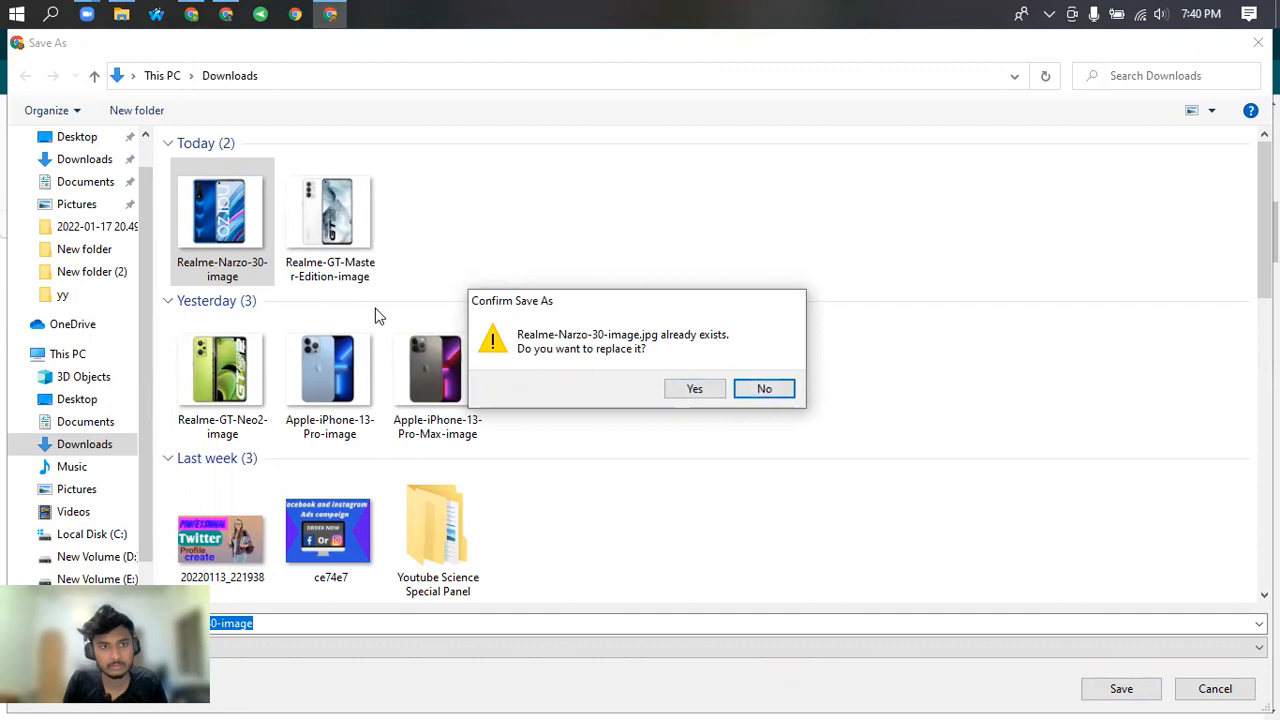
left_click(704, 389)
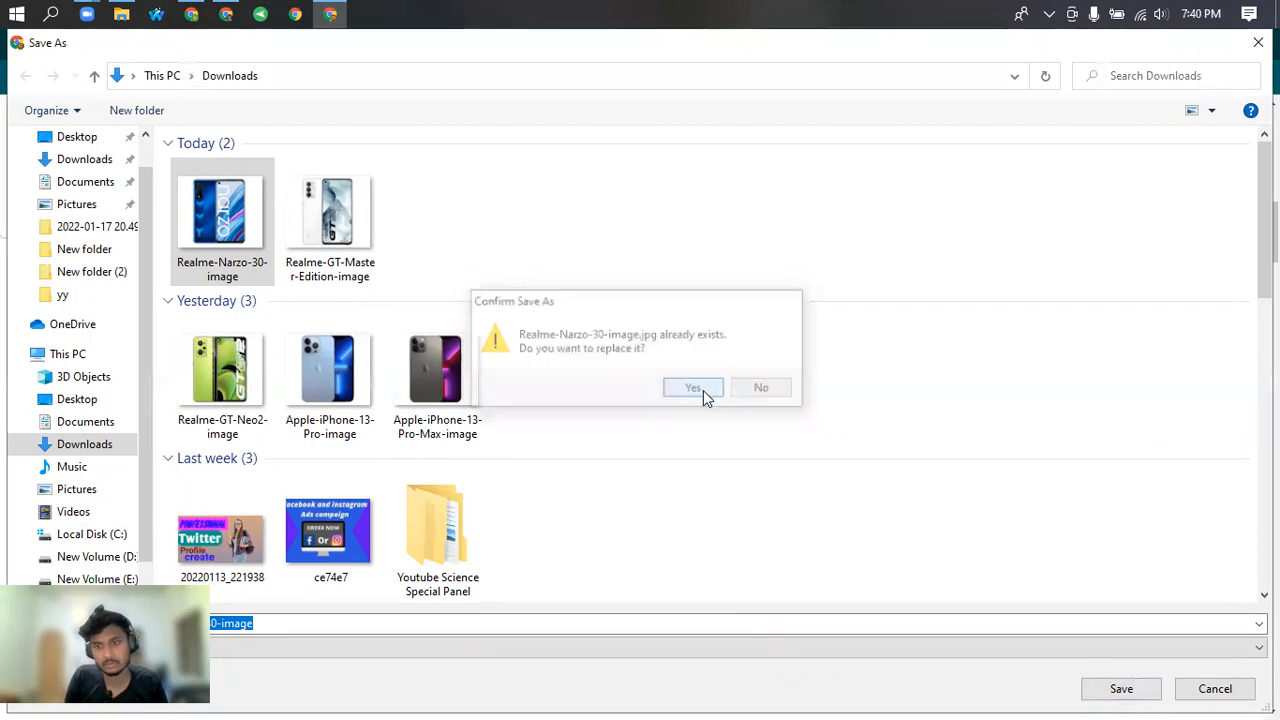
right_click(697, 416)
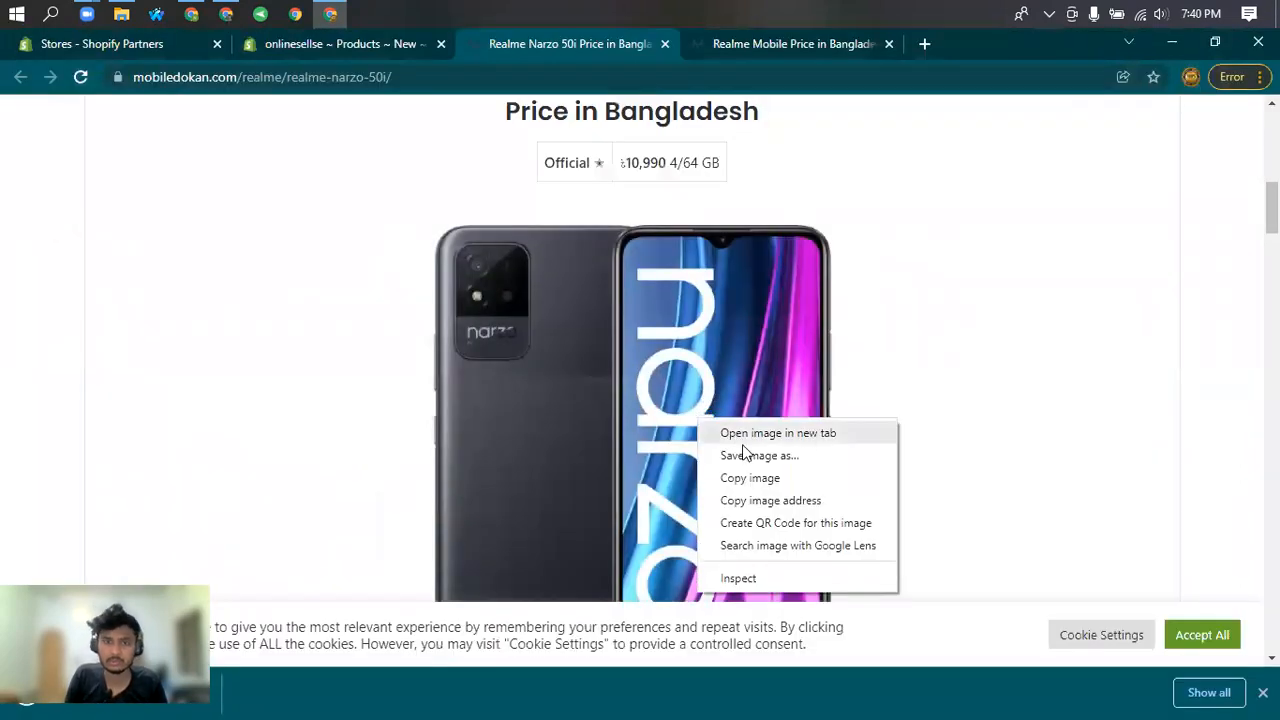
left_click(1096, 303)
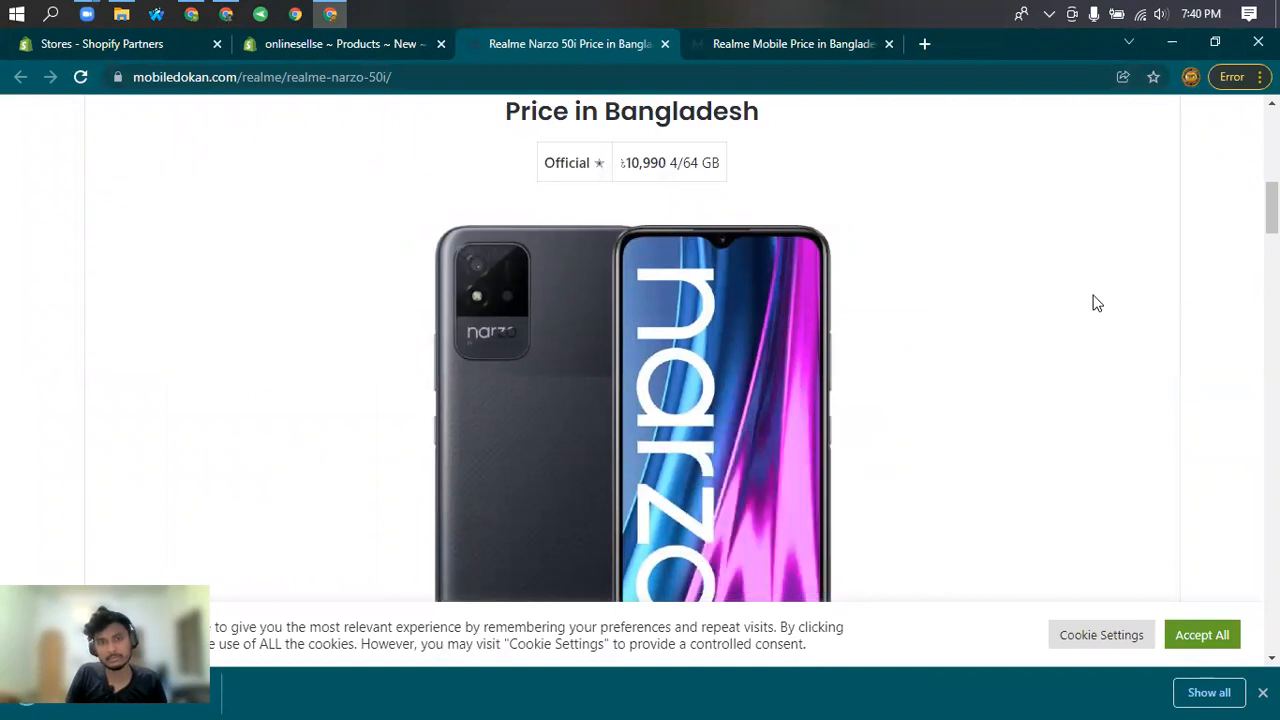
Copy the Realme Narzo 50i specification table through its Sar Value row from the phone page.
scroll(1096, 303, "down", 6)
scroll(666, 374, "up", 2)
left_click_drag(415, 336, 691, 140)
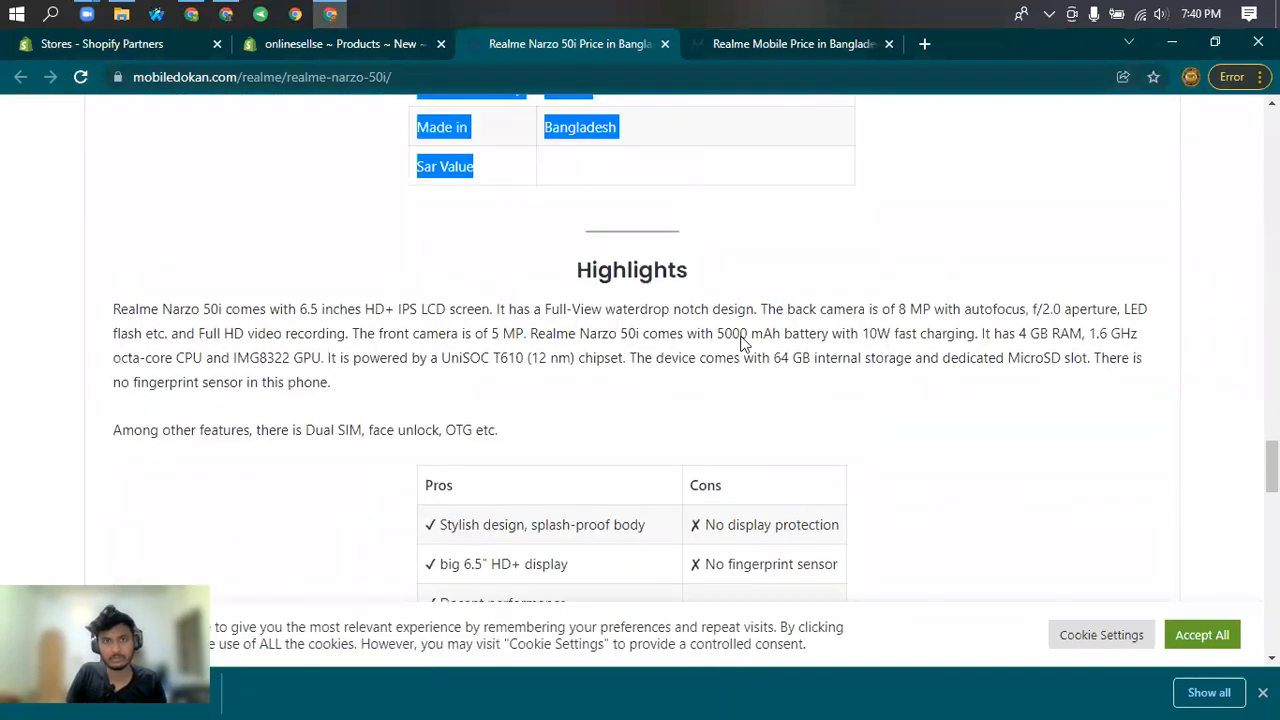
scroll(480, 244, "up", 3)
right_click(462, 224)
left_click(520, 240)
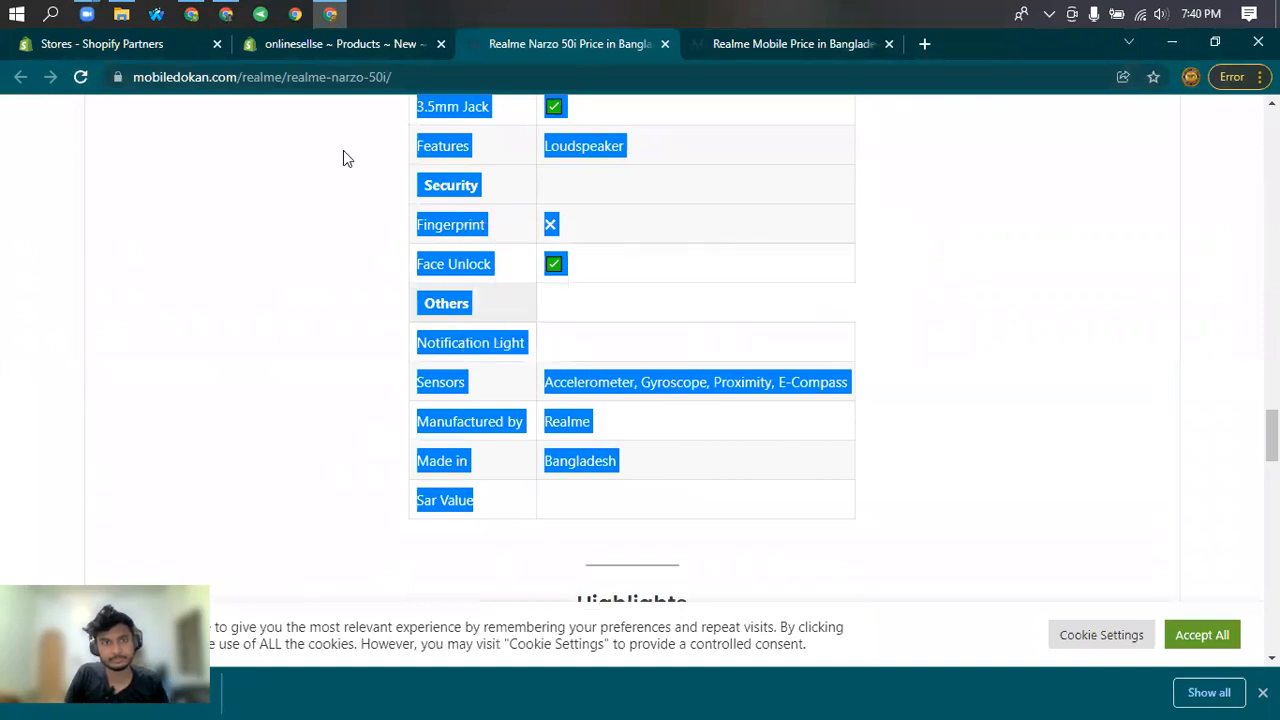
Close the Shopify Partners page and paste the copied specification table into the new product's description.
left_click(124, 44)
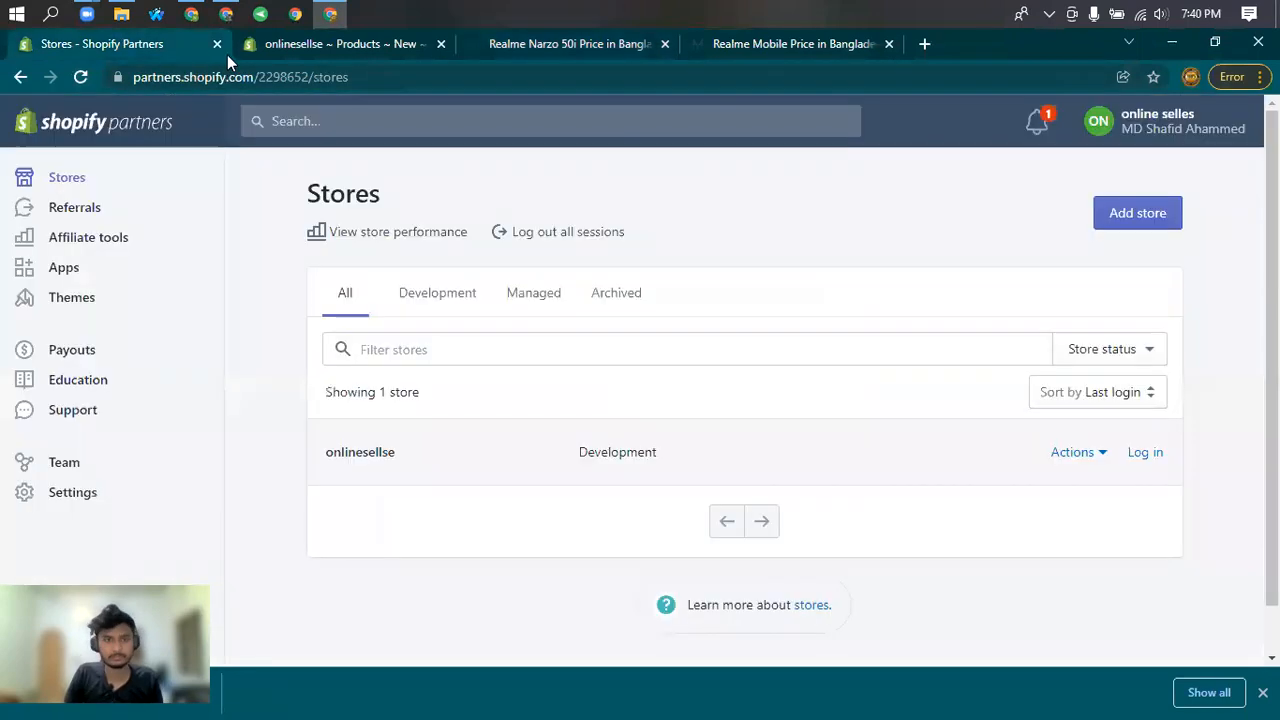
left_click(218, 43)
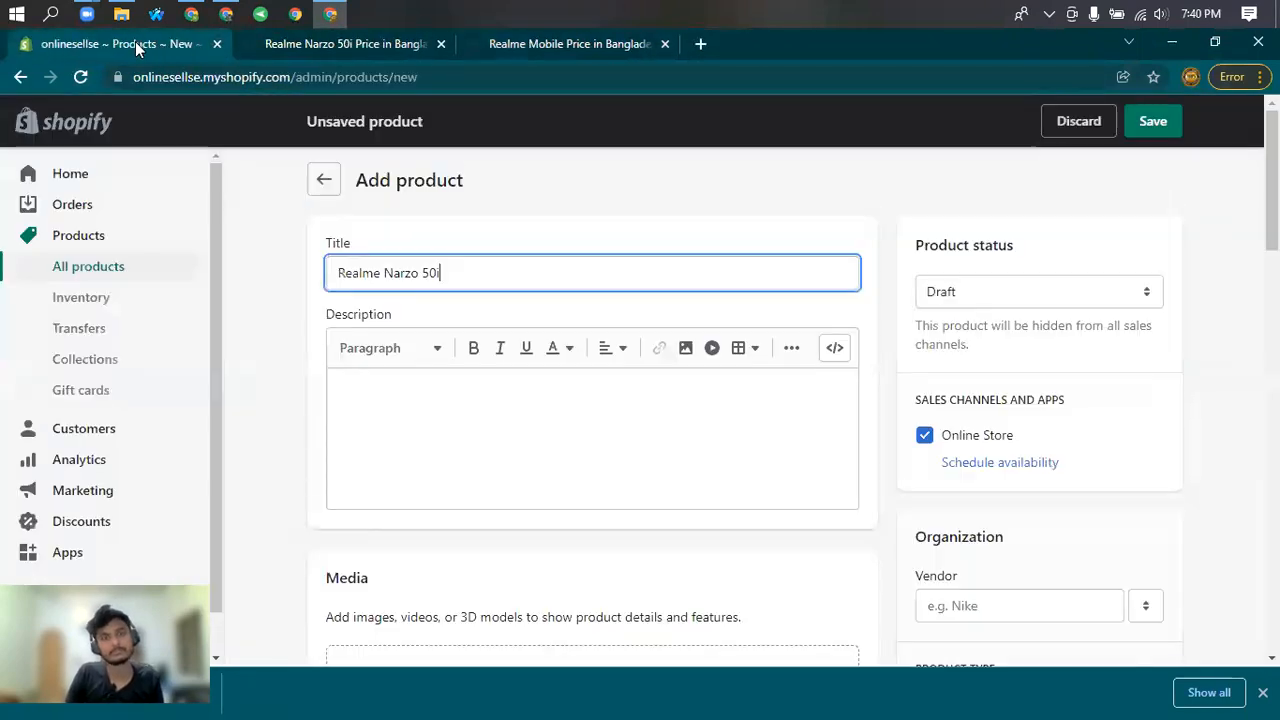
left_click(419, 411)
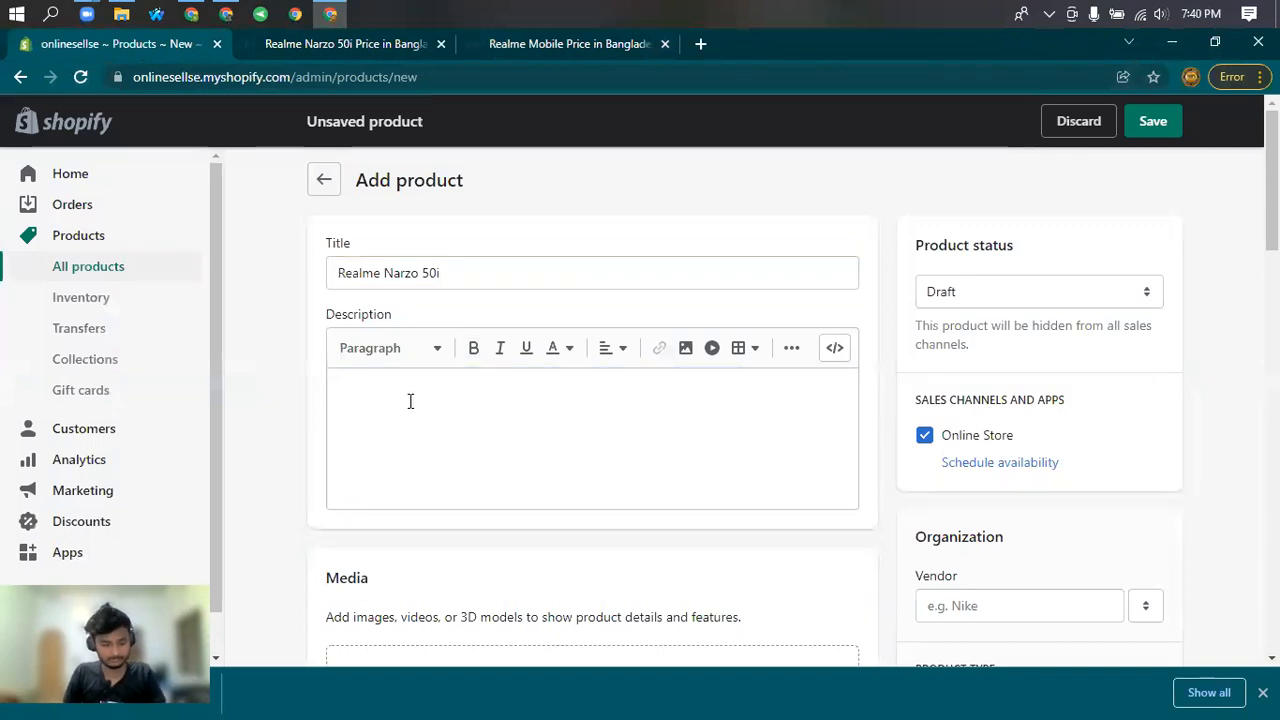
key("ctrl+v")
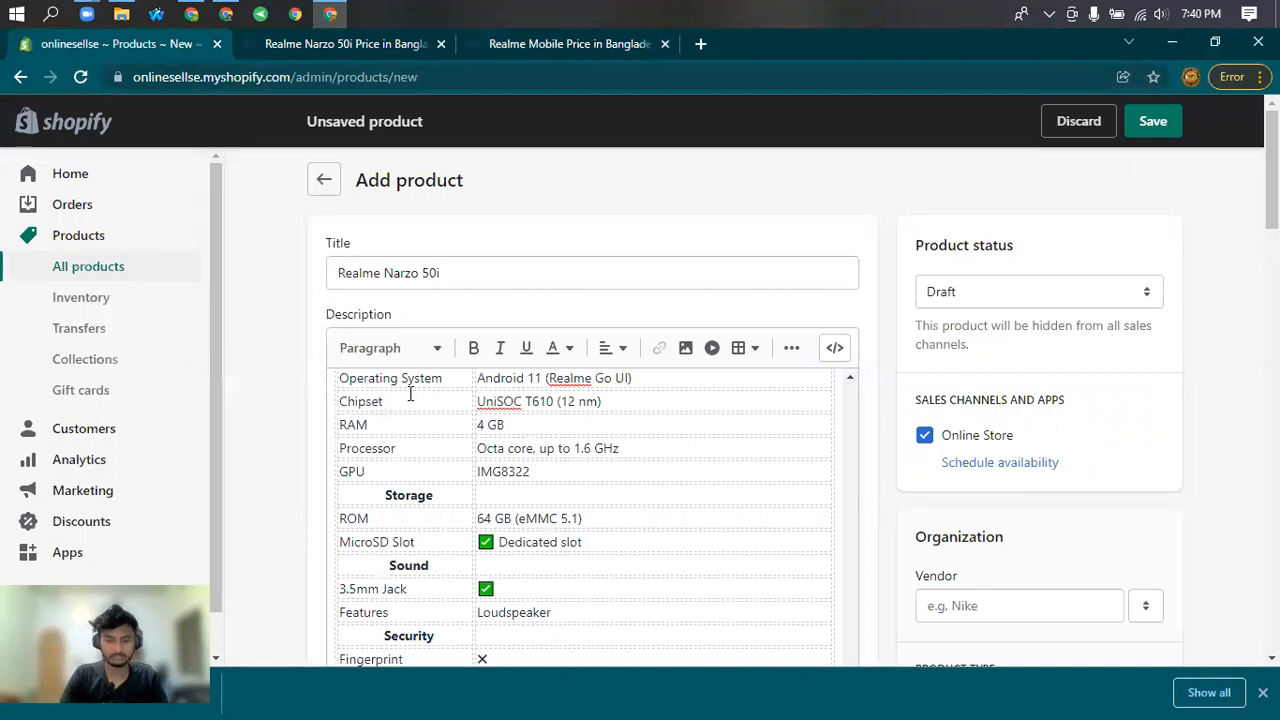
Upload the Realme-Narzo-30-image file from Downloads to the product's media.
scroll(564, 441, "down", 1)
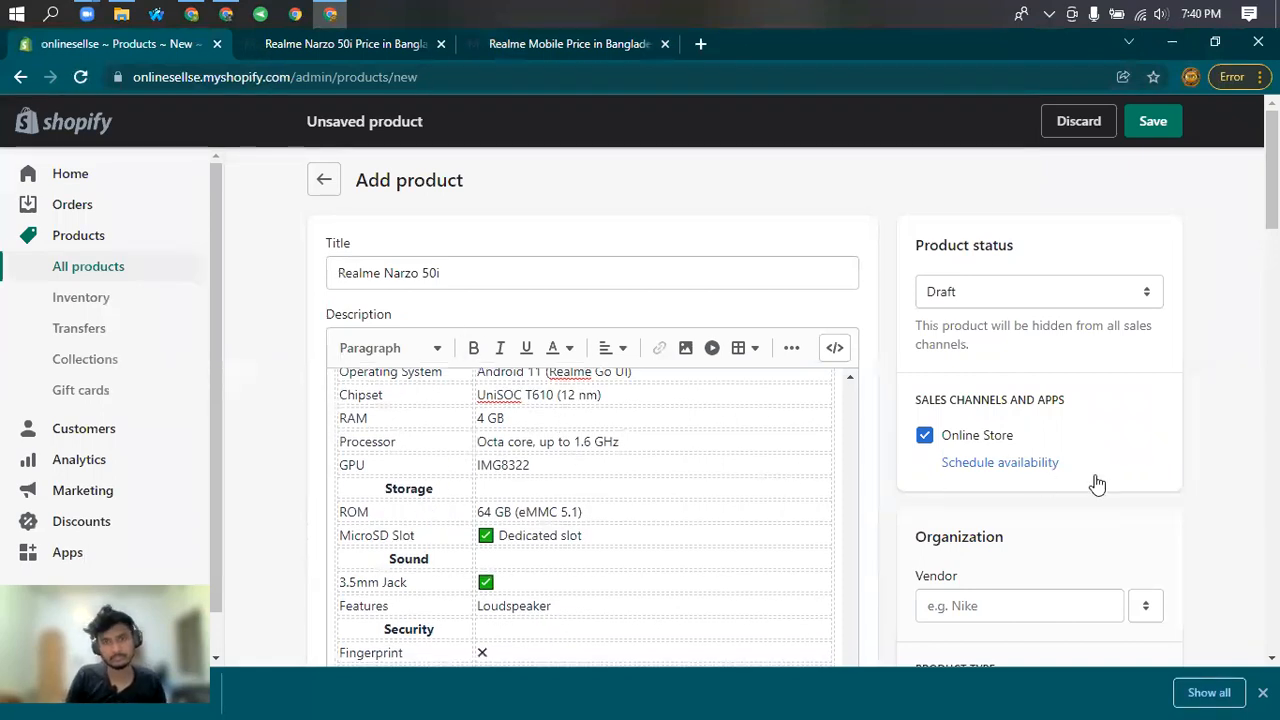
scroll(560, 540, "down", 7)
left_click(558, 366)
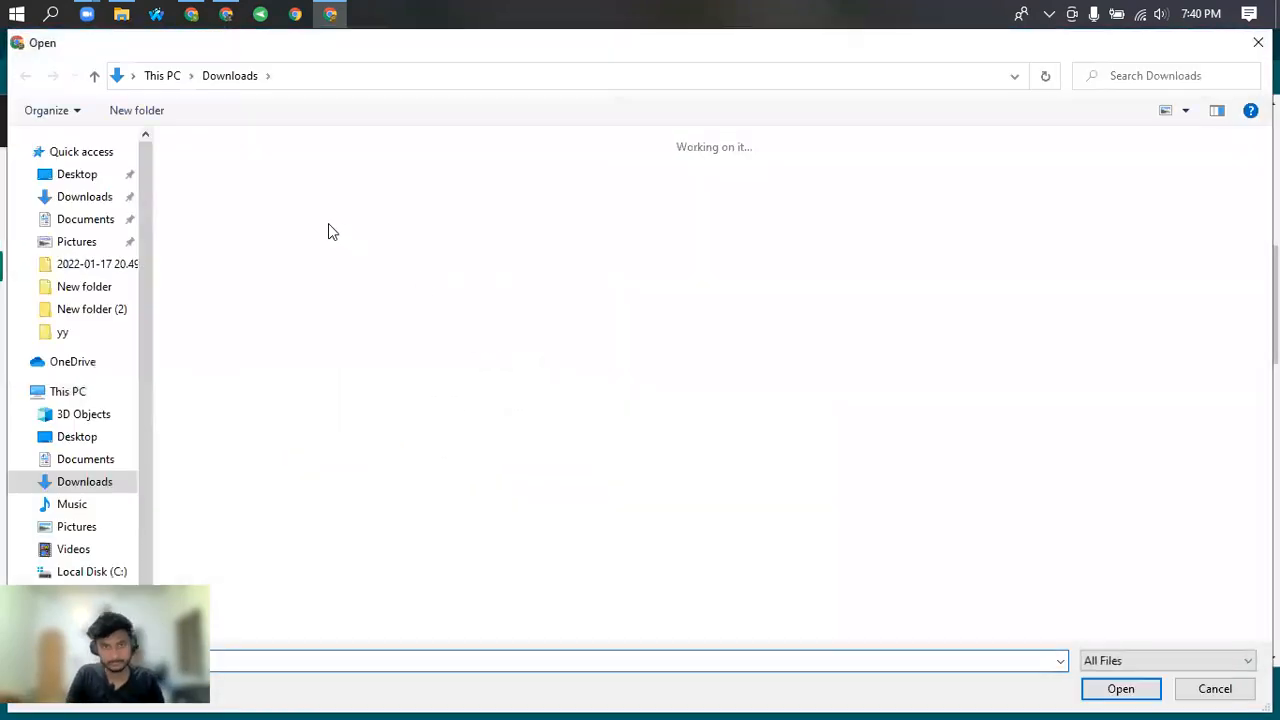
left_click(252, 212)
left_click(1120, 689)
Set the product status to Active.
scroll(966, 400, "up", 3)
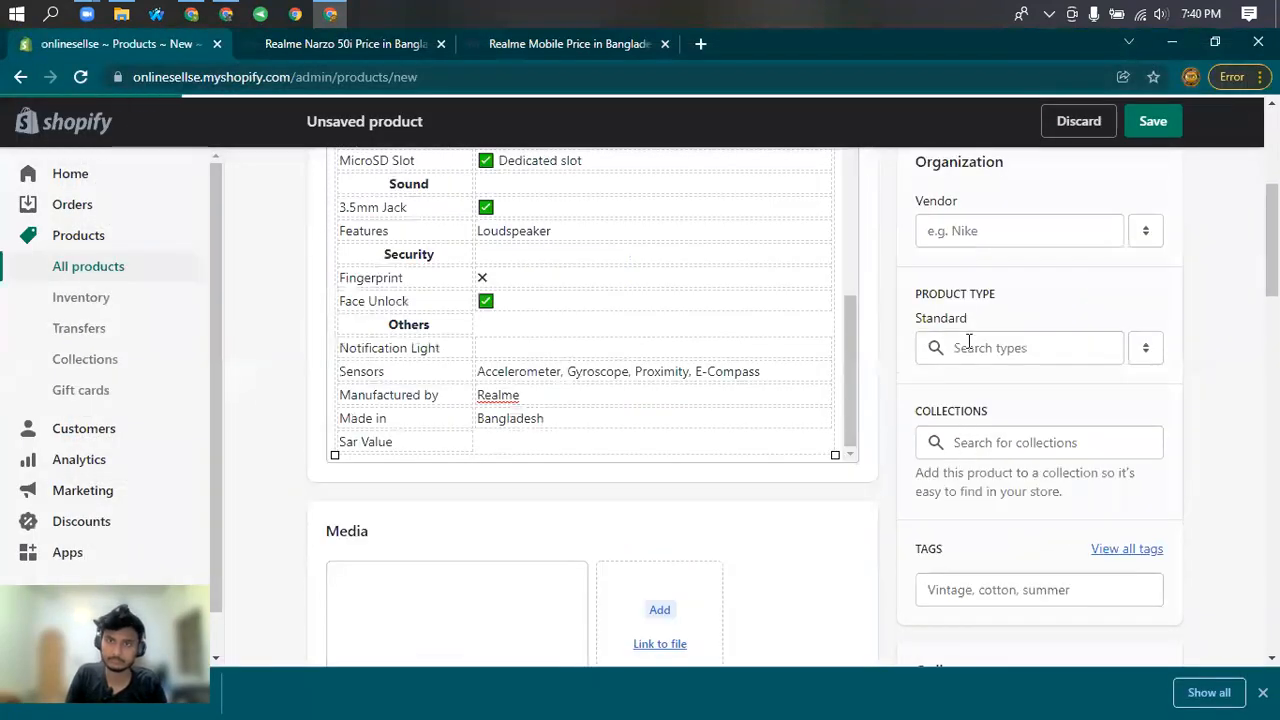
scroll(968, 342, "up", 4)
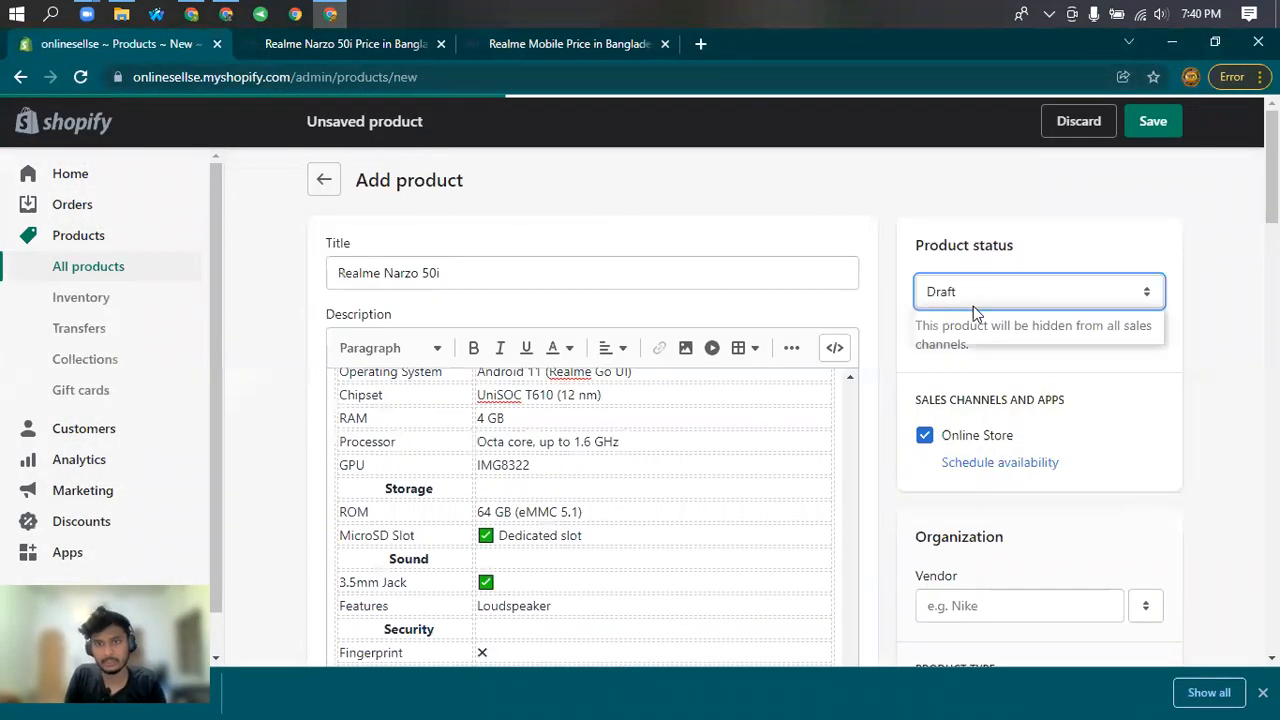
left_click(950, 314)
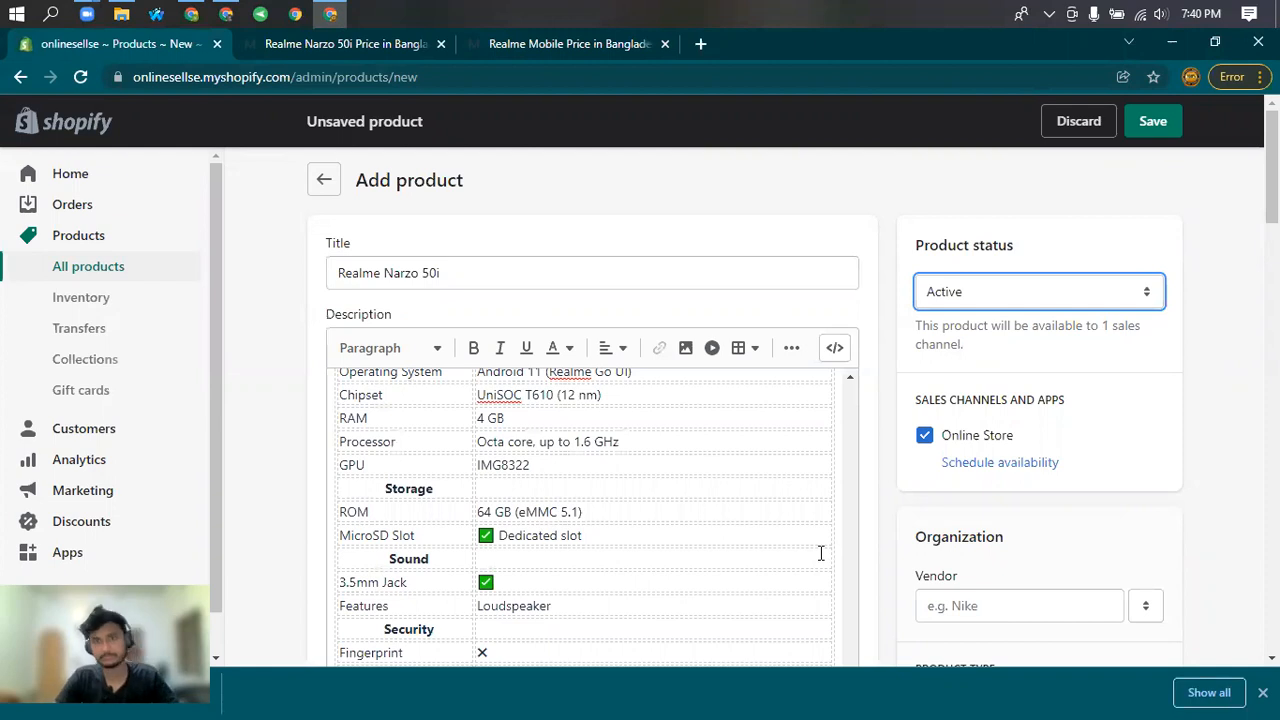
Add the product to the Realme collection.
scroll(830, 553, "down", 5)
scroll(745, 420, "up", 2)
left_click(948, 421)
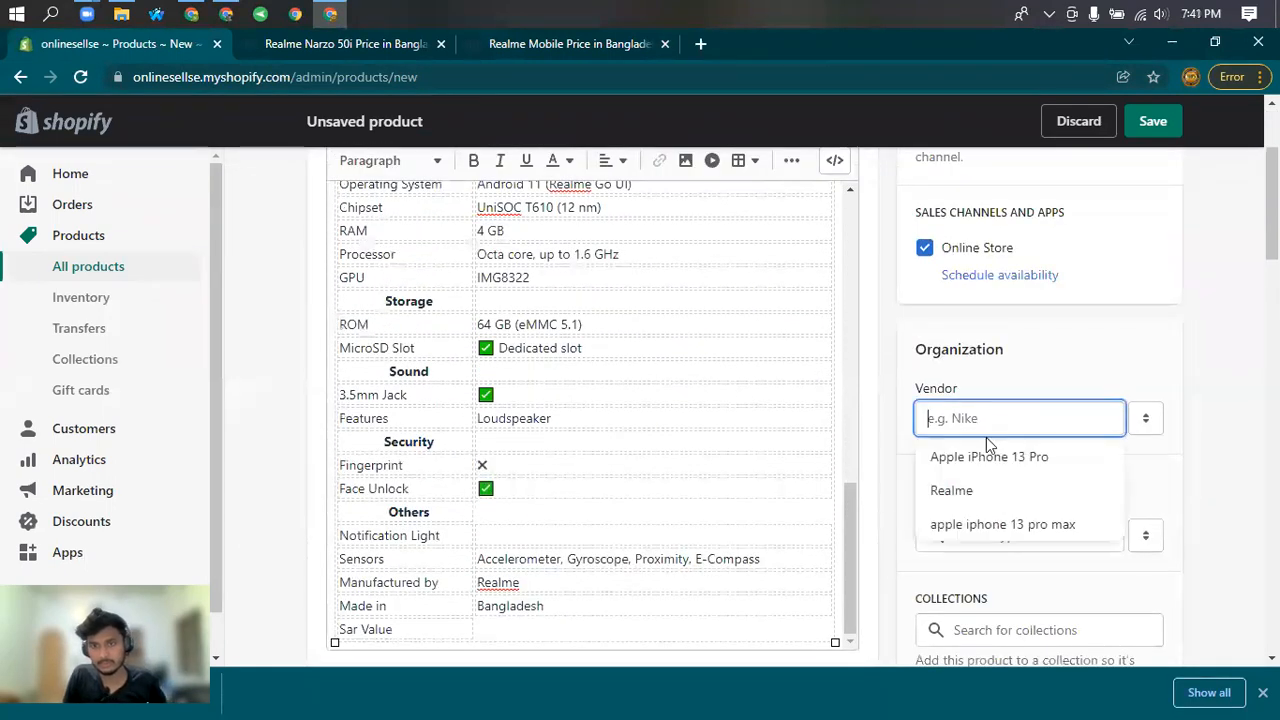
left_click(995, 519)
scroll(950, 458, "down", 2)
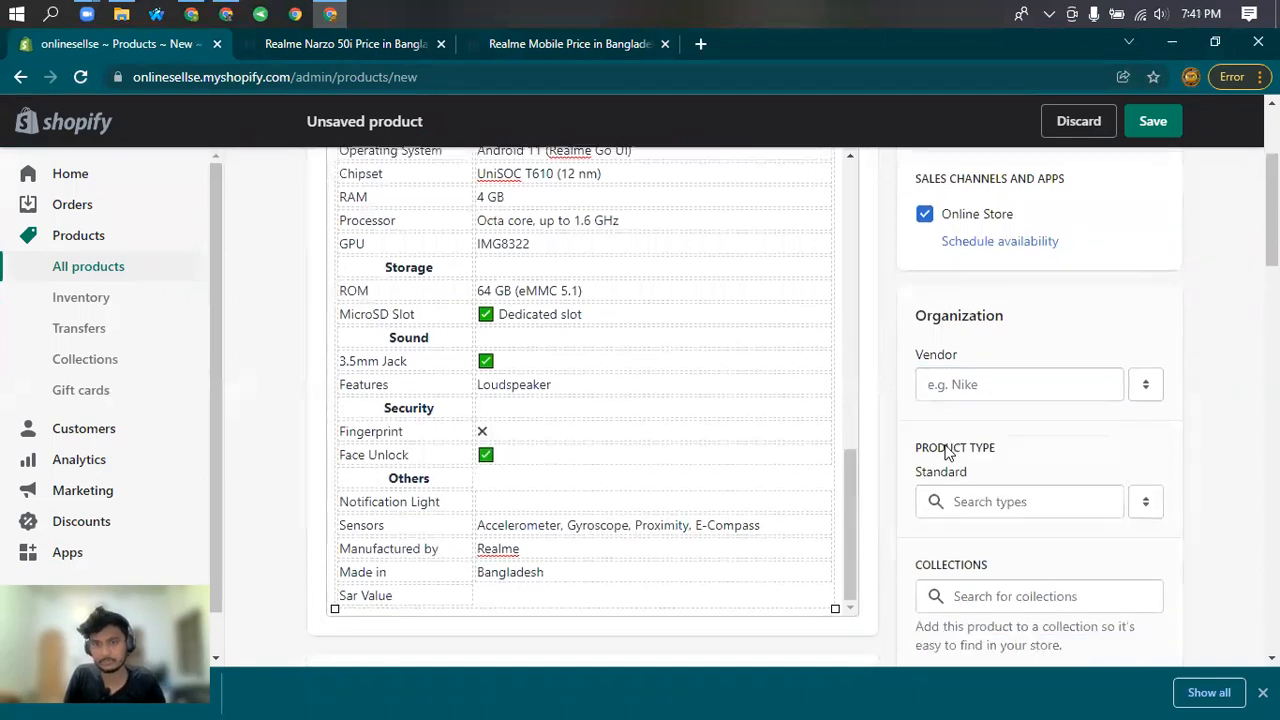
left_click(957, 442)
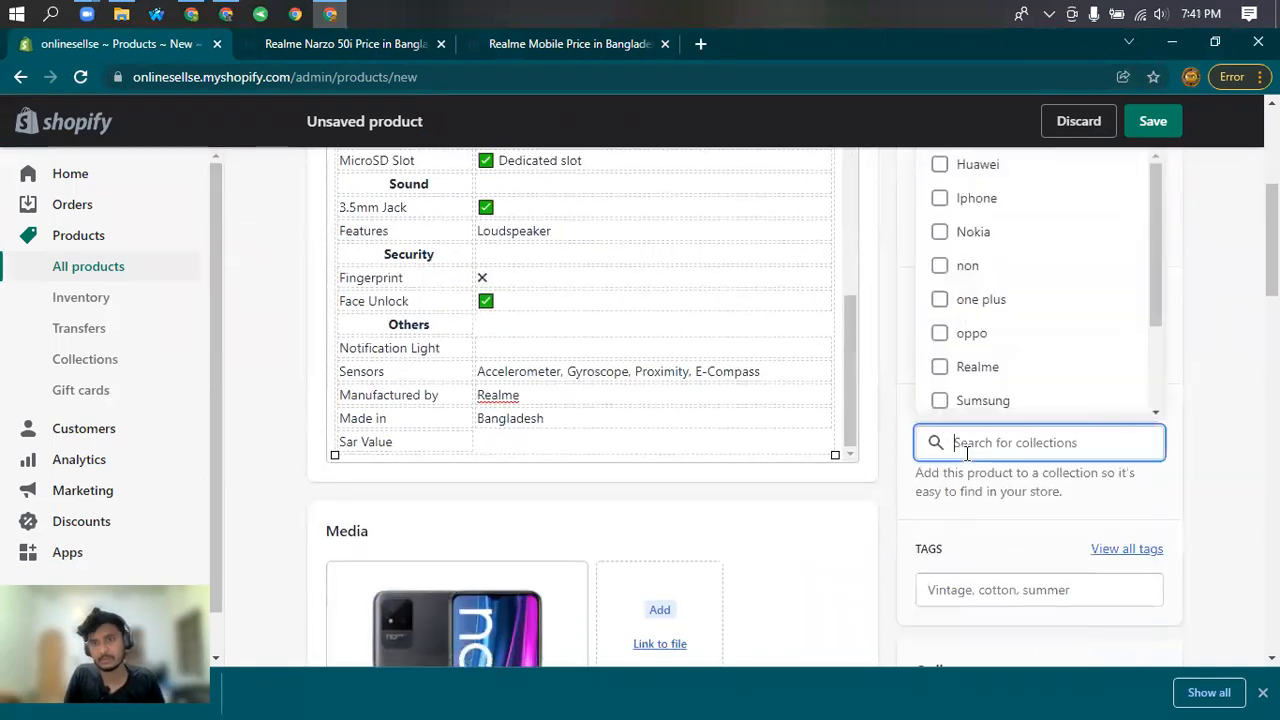
left_click(978, 368)
Add the tags "realme nazlo" and "realme" to the product.
left_click(953, 580)
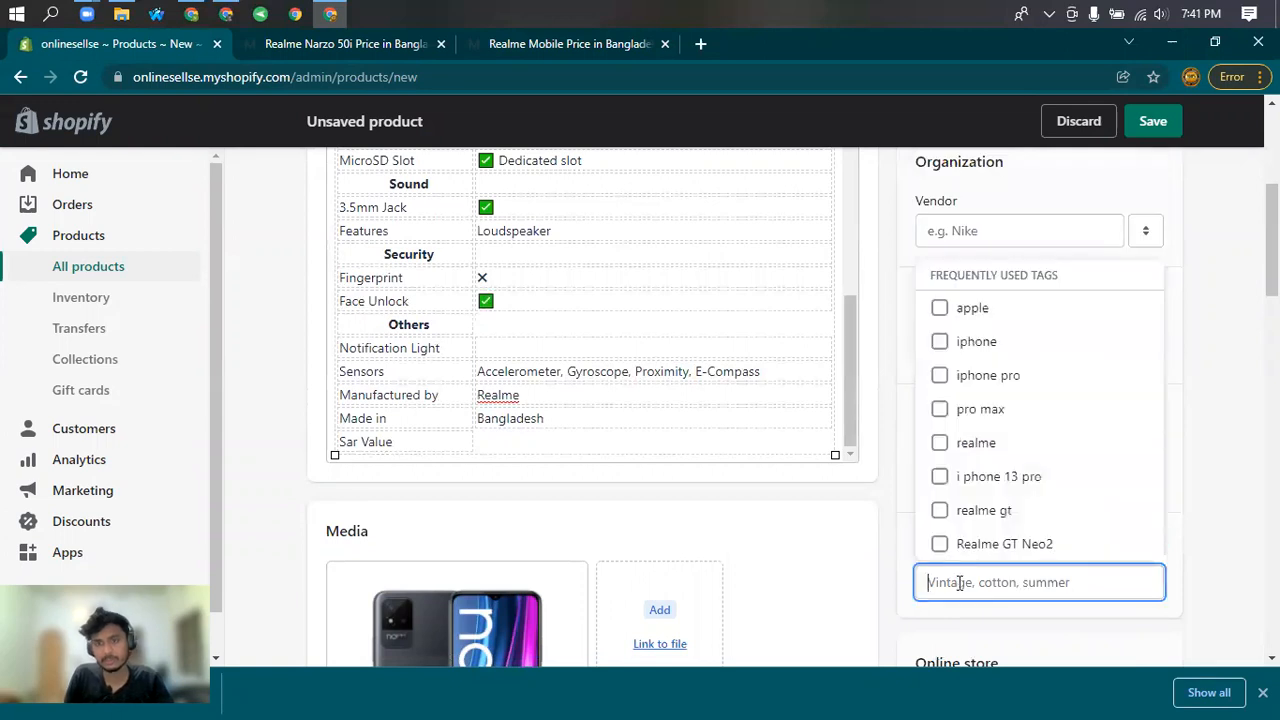
type("real")
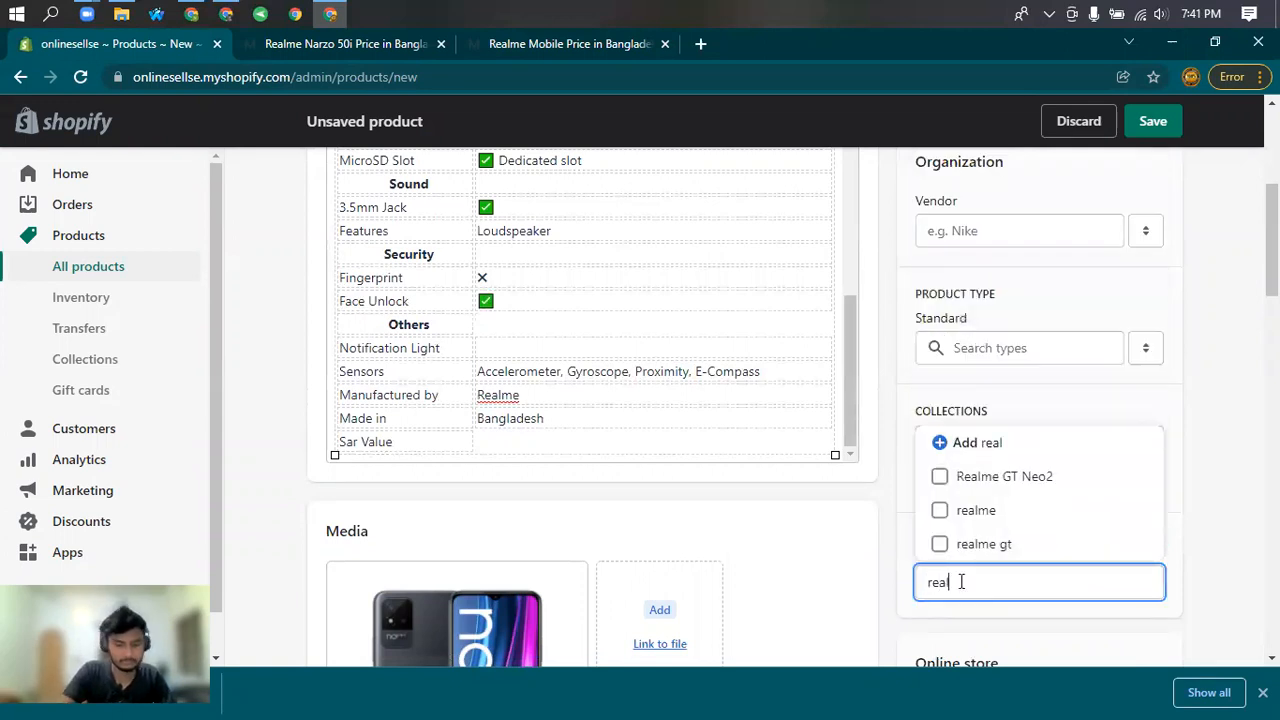
type("me nazlo")
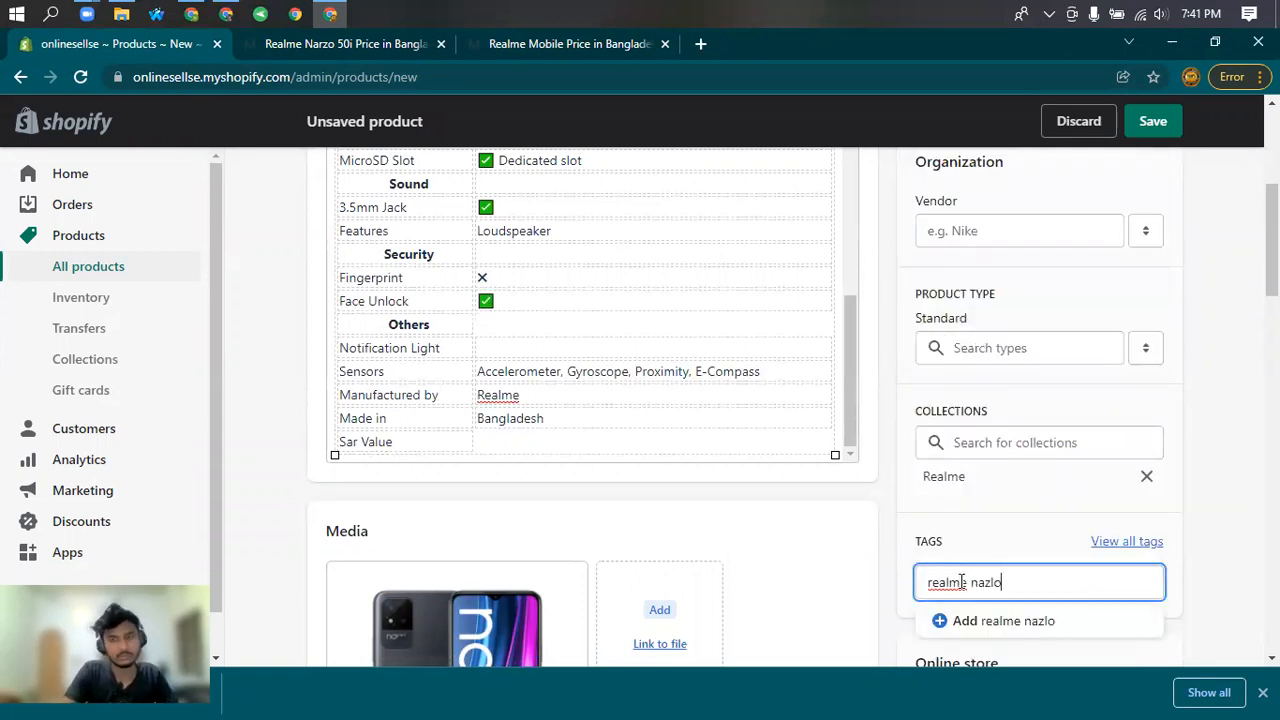
key("Return")
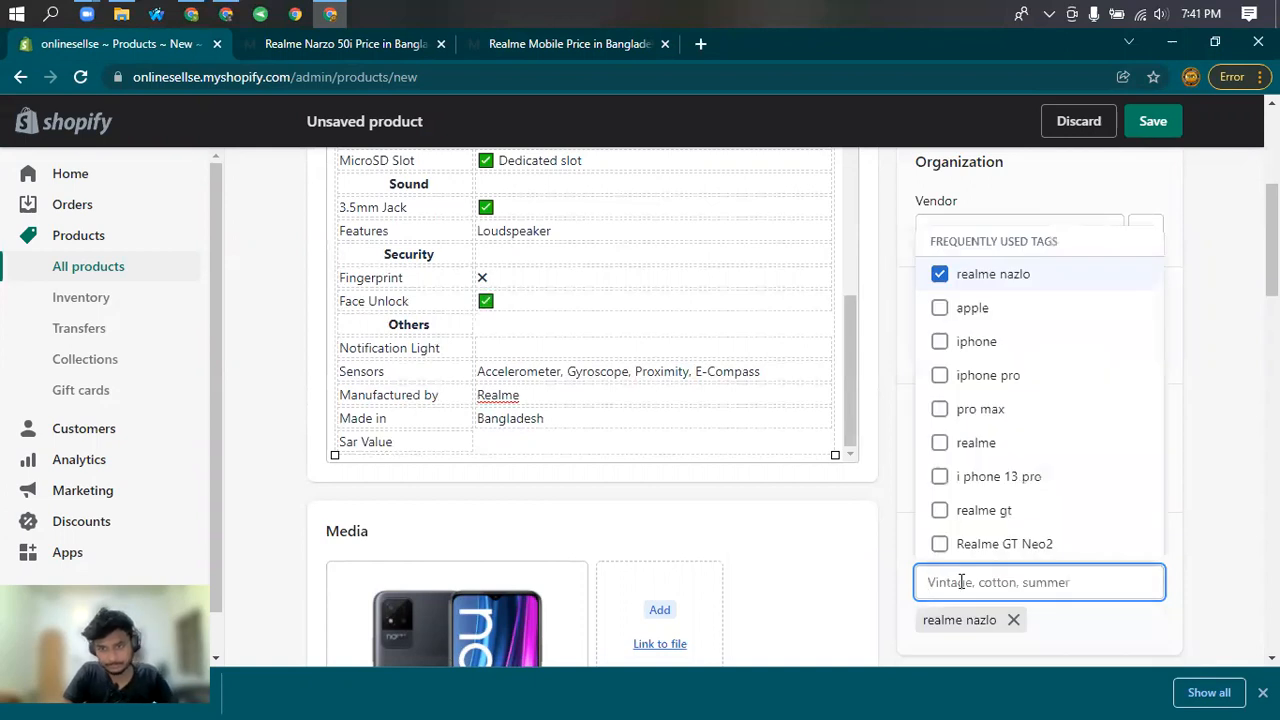
type("realme")
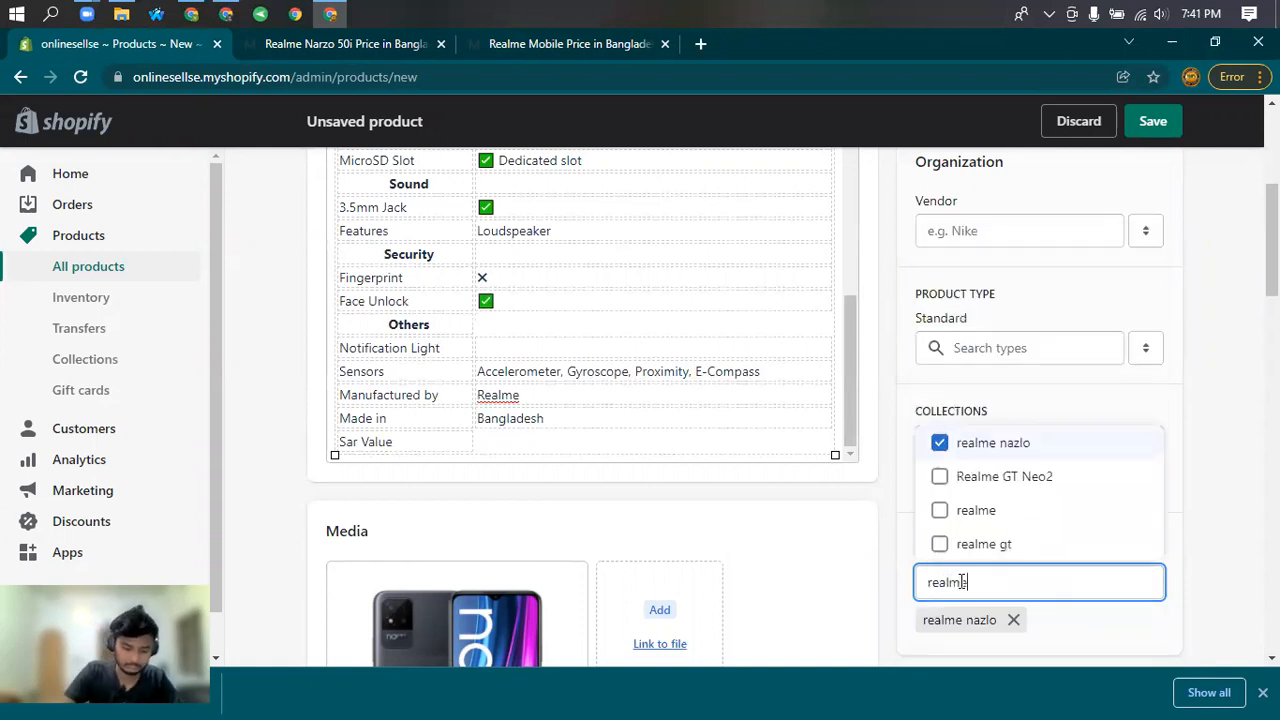
key("Return")
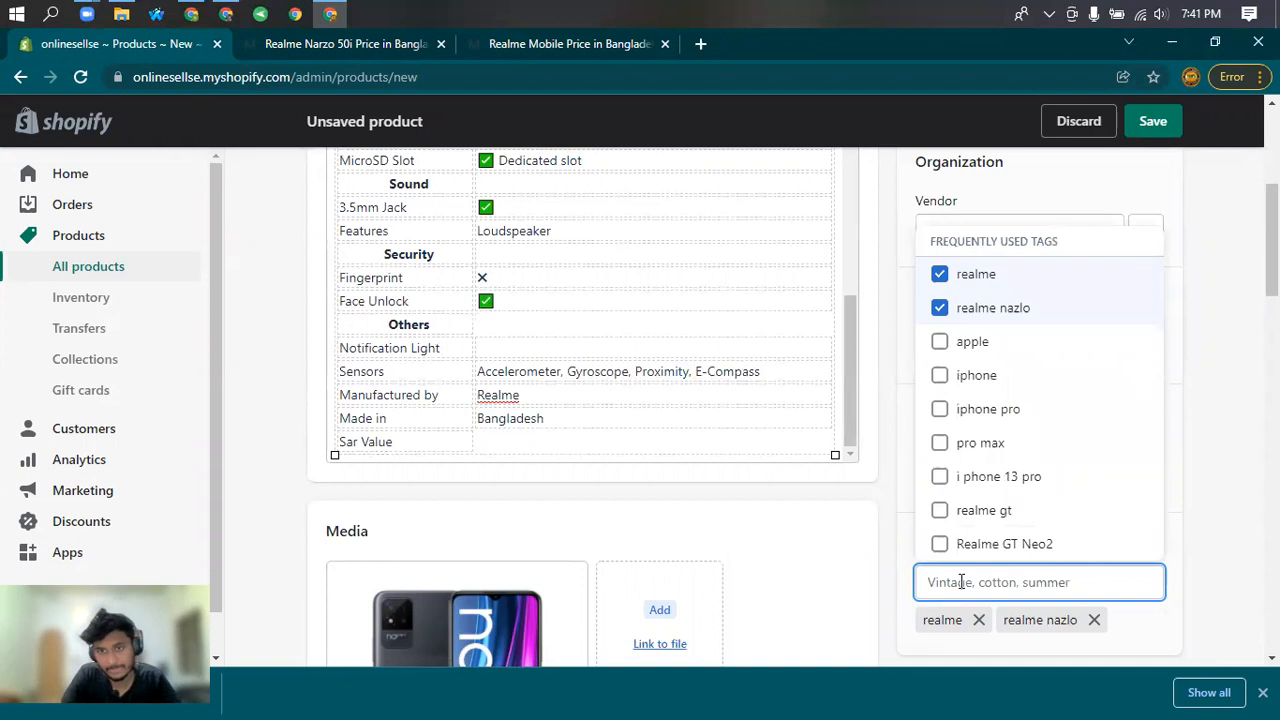
Add the tag "realme nazro 30" to the product.
type("real")
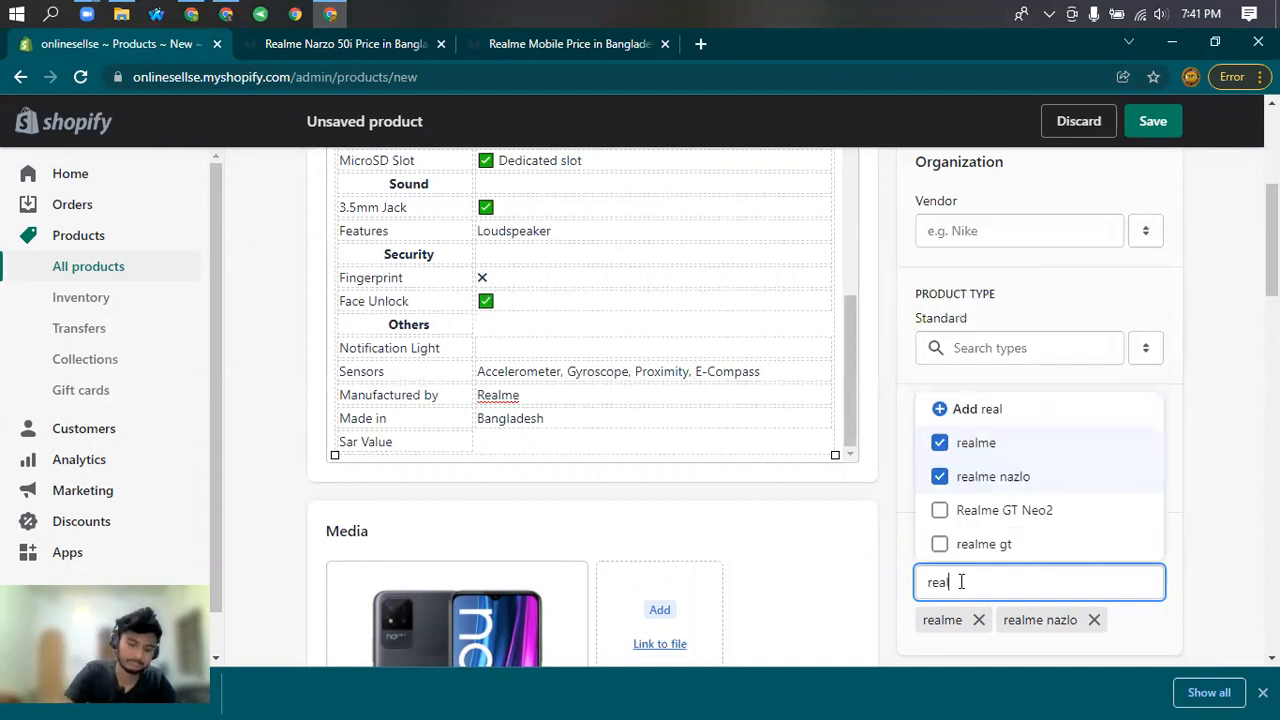
type("me na")
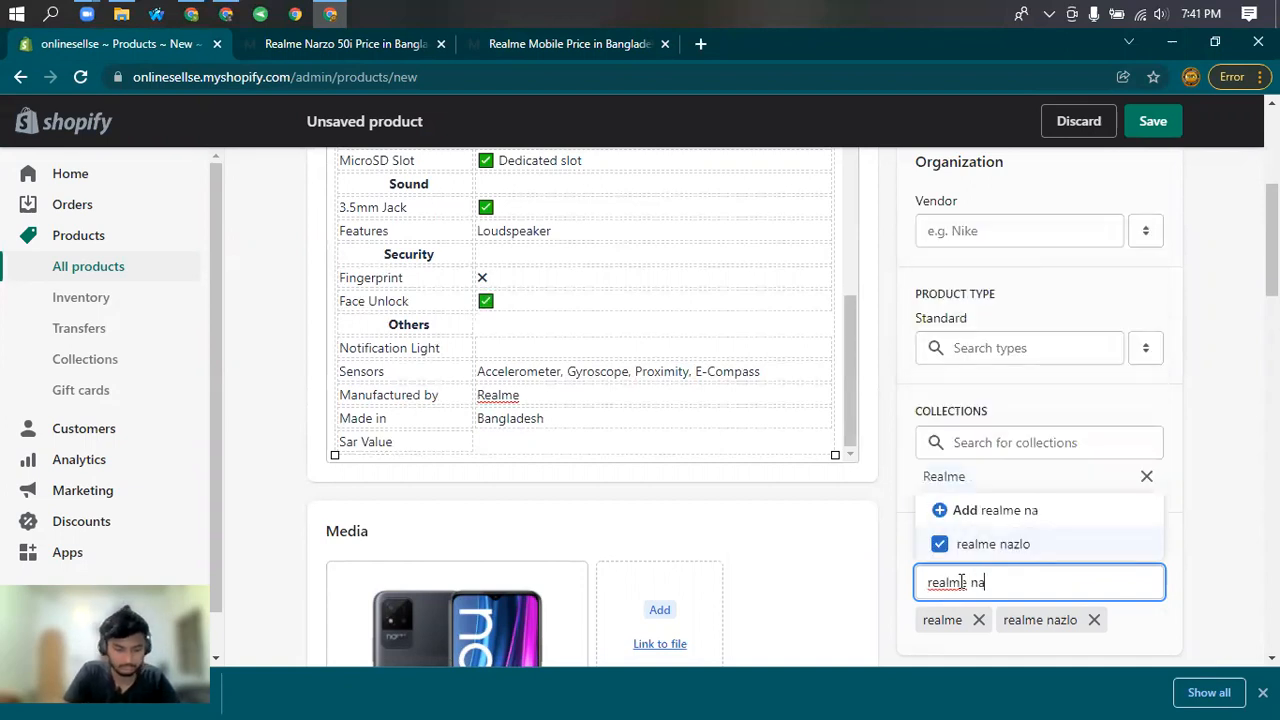
type("zro")
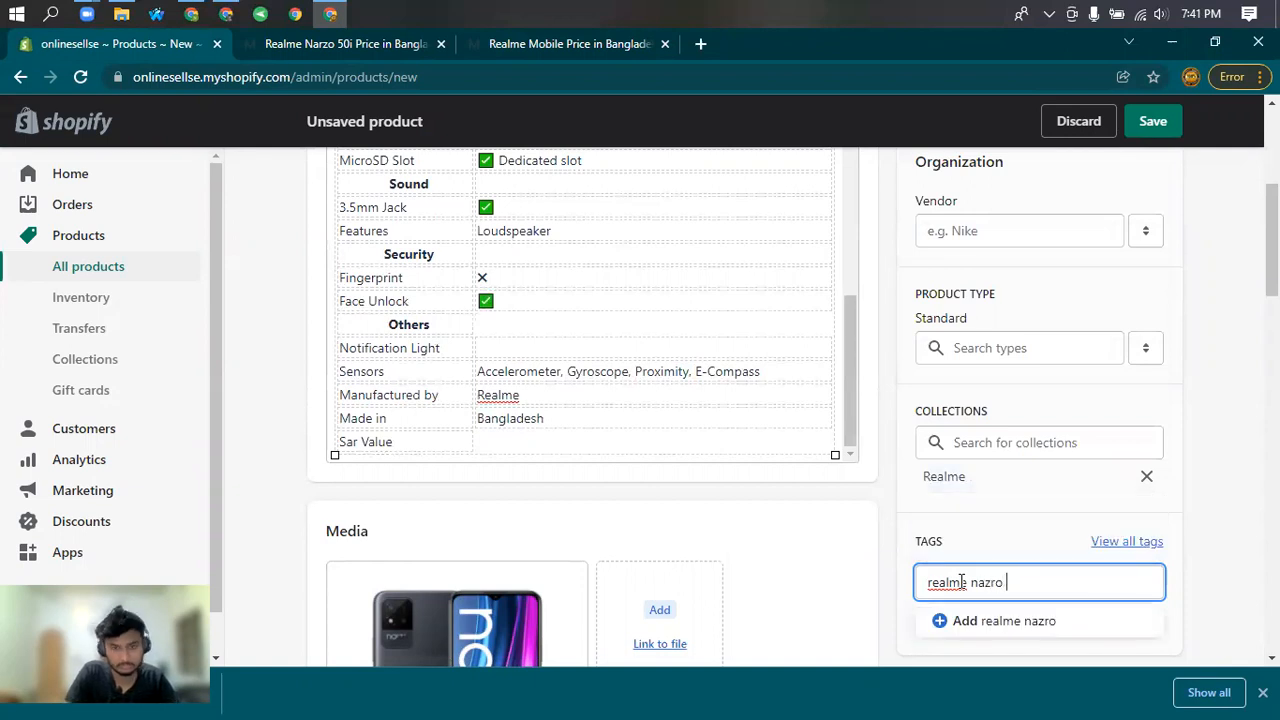
type(" 30")
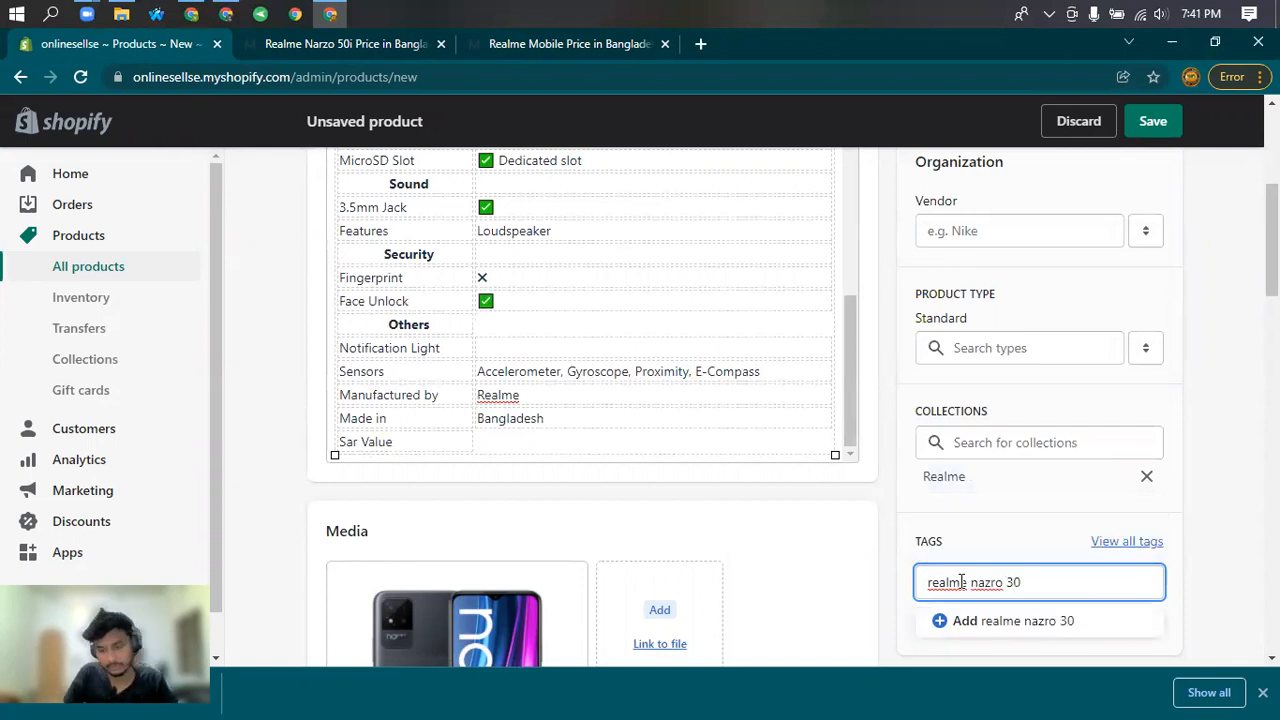
key("Return")
Review the product's Online store and Pricing sections and open the Price field for editing.
scroll(980, 565, "down", 2)
scroll(1130, 533, "down", 2)
scroll(854, 486, "down", 4)
left_click(1043, 530)
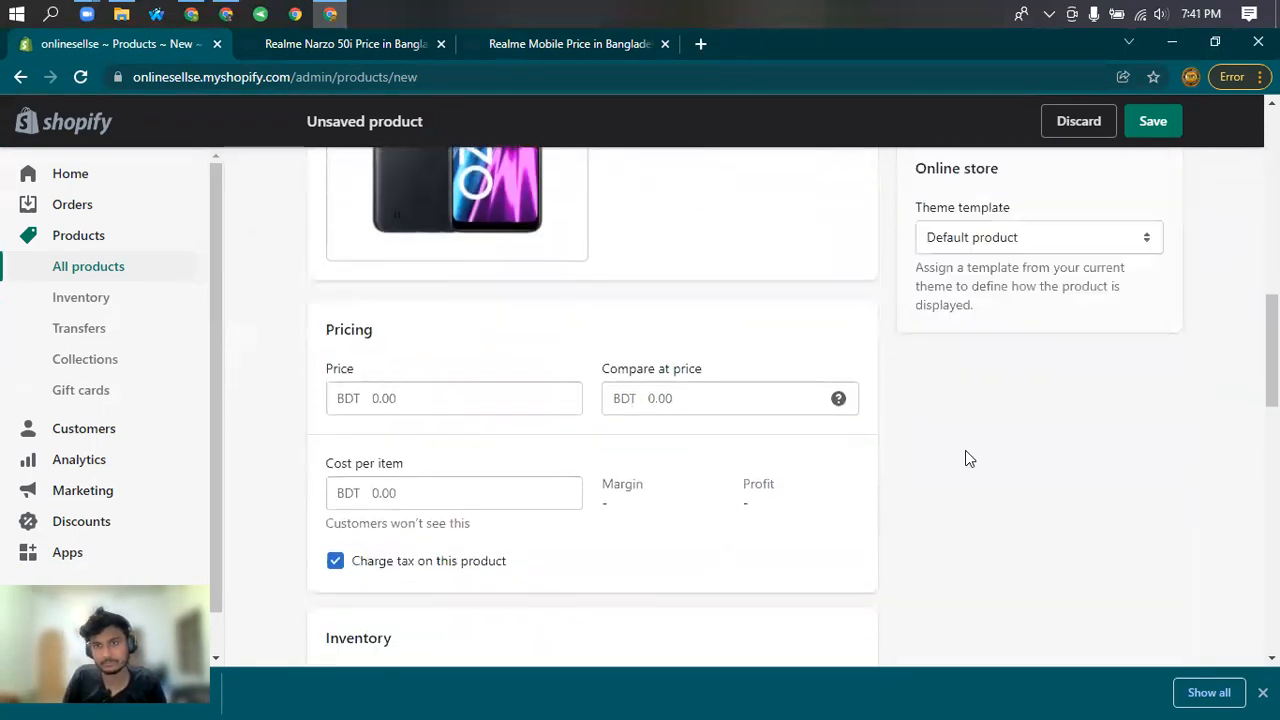
scroll(1006, 354, "up", 3)
scroll(617, 406, "down", 4)
left_click(466, 306)
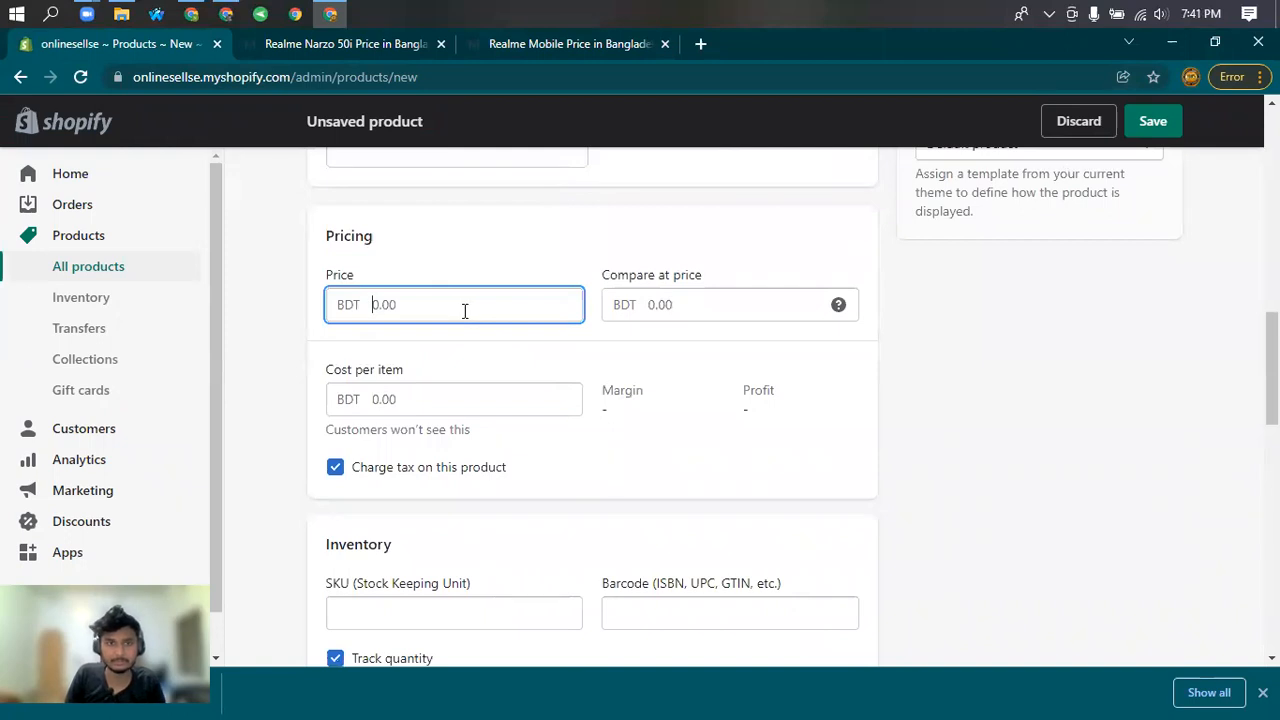
Close the Realme Narzo 50i specification page on MobileDokan.
scroll(477, 386, "up", 5)
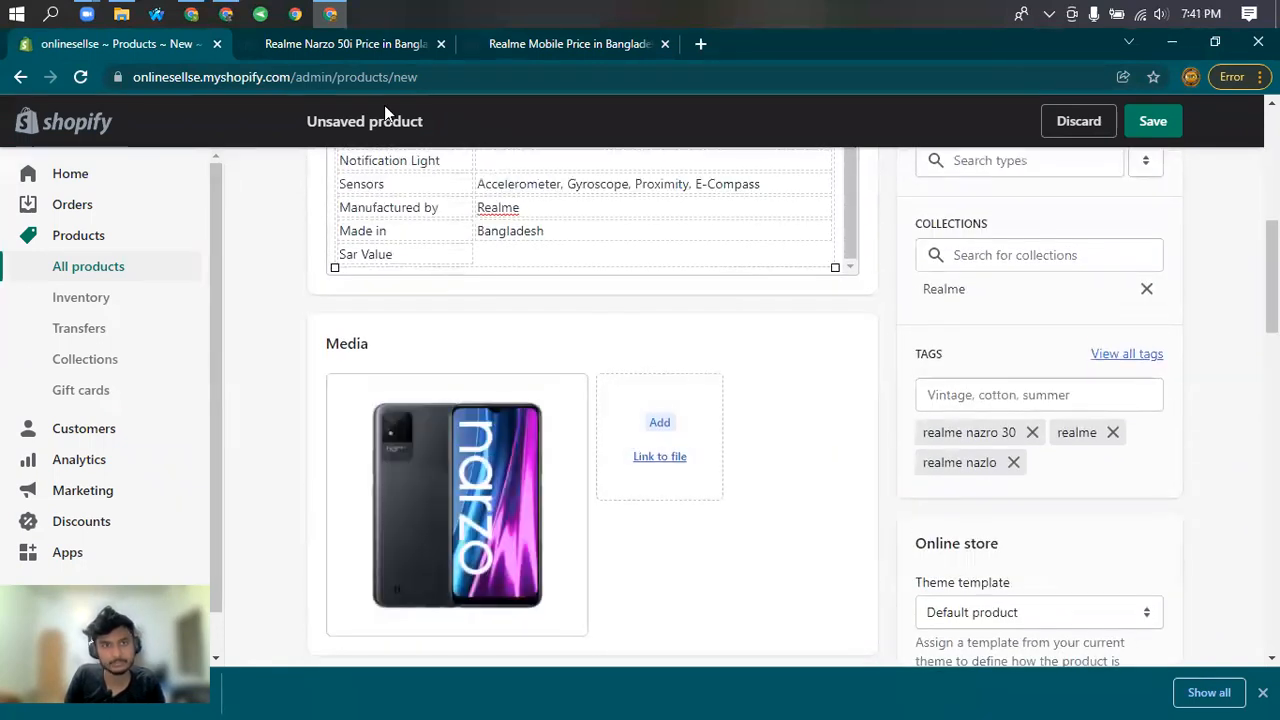
left_click(289, 47)
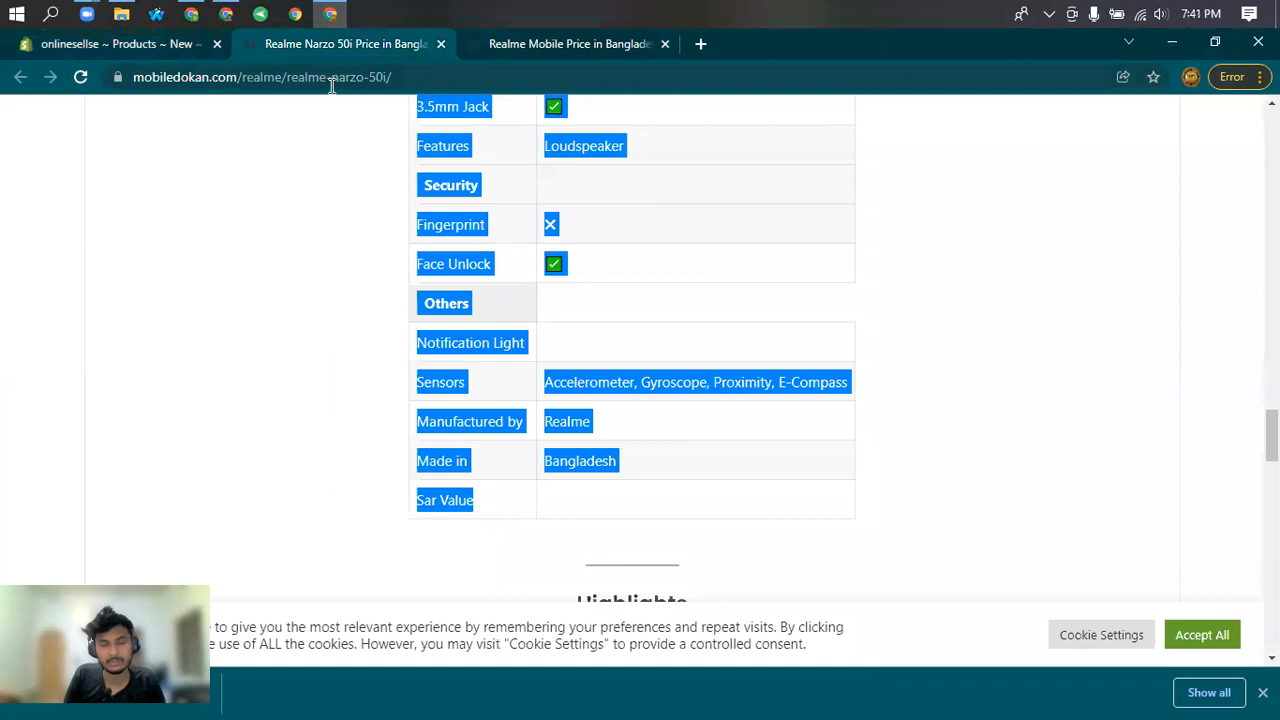
left_click(440, 44)
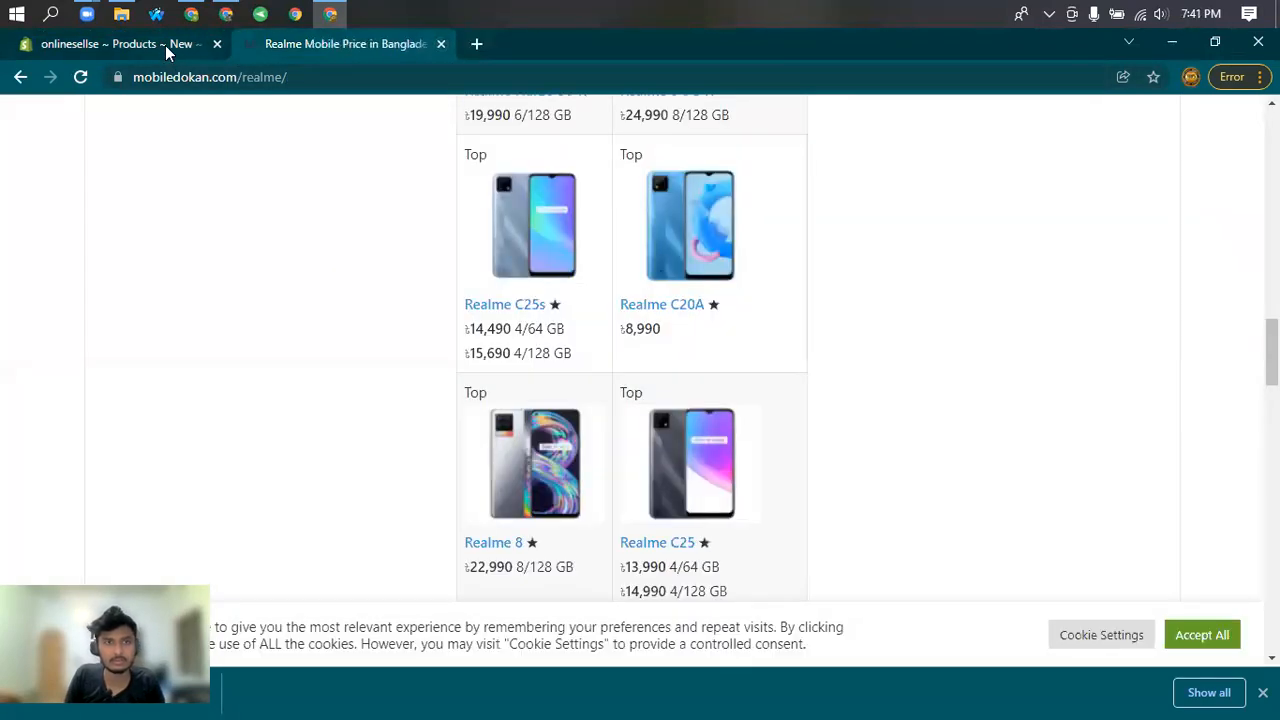
Browse MobileDokan's Realme price list to its end, compare it with the product form, and request page 2, dismissing the ad.
scroll(1029, 523, "up", 5)
scroll(622, 385, "up", 8)
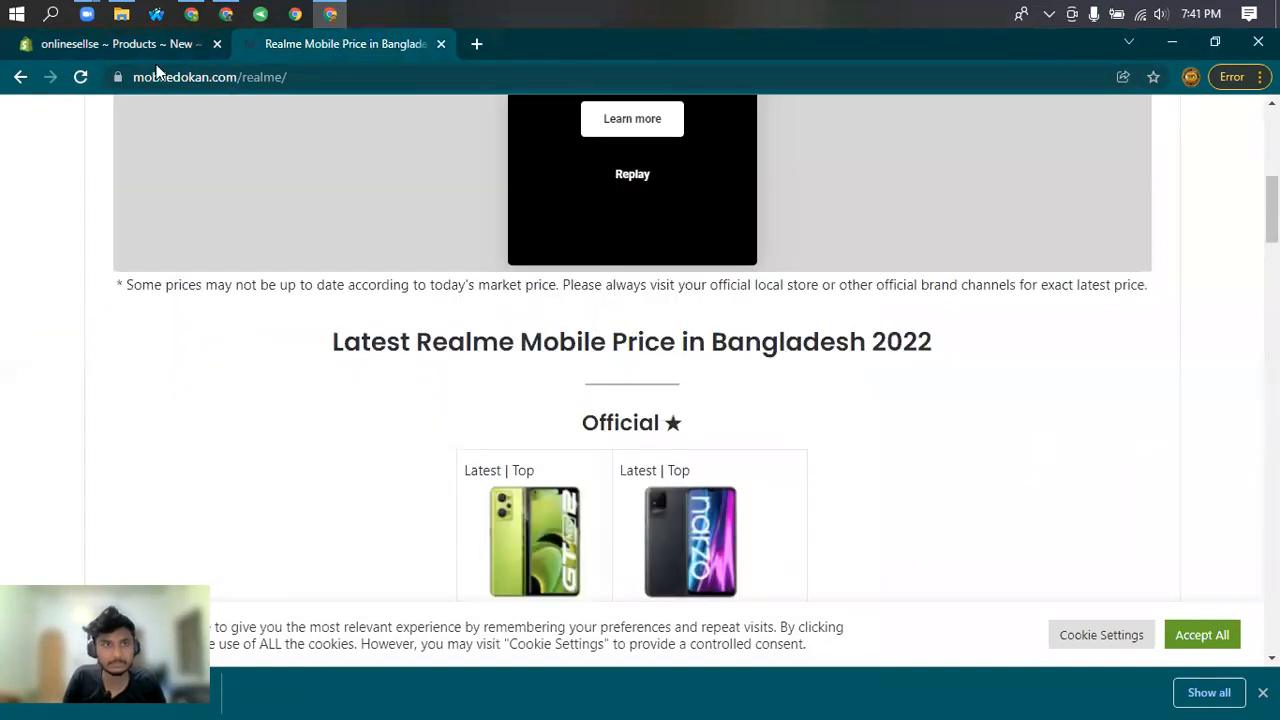
left_click(200, 44)
scroll(577, 280, "up", 5)
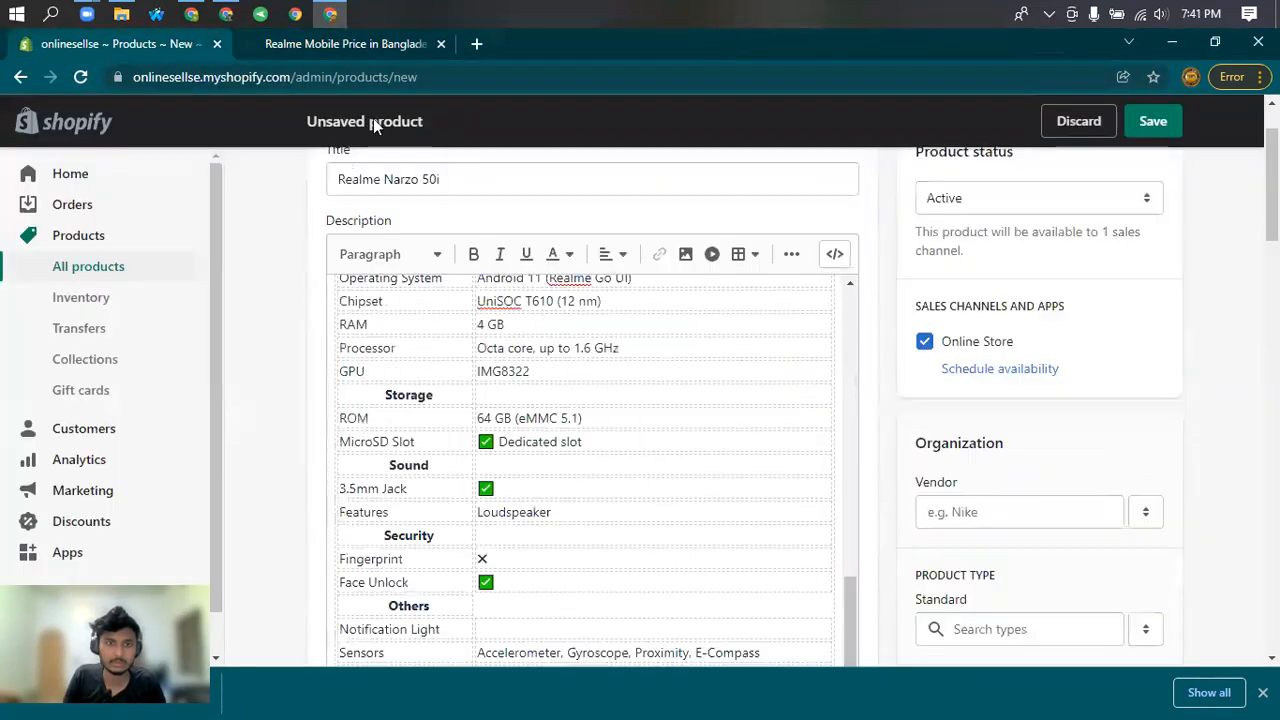
left_click(326, 44)
scroll(680, 480, "down", 5)
scroll(660, 469, "up", 3)
scroll(560, 308, "down", 5)
scroll(656, 484, "down", 5)
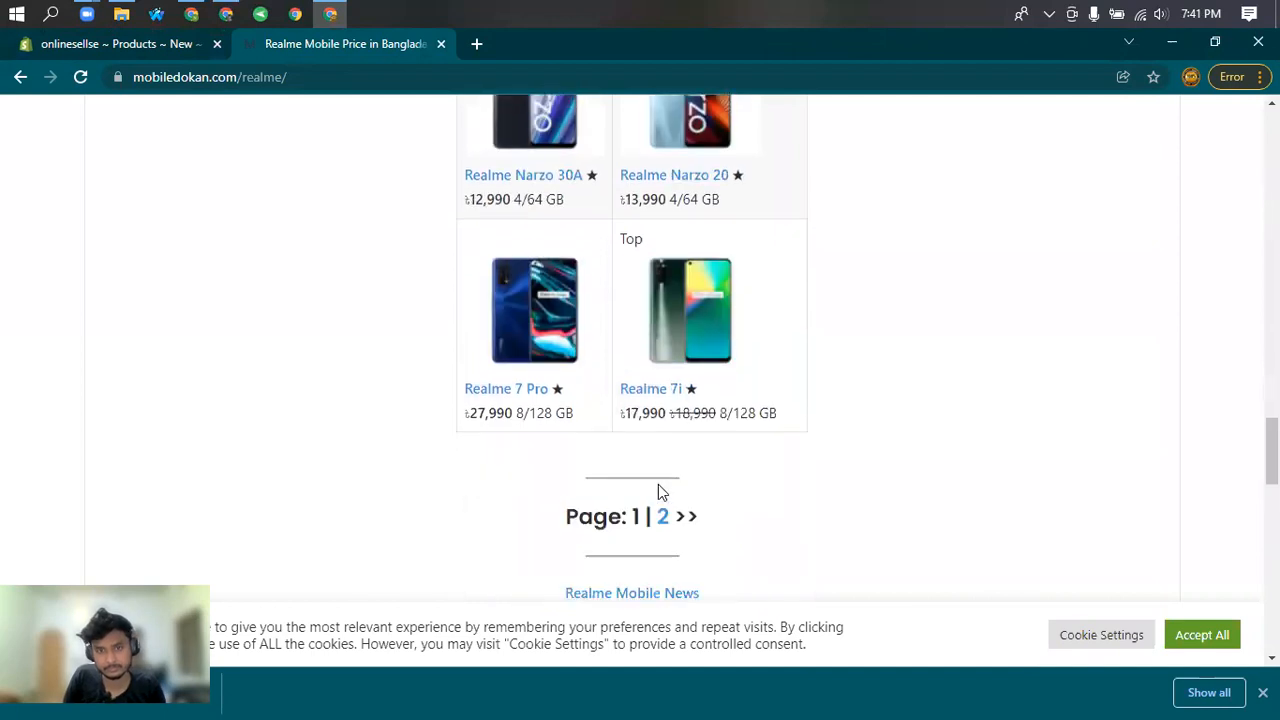
left_click(661, 518)
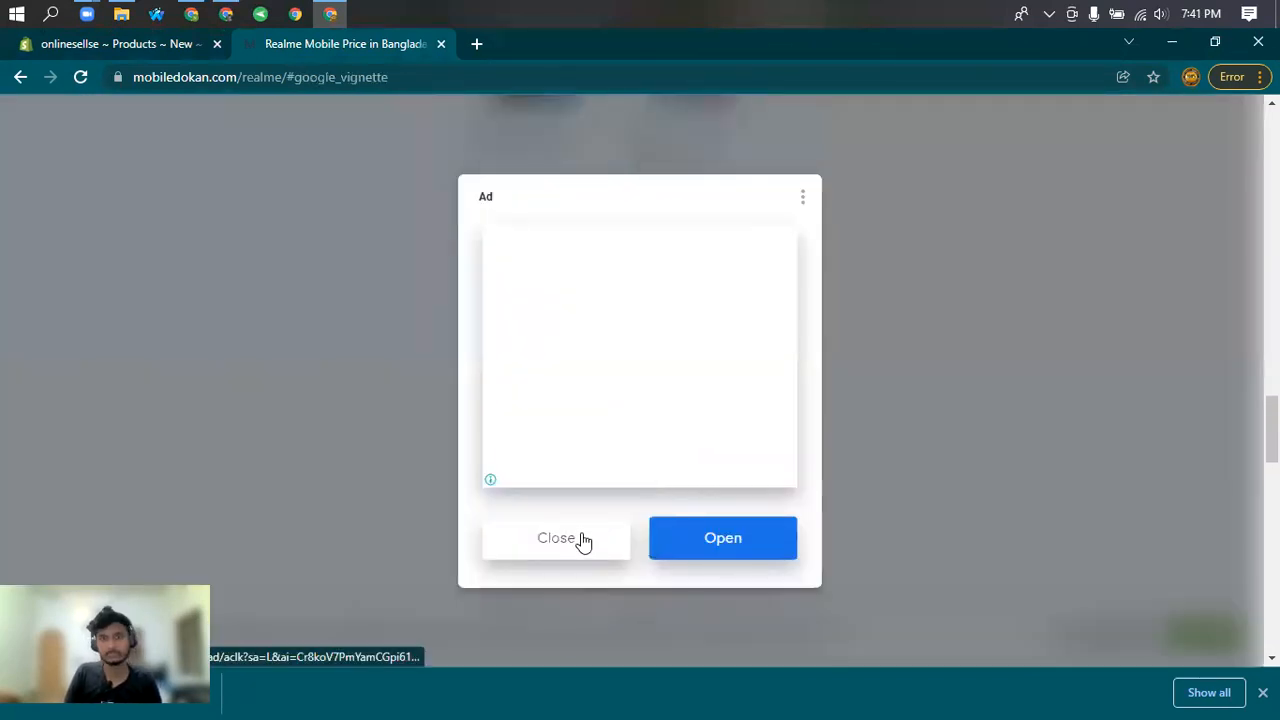
left_click(584, 540)
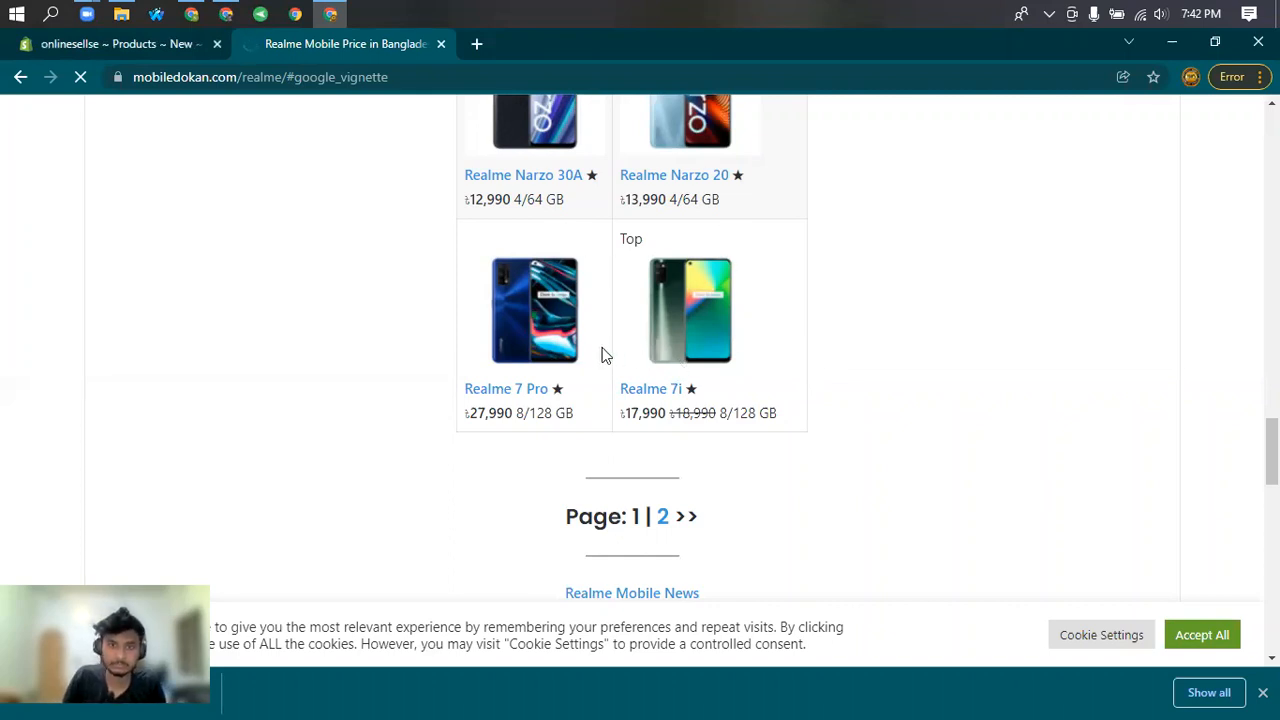
Try to open the Realme 7 Pro page in a separate browser tab.
right_click(530, 392)
left_click(592, 401)
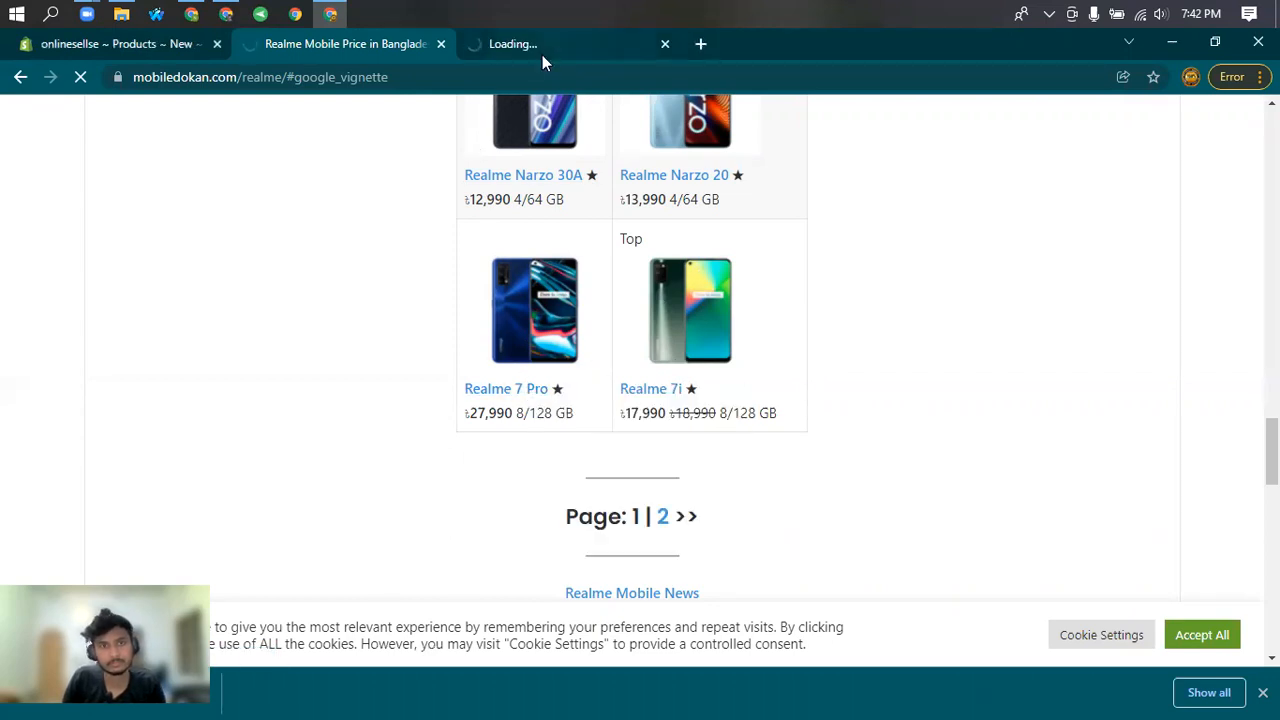
left_click(520, 46)
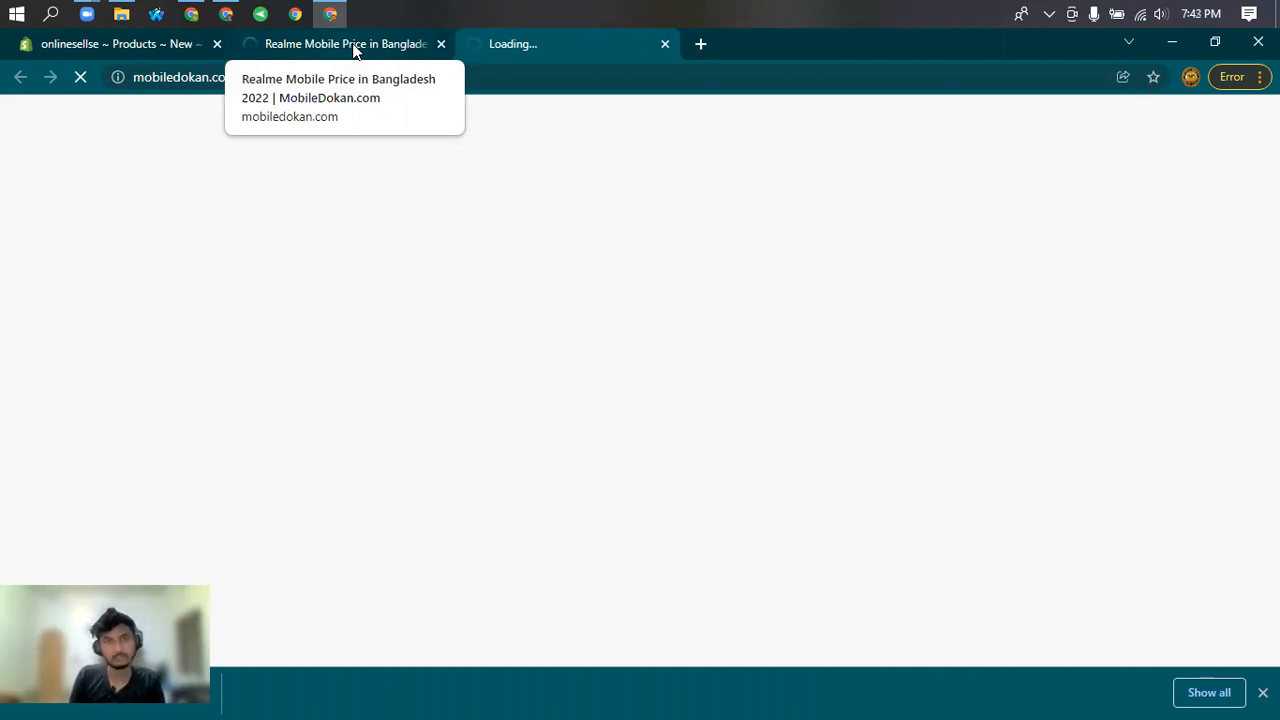
left_click(525, 43)
left_click(338, 45)
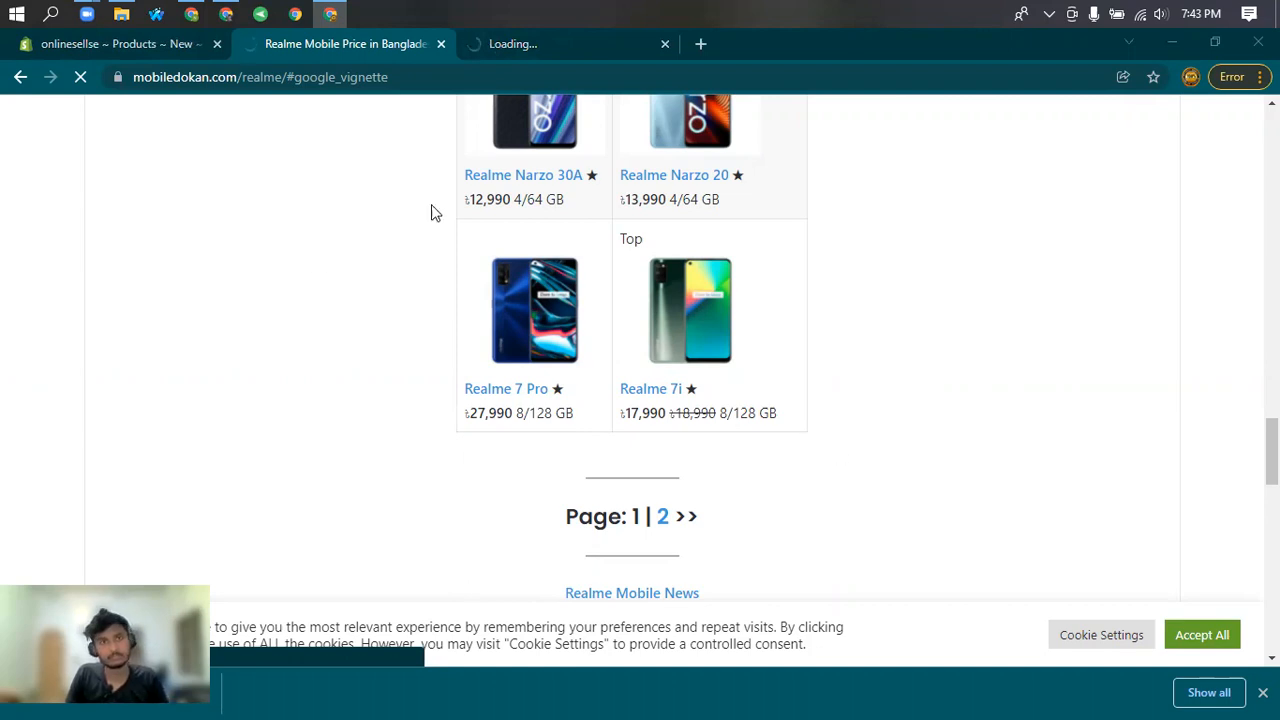
left_click(553, 58)
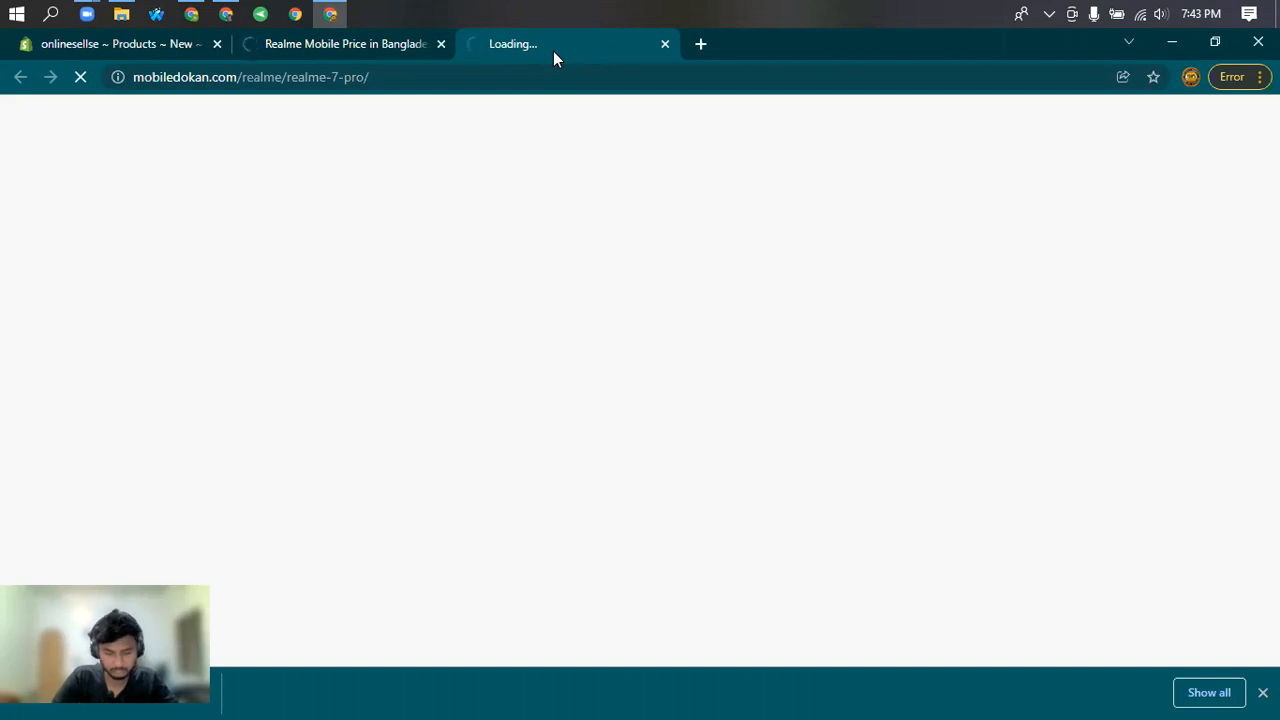
Search the web for "mobaile dokan" in a new browser tab and open the MobileDokan.com result.
left_click(700, 44)
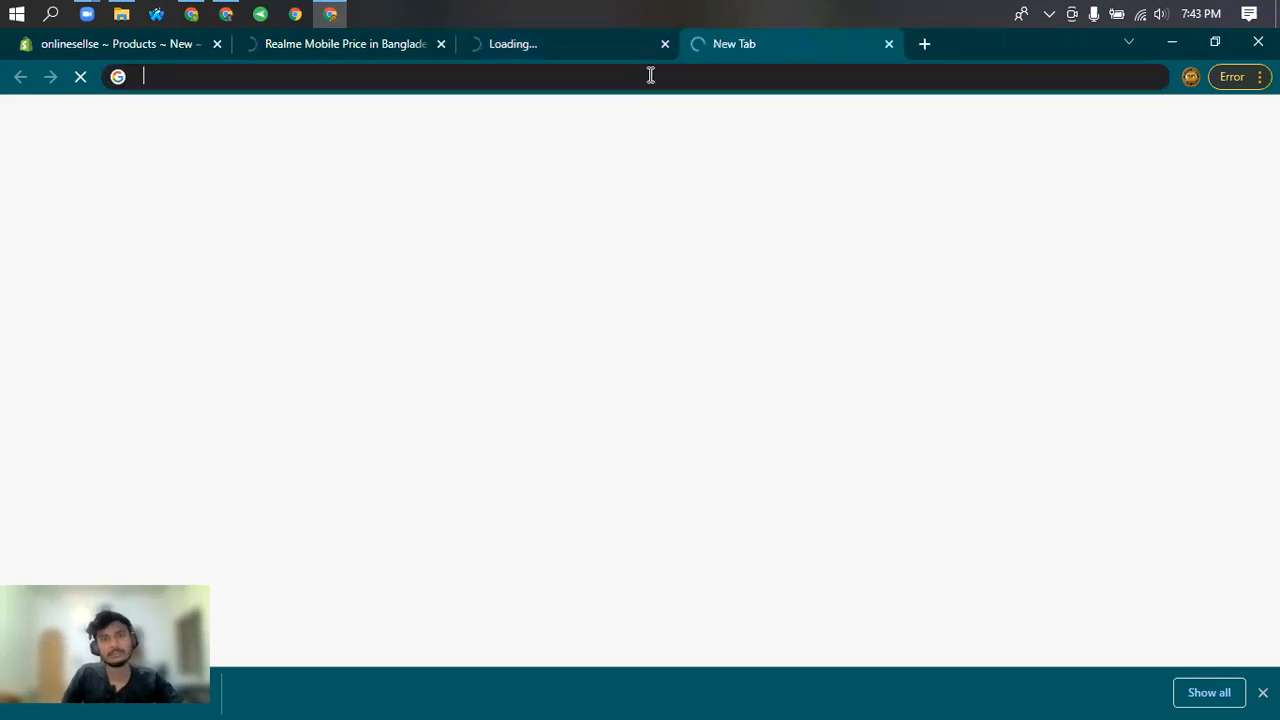
left_click(650, 76)
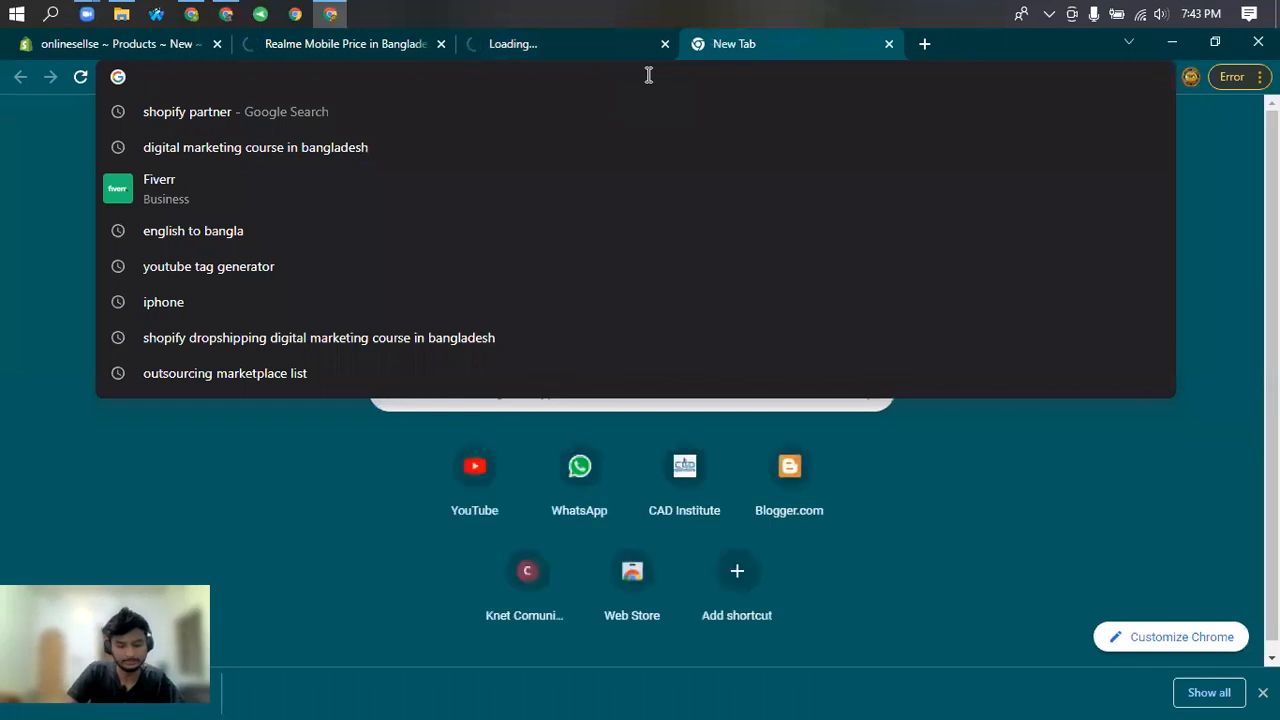
type("mobaile")
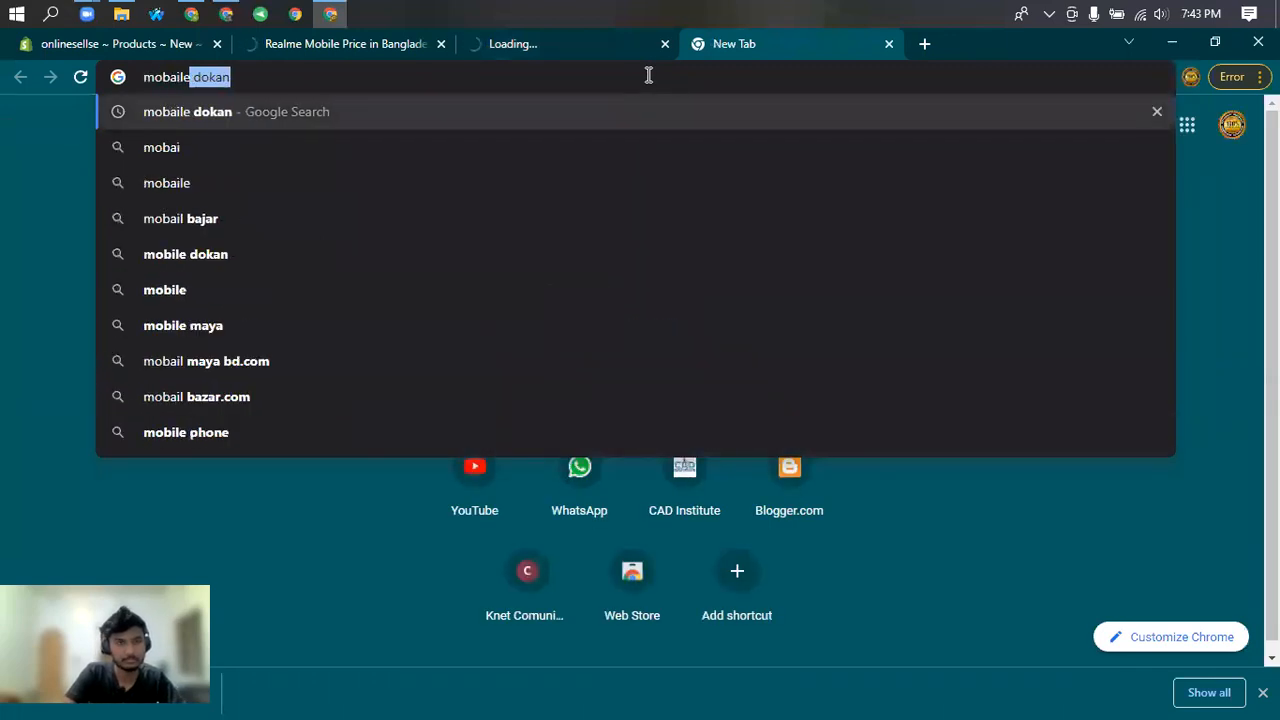
key("Return")
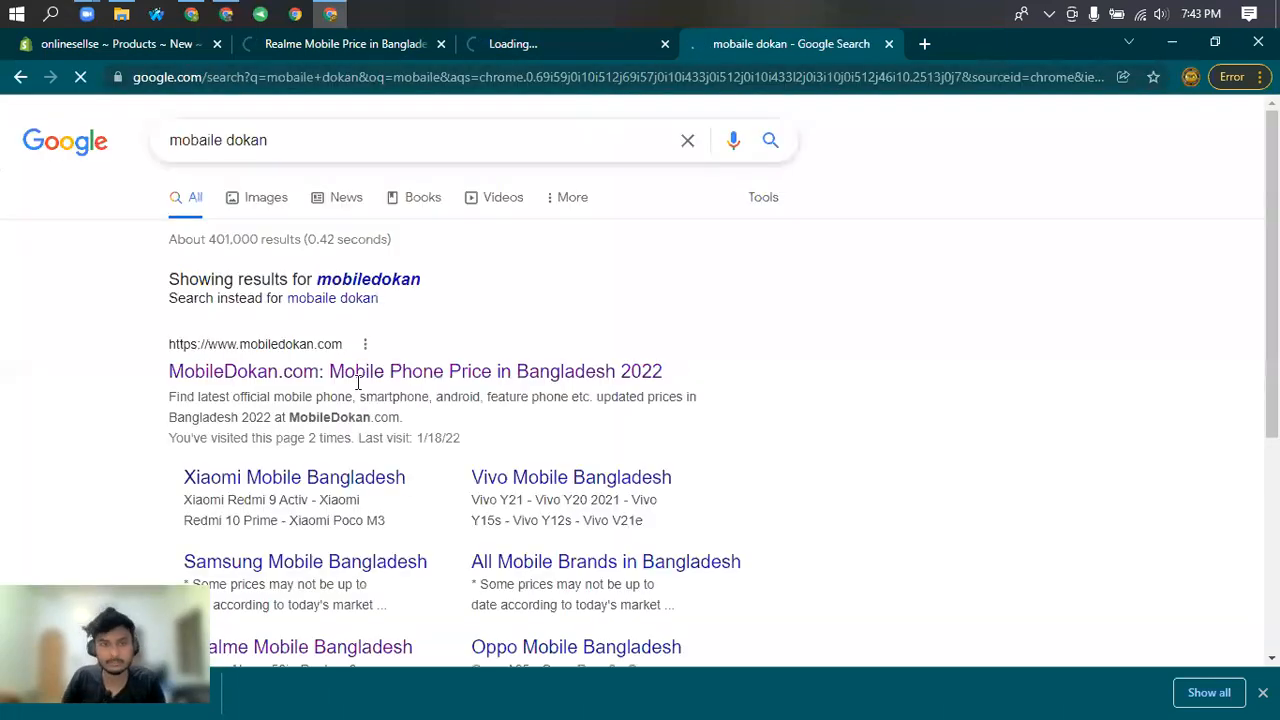
left_click(333, 378)
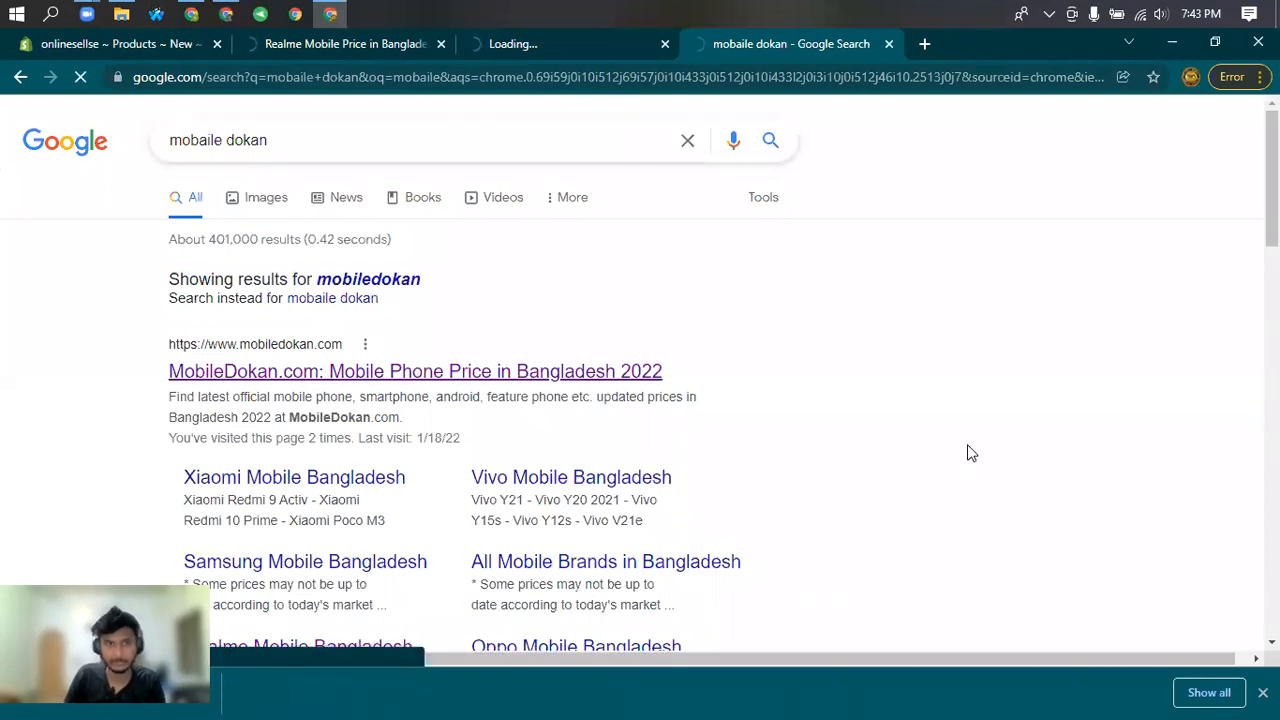
Open the Realme C11 2021 page from the Realme price list in a new browser tab and switch to it.
scroll(947, 455, "down", 1)
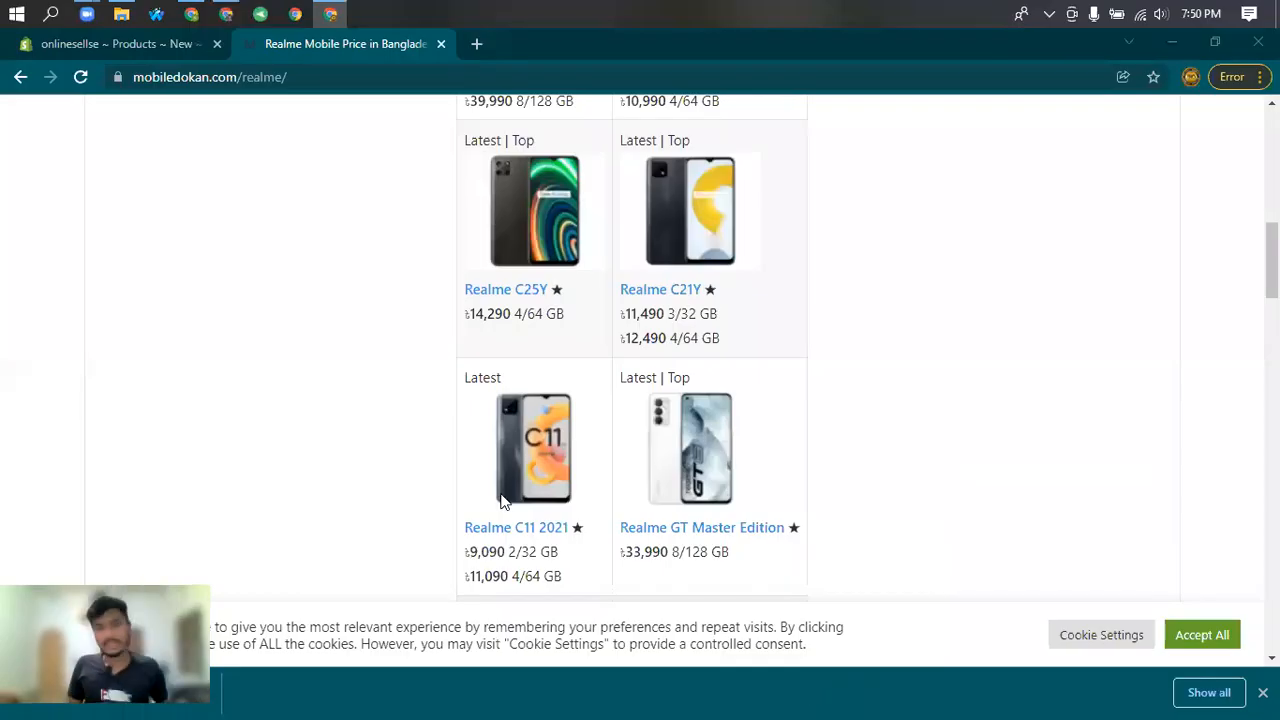
left_click(549, 468)
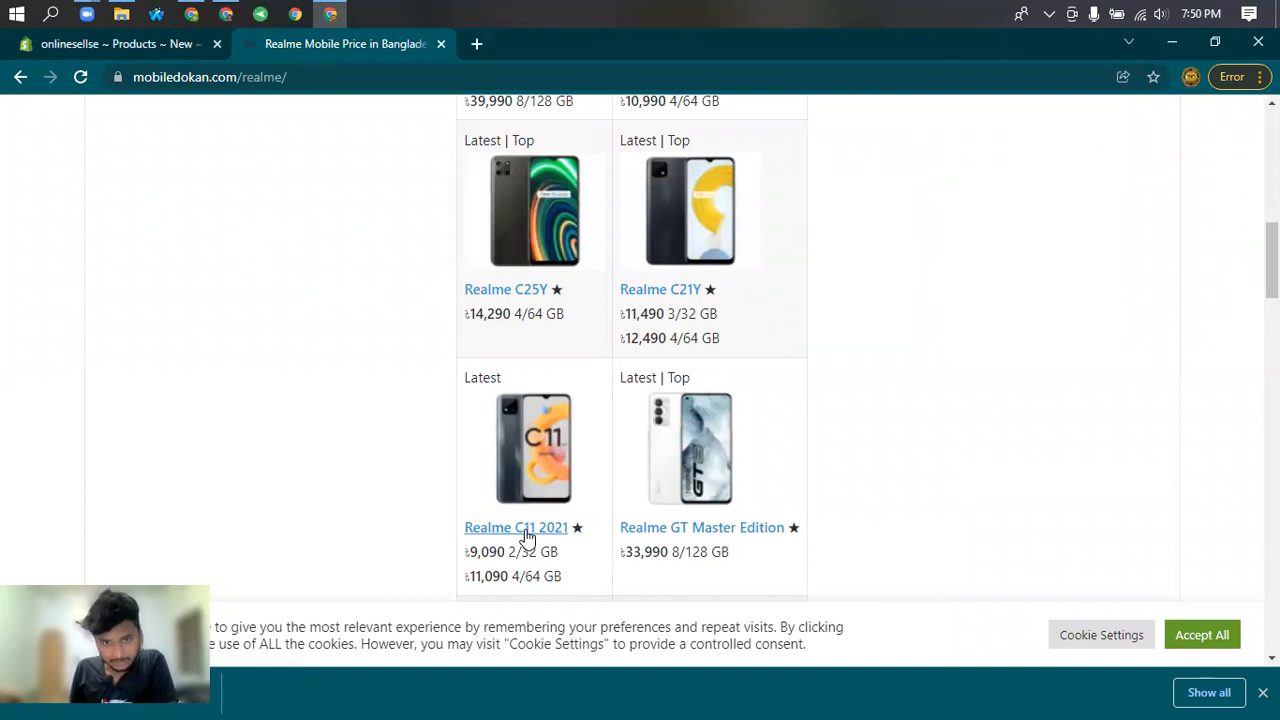
right_click(537, 533)
left_click(616, 543)
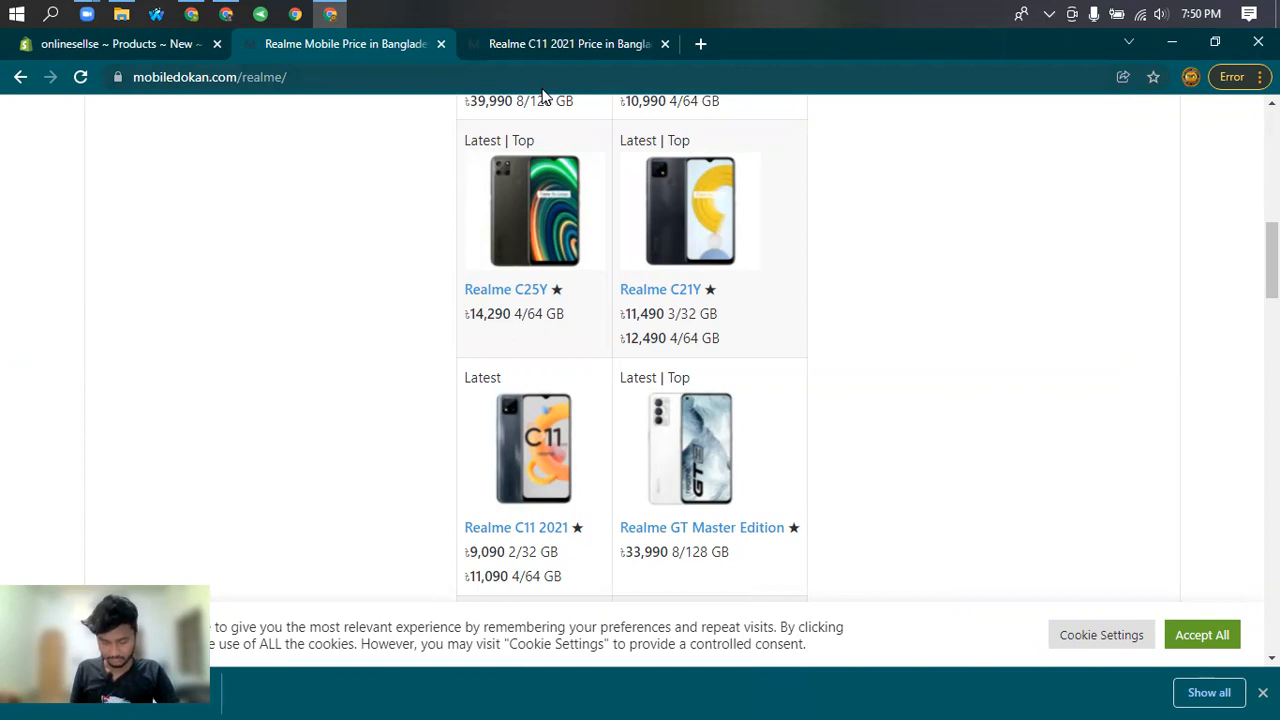
left_click(606, 44)
Copy the phone name "Realme C11 2021" from the specification page's heading.
scroll(566, 384, "down", 7)
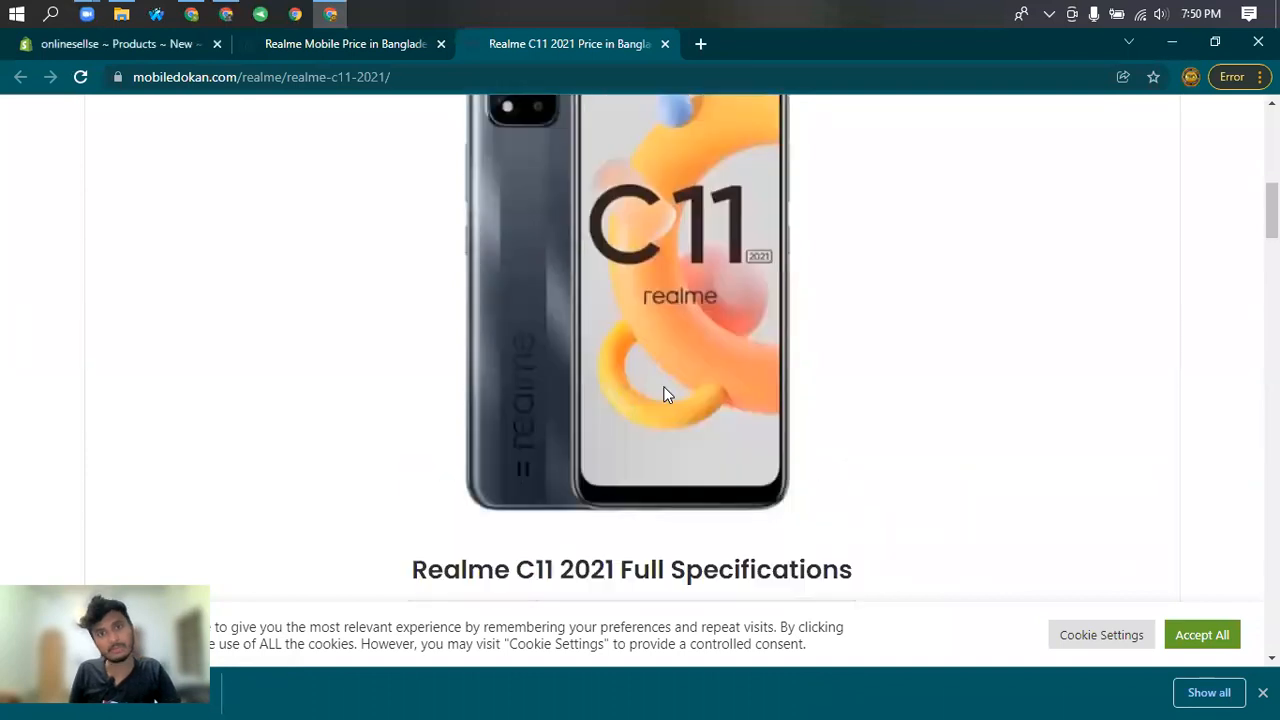
scroll(666, 391, "up", 4)
left_click_drag(706, 260, 765, 268)
left_click_drag(866, 137, 489, 141)
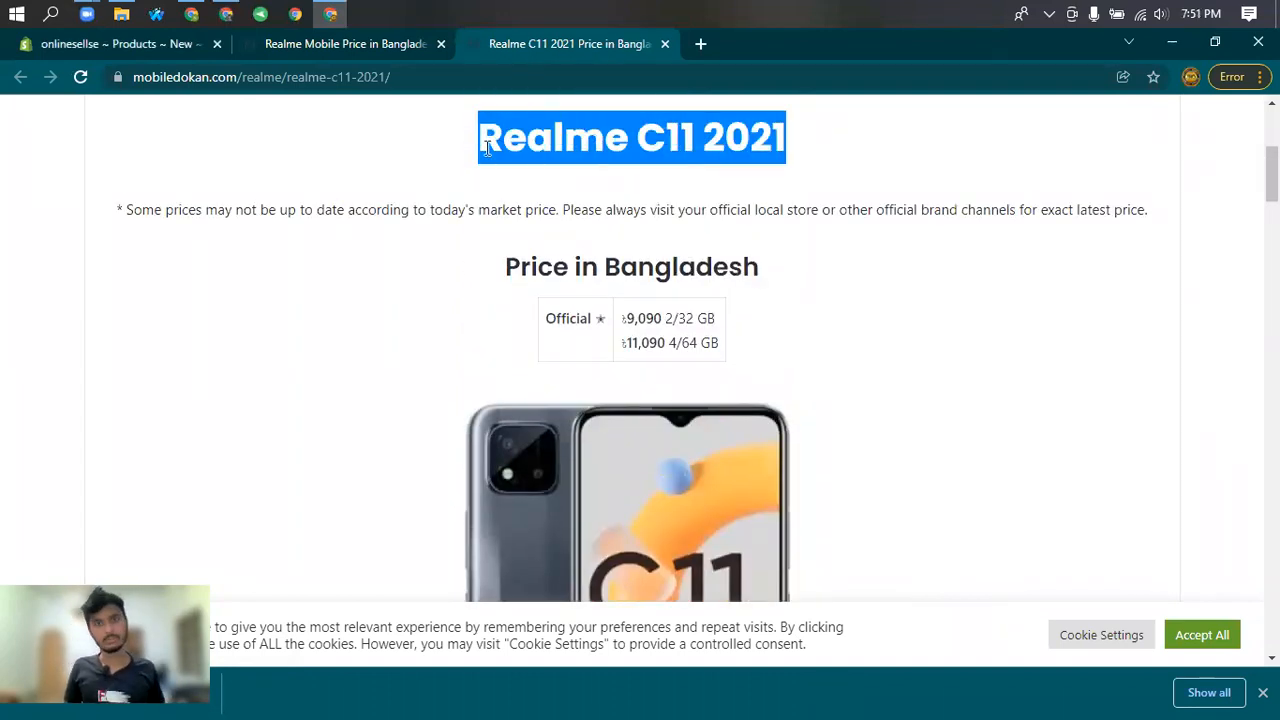
right_click(520, 145)
left_click(605, 160)
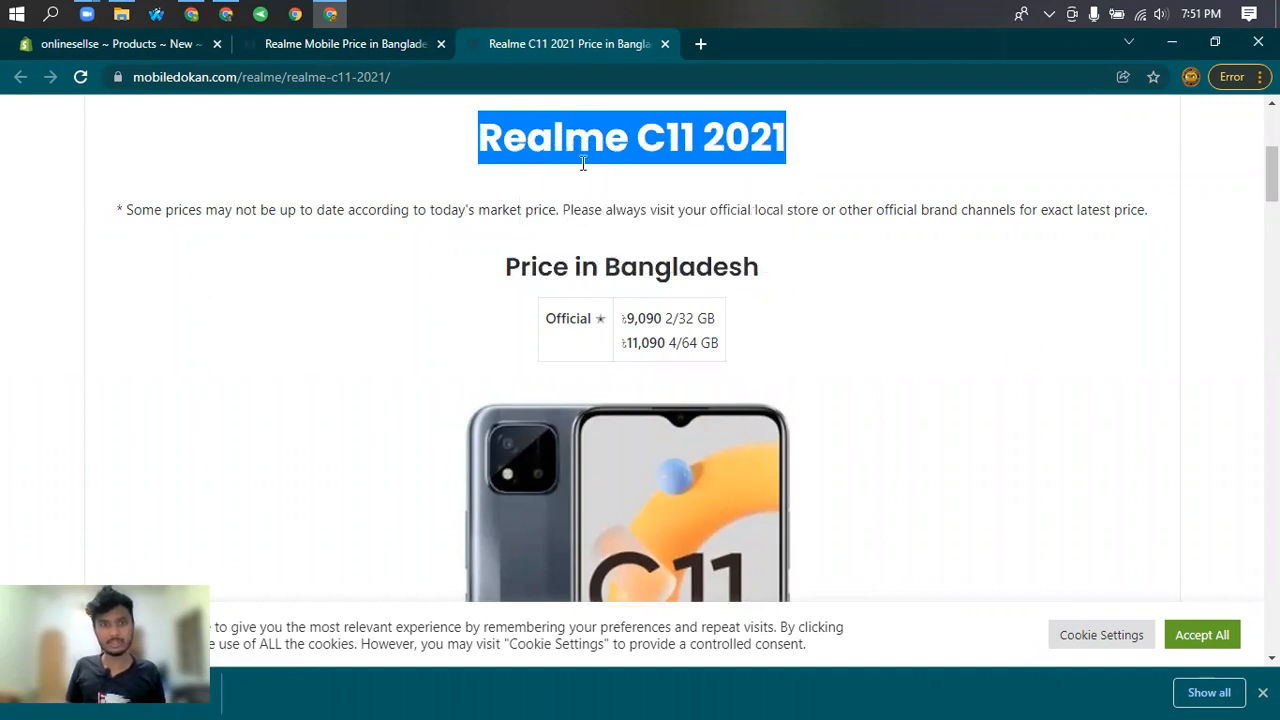
Replace the unsaved Shopify product's title with "Realme C11 2021".
left_click(150, 47)
scroll(498, 428, "down", 3)
scroll(511, 394, "up", 10)
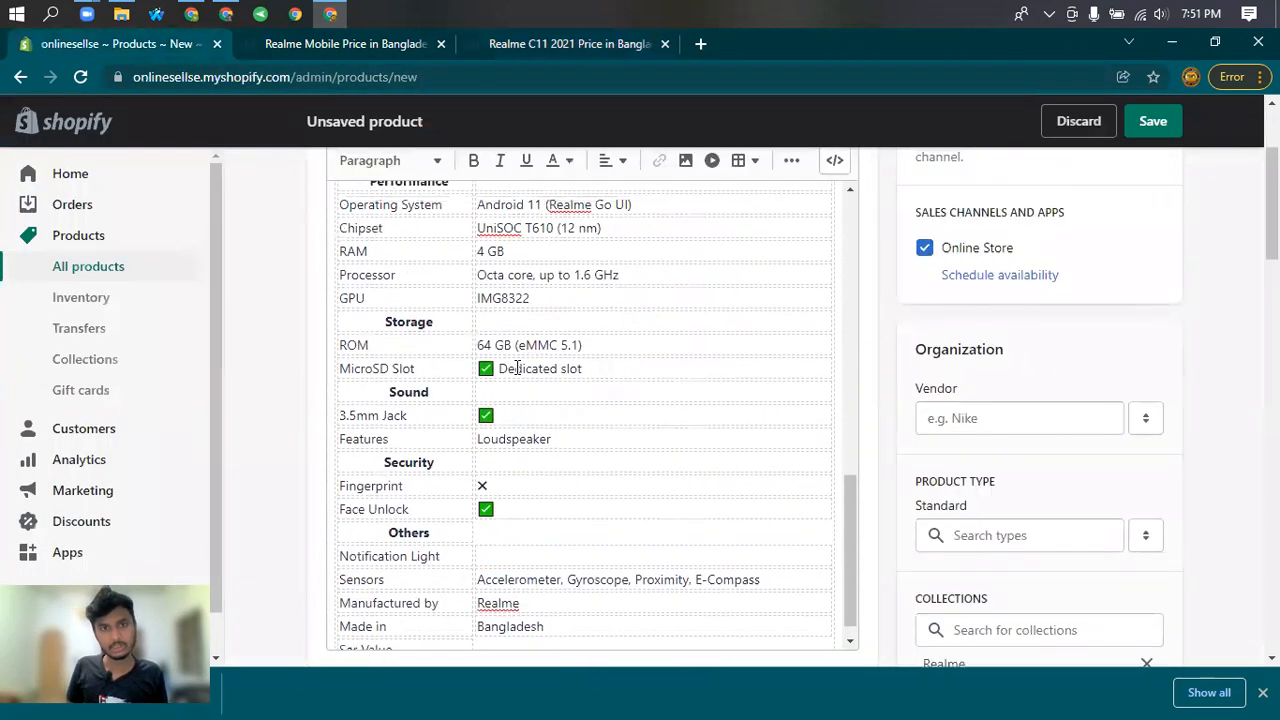
scroll(556, 305, "up", 2)
left_click_drag(480, 280, 174, 268)
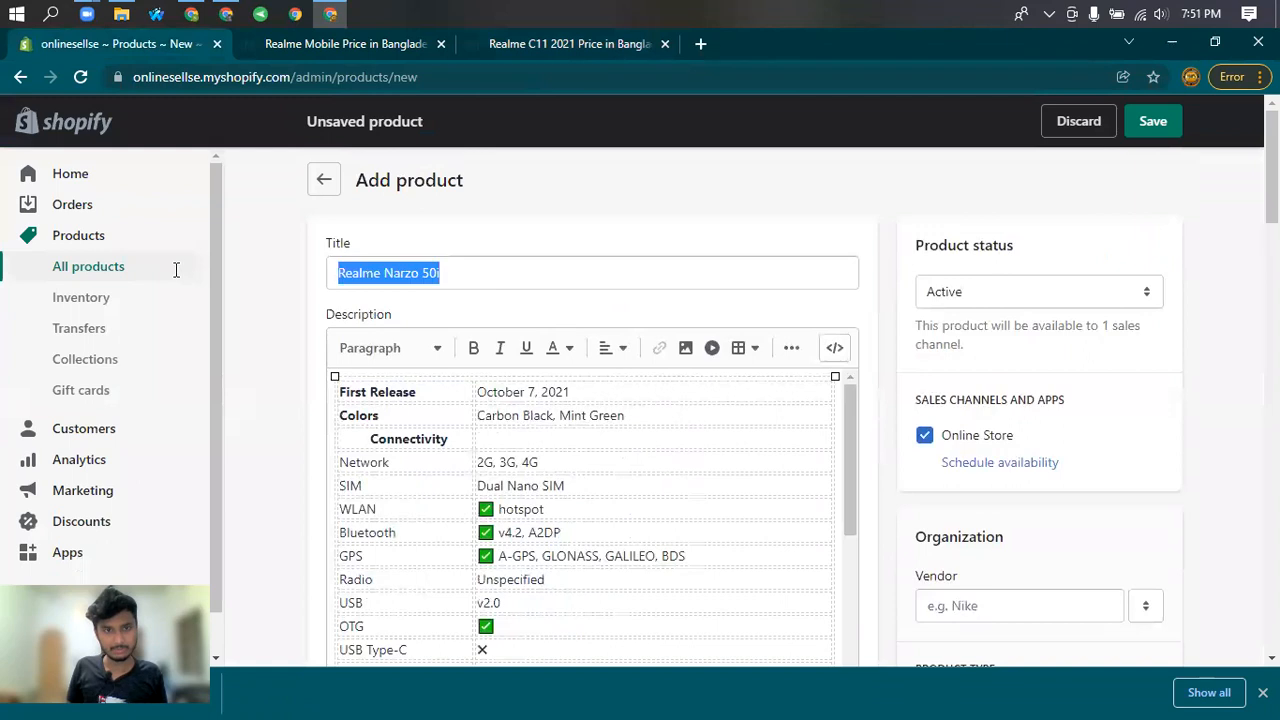
key("ctrl+v")
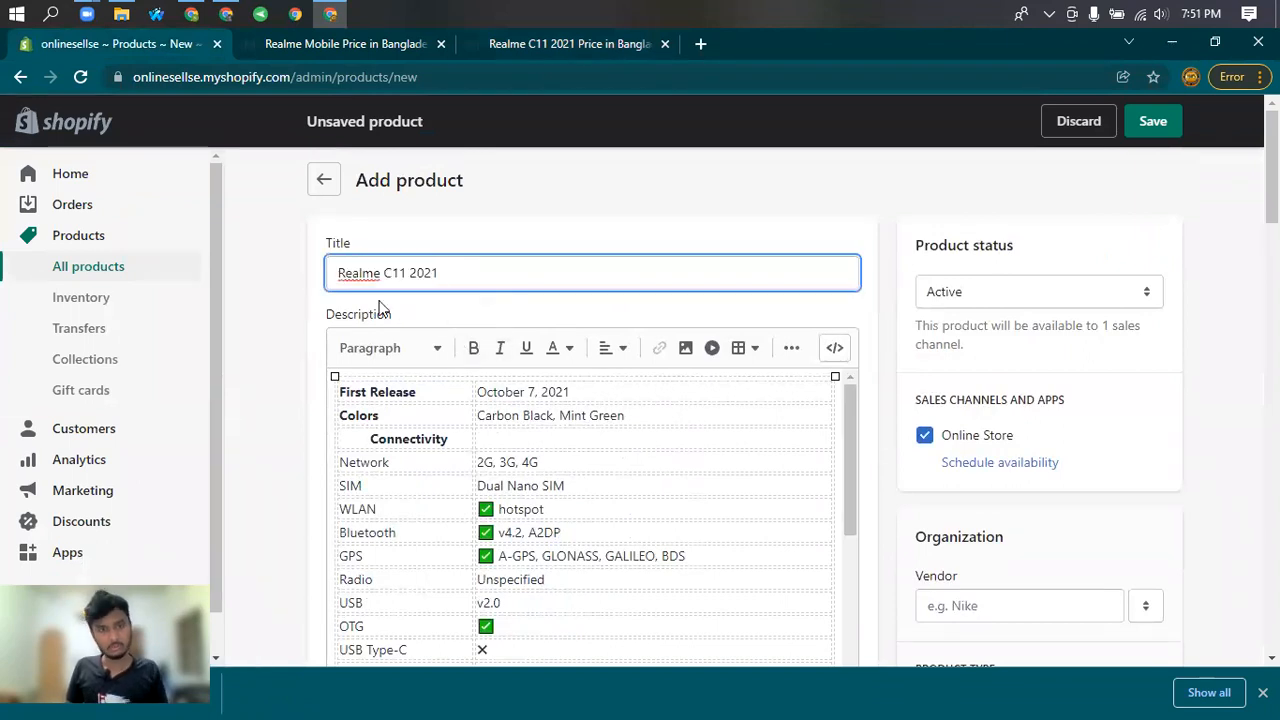
Save the Realme C11 2021 phone image from the MobileDokan page to the Downloads folder.
left_click(538, 46)
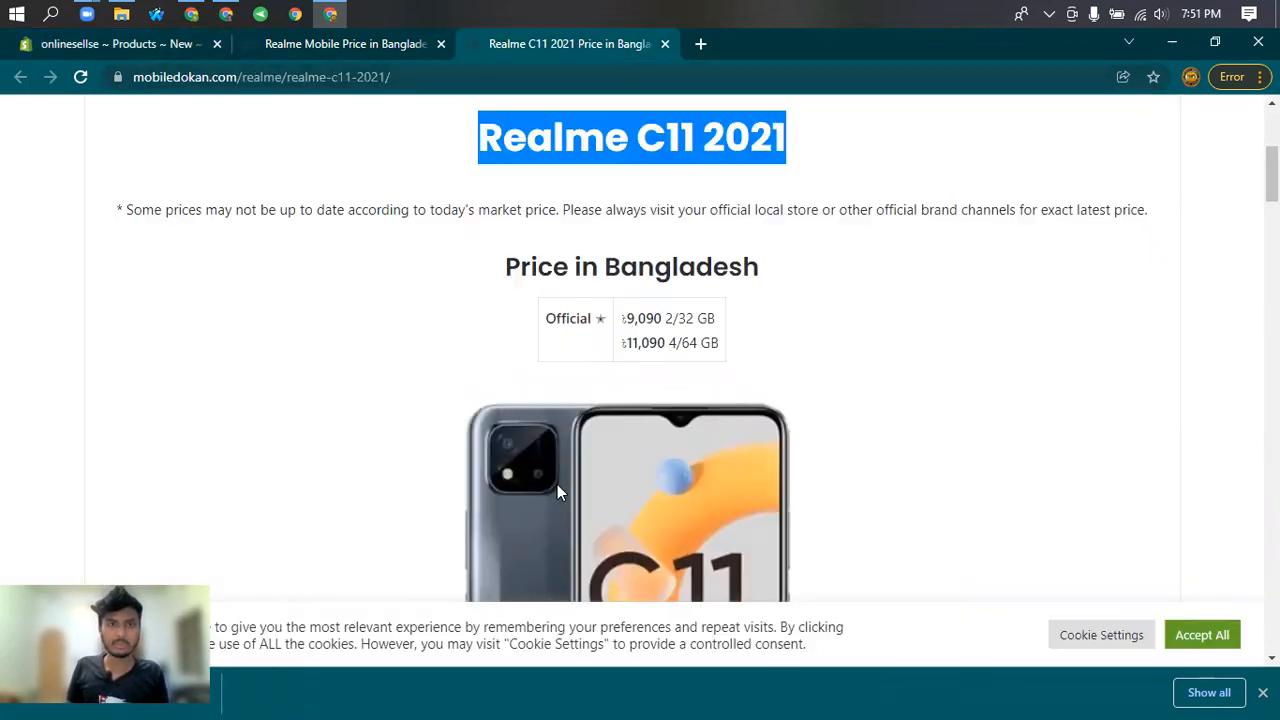
scroll(557, 484, "down", 10)
scroll(549, 432, "up", 7)
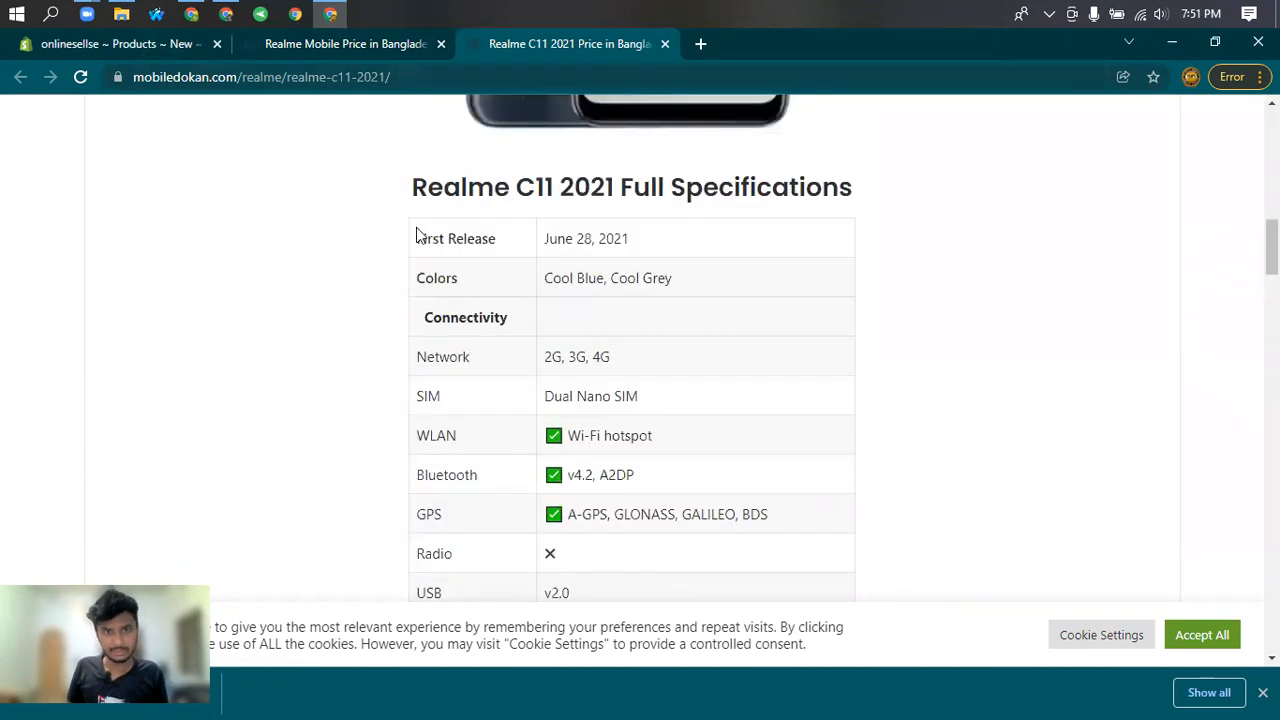
right_click(594, 252)
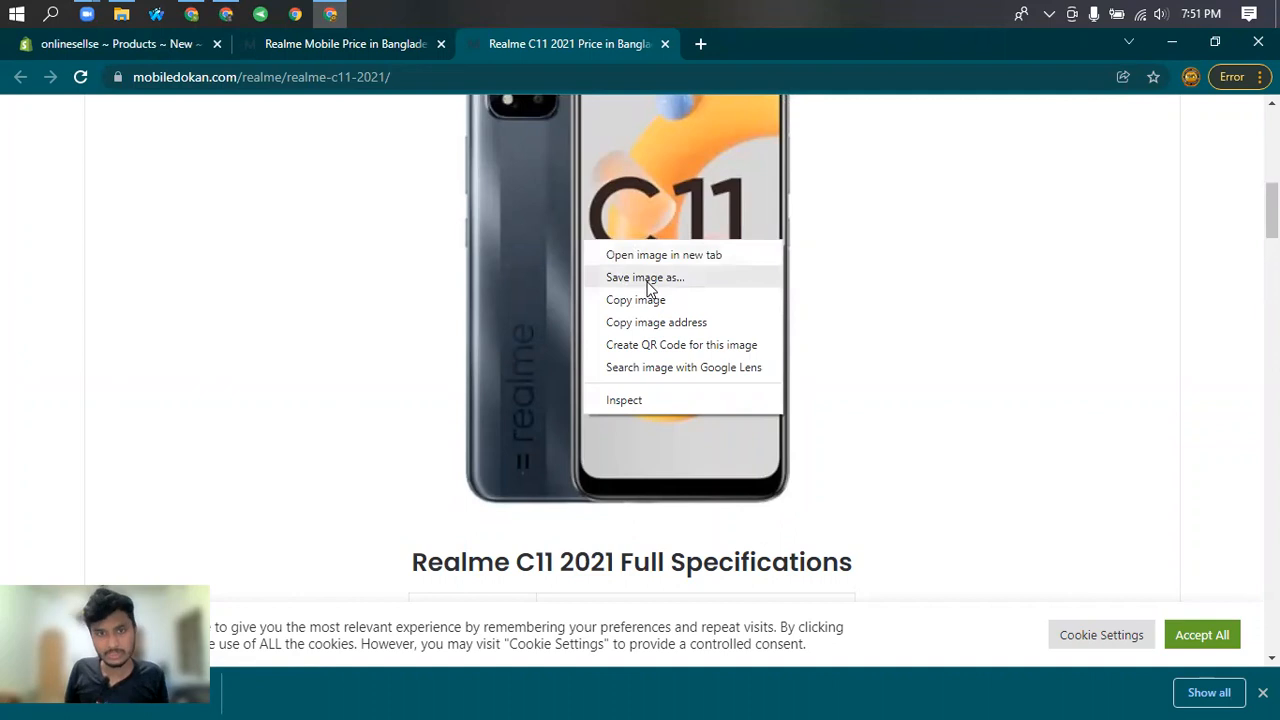
left_click(649, 280)
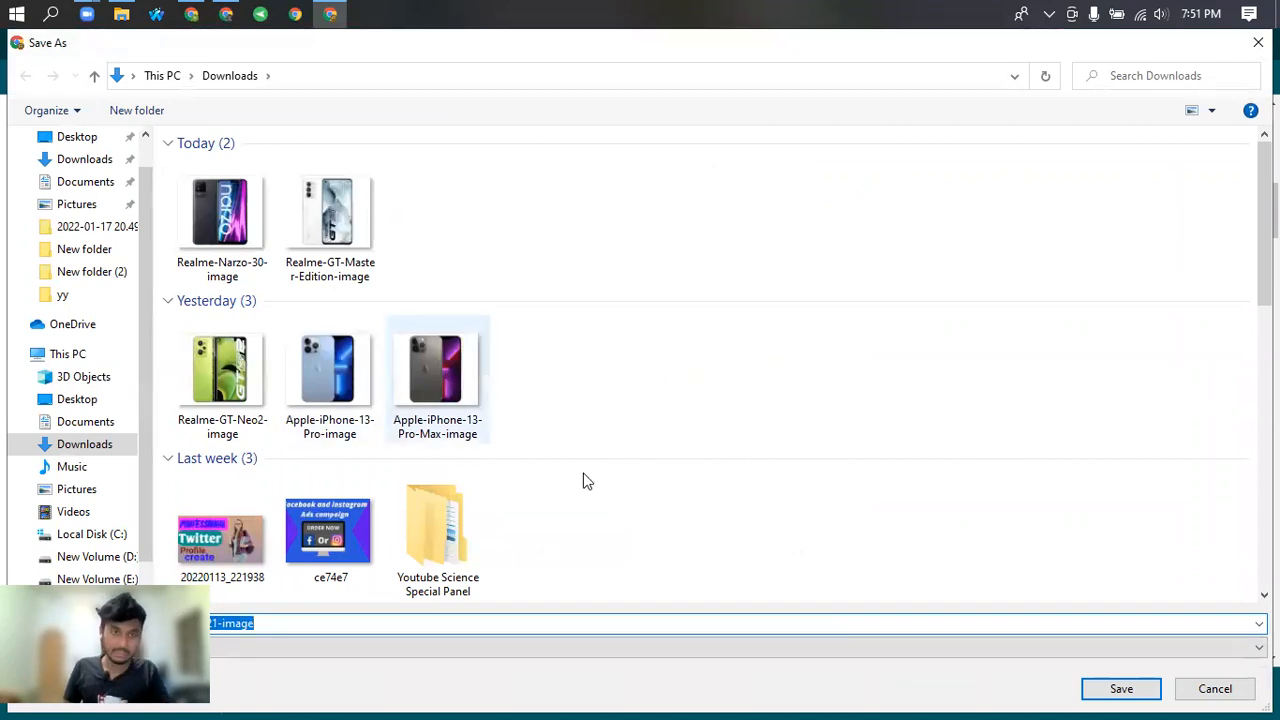
left_click(1121, 690)
Copy the whole Realme C11 2021 Full Specifications table, from First Release through Sar Value.
scroll(437, 414, "down", 3)
left_click_drag(409, 340, 598, 352)
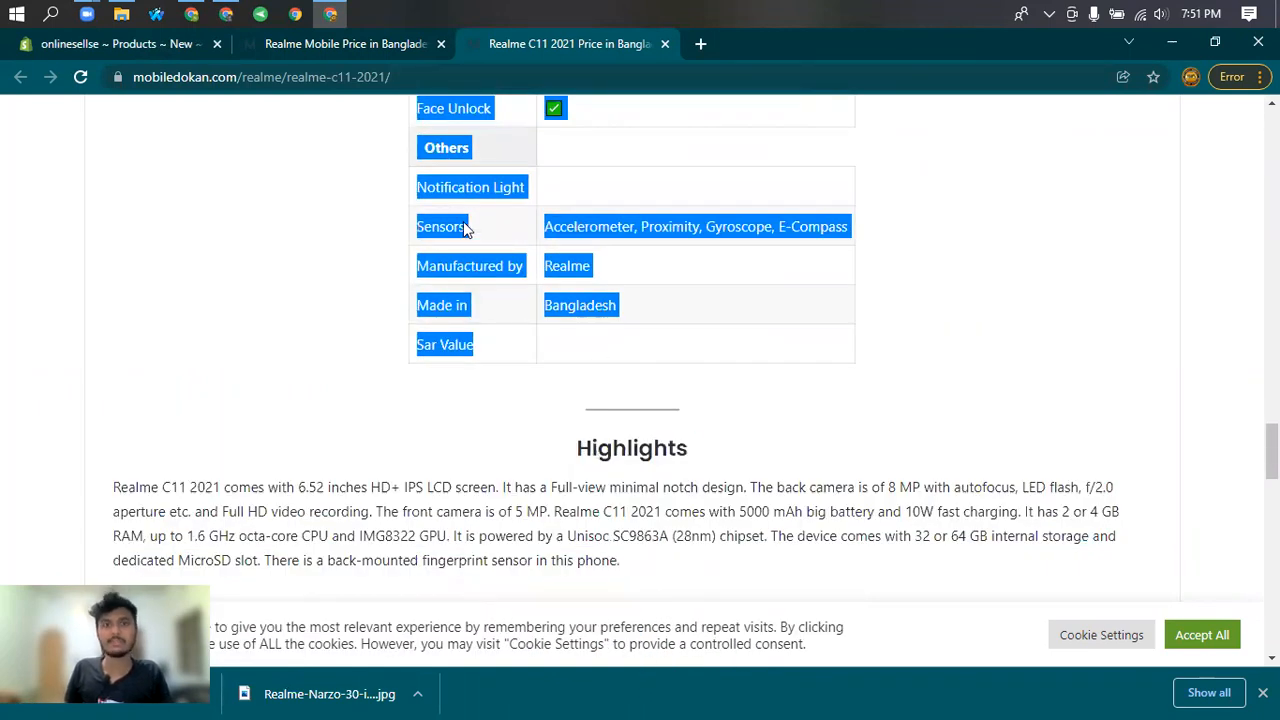
right_click(450, 177)
left_click(476, 190)
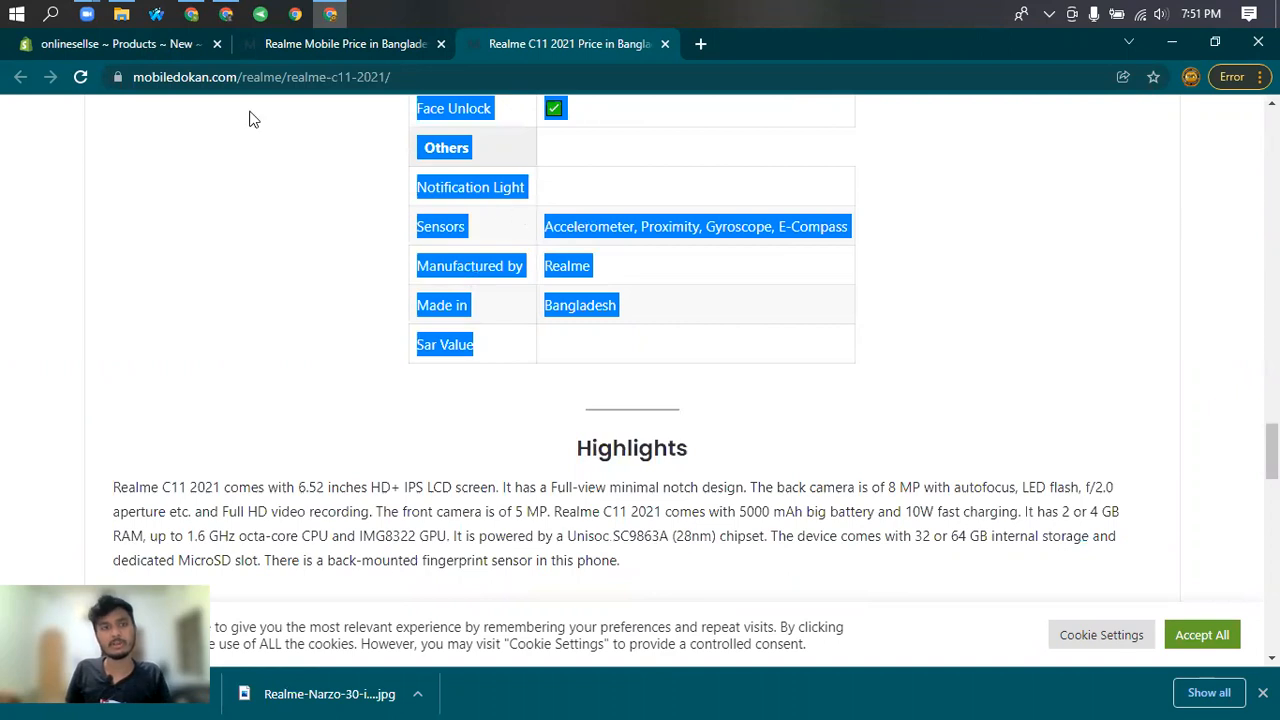
Replace the entire description of the unsaved Shopify product with the copied Realme C11 2021 specifications.
left_click(107, 43)
left_click(406, 438)
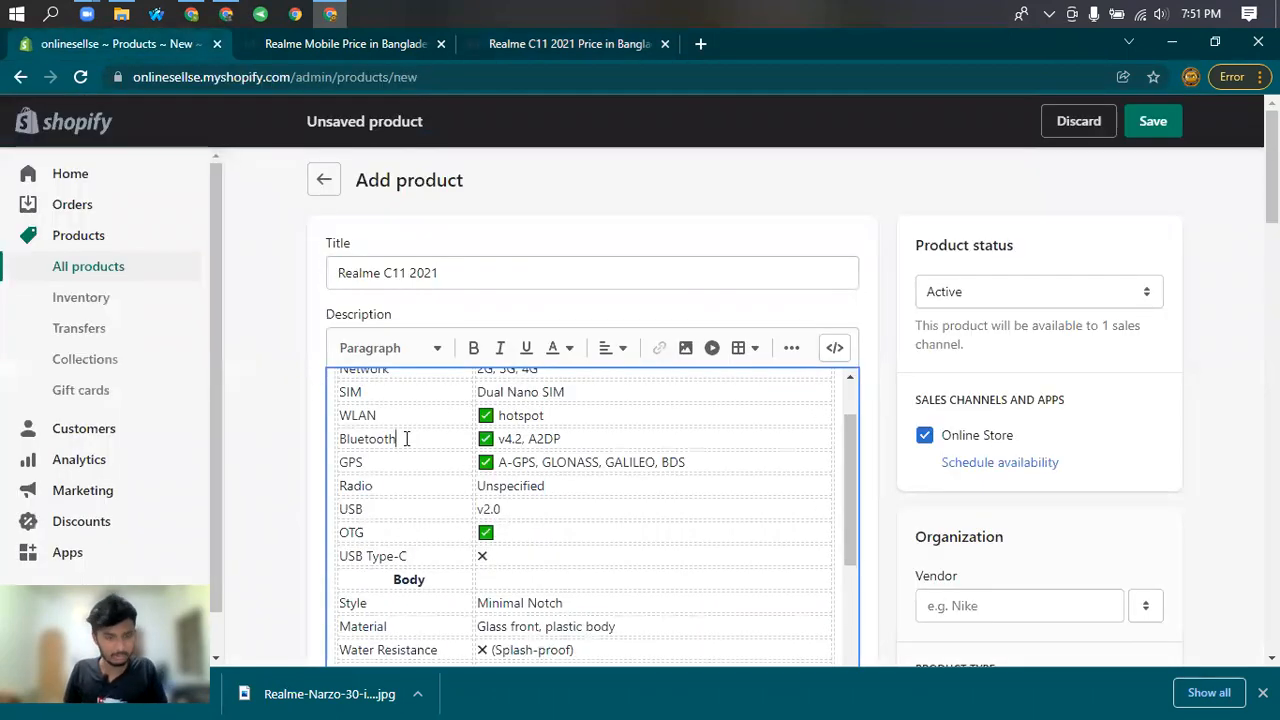
key("ctrl+a")
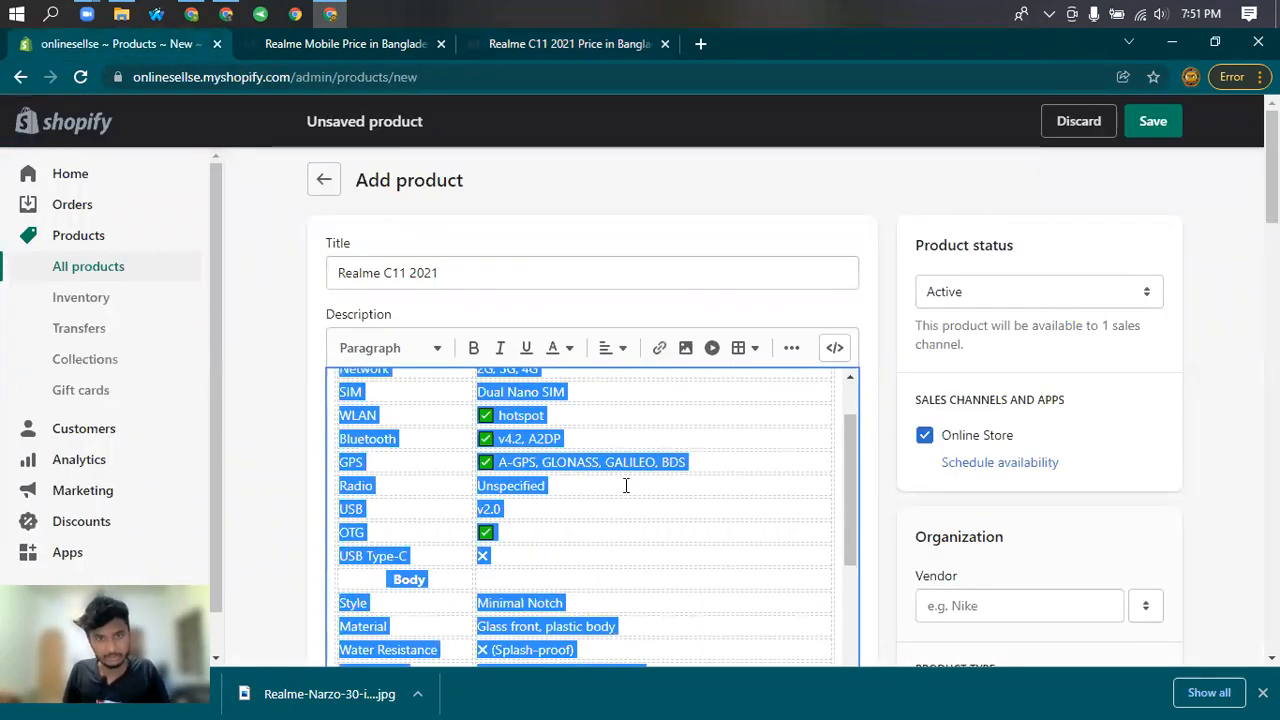
key("ctrl+v")
Delete the Narzo phone image from the product's media.
scroll(666, 491, "down", 10)
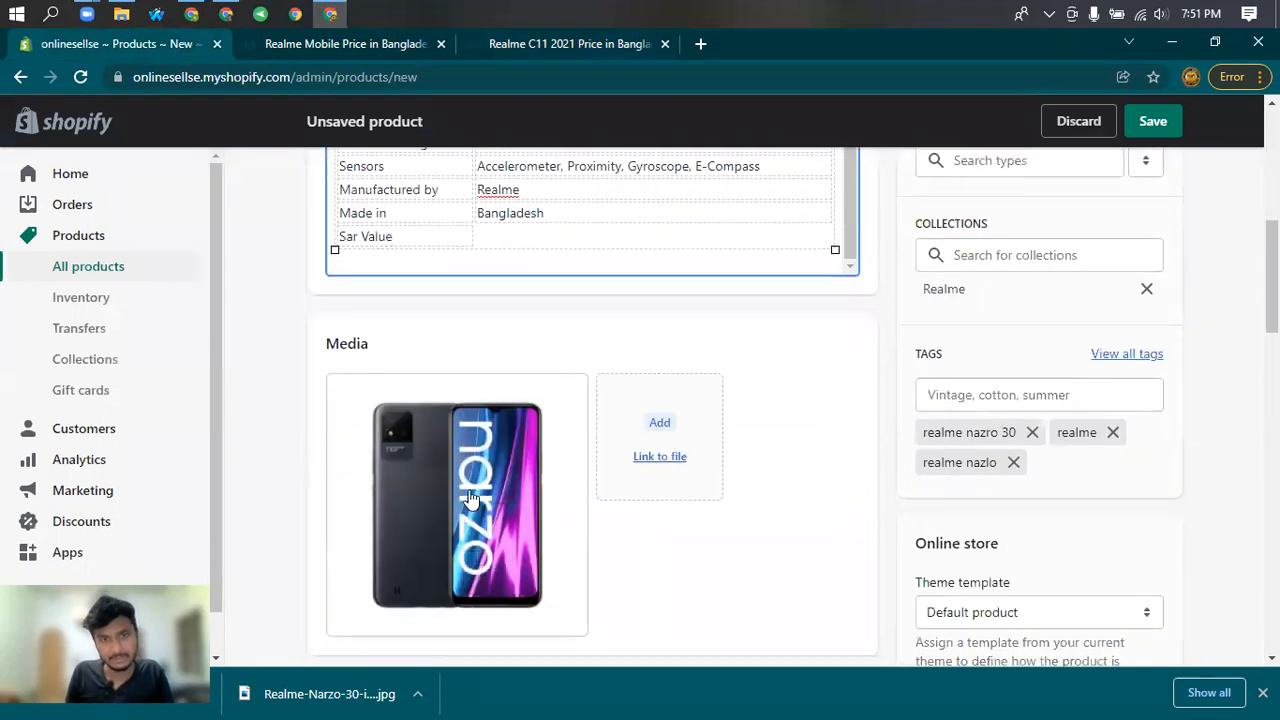
left_click(343, 391)
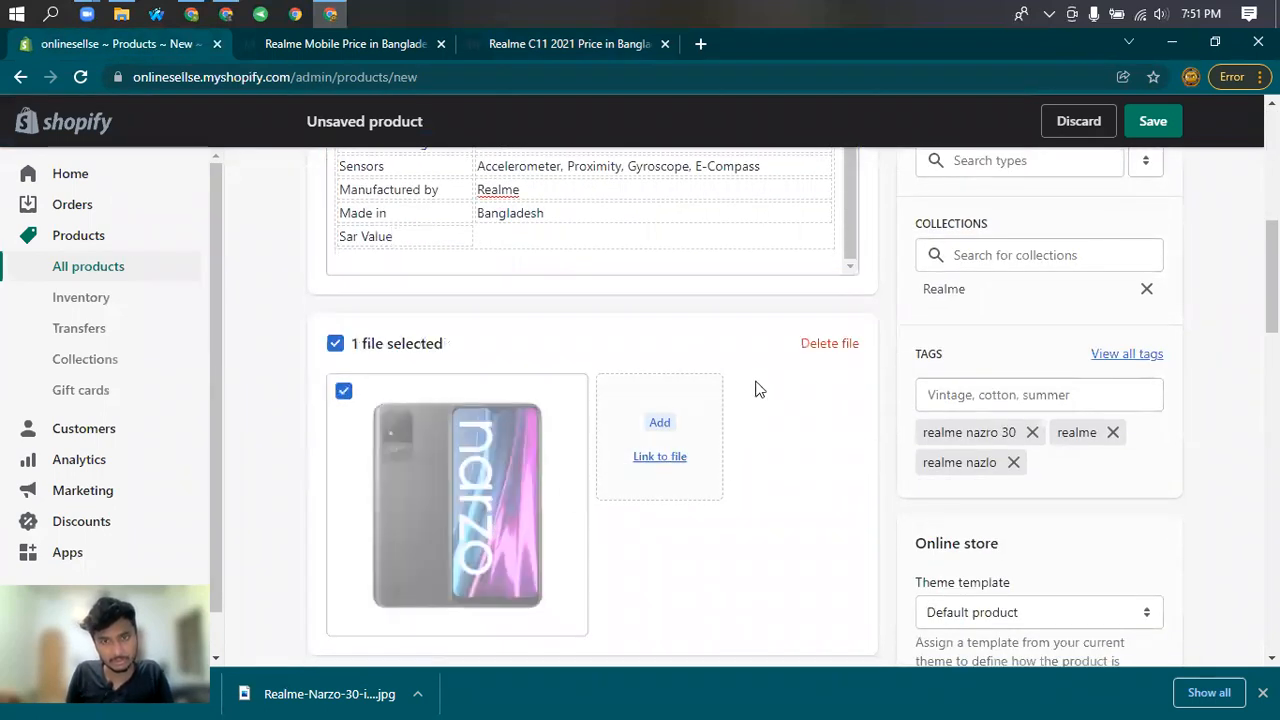
left_click(822, 345)
left_click(870, 443)
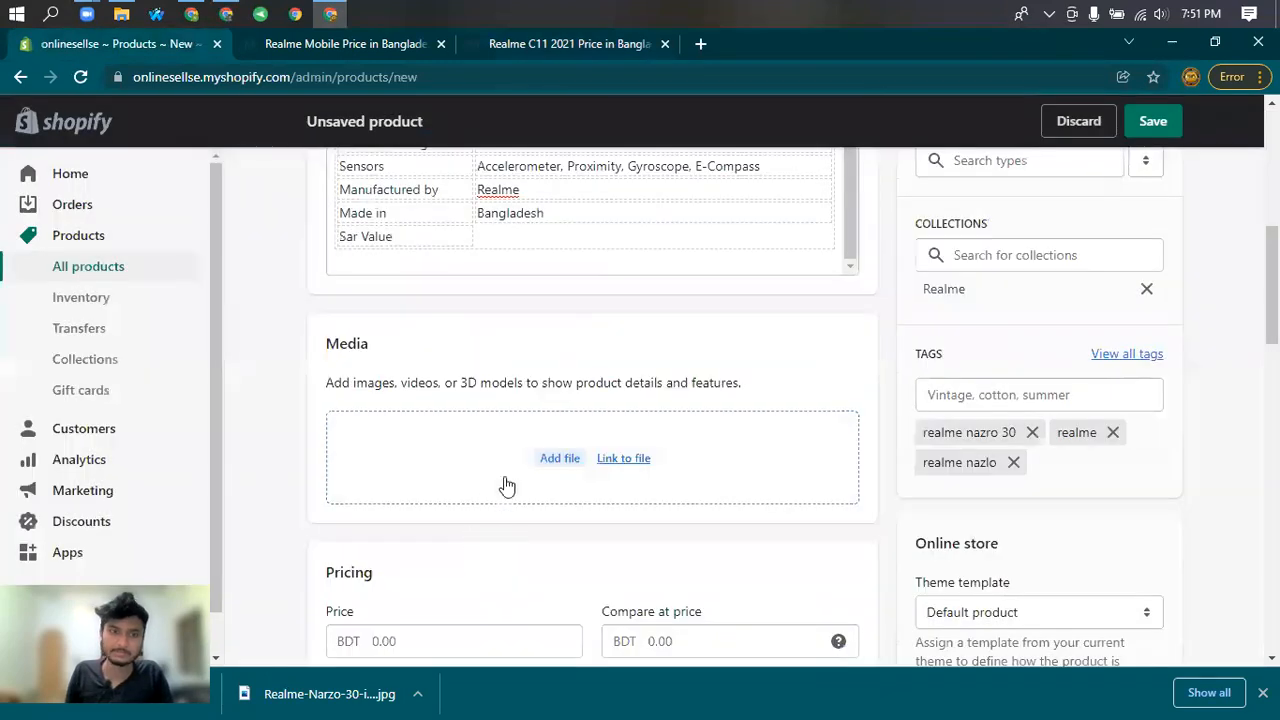
Add the image file Realme-C11-2021-image from Downloads to the product's media.
left_click(553, 469)
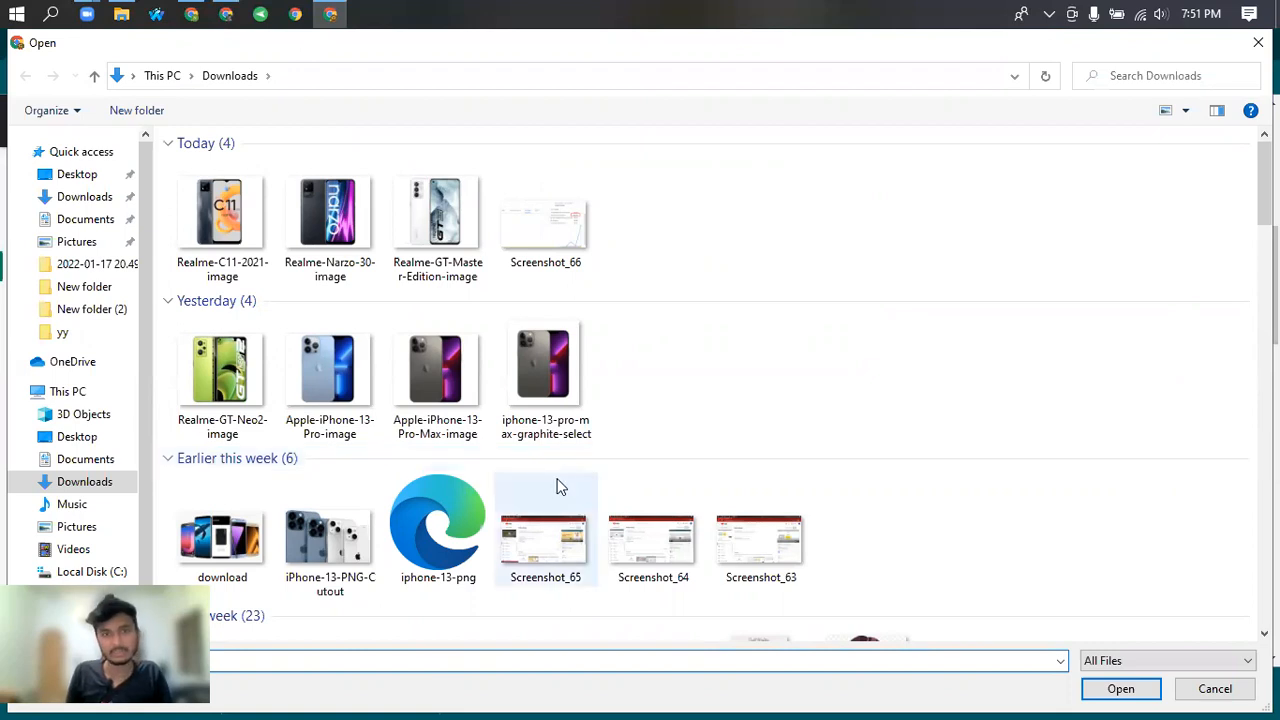
scroll(554, 486, "down", 3)
scroll(545, 497, "up", 1)
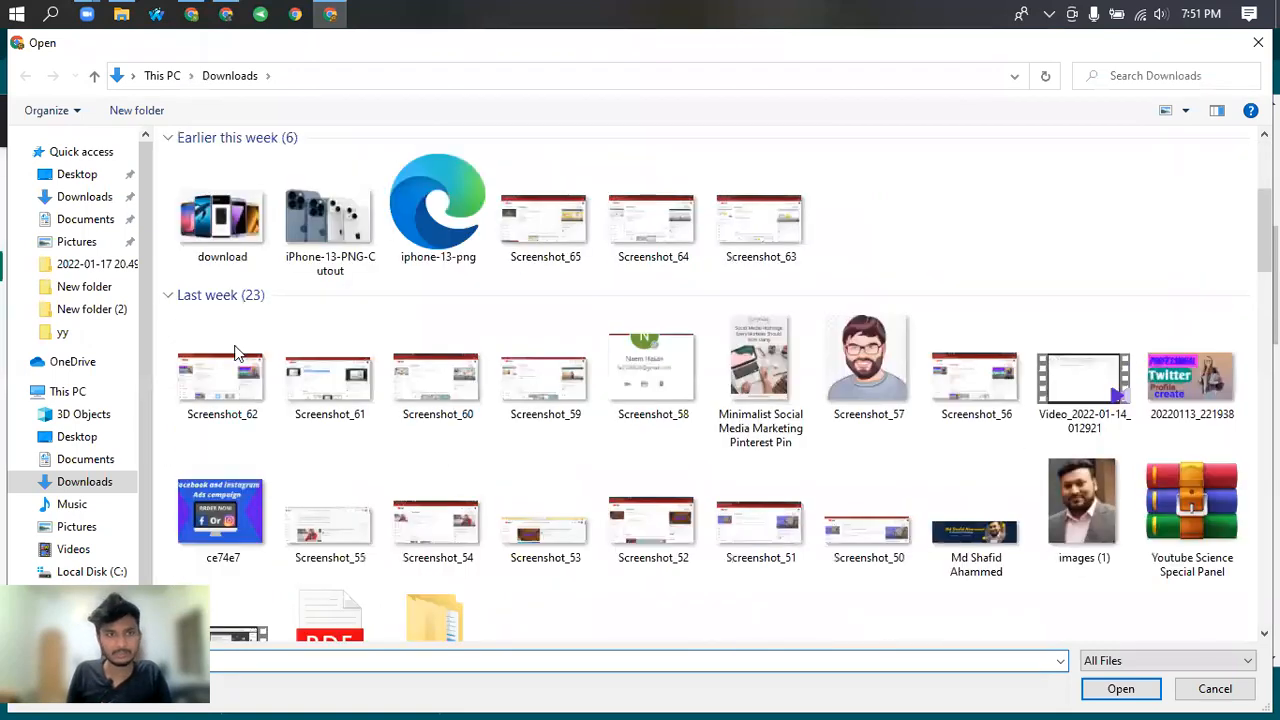
scroll(270, 304, "up", 4)
left_click(218, 205)
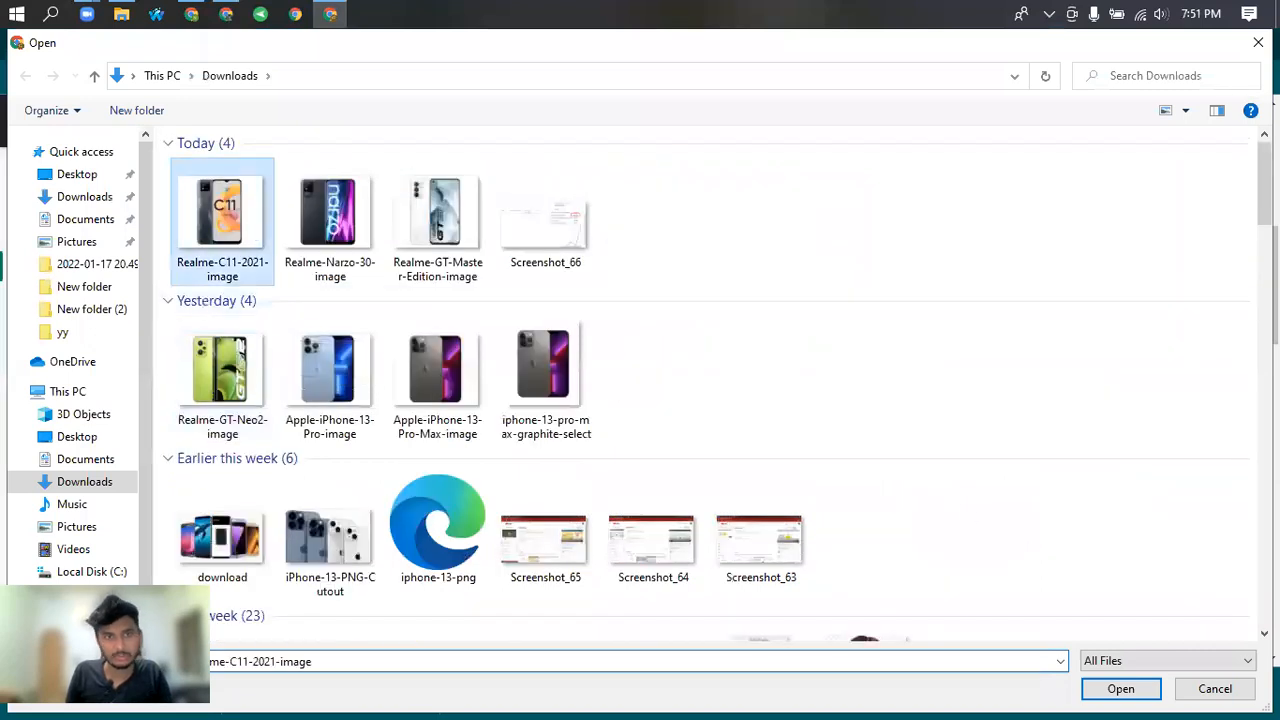
left_click(1145, 689)
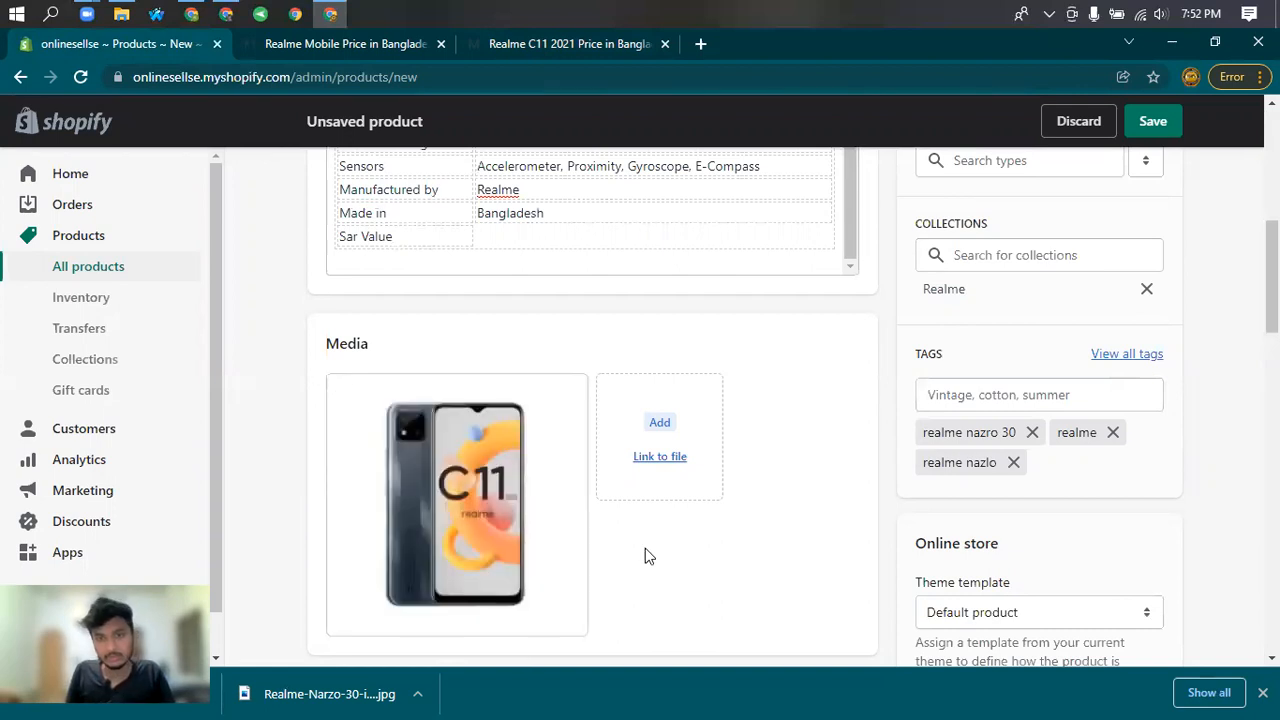
Add the tag "realme c11" to the product.
scroll(1086, 420, "down", 2)
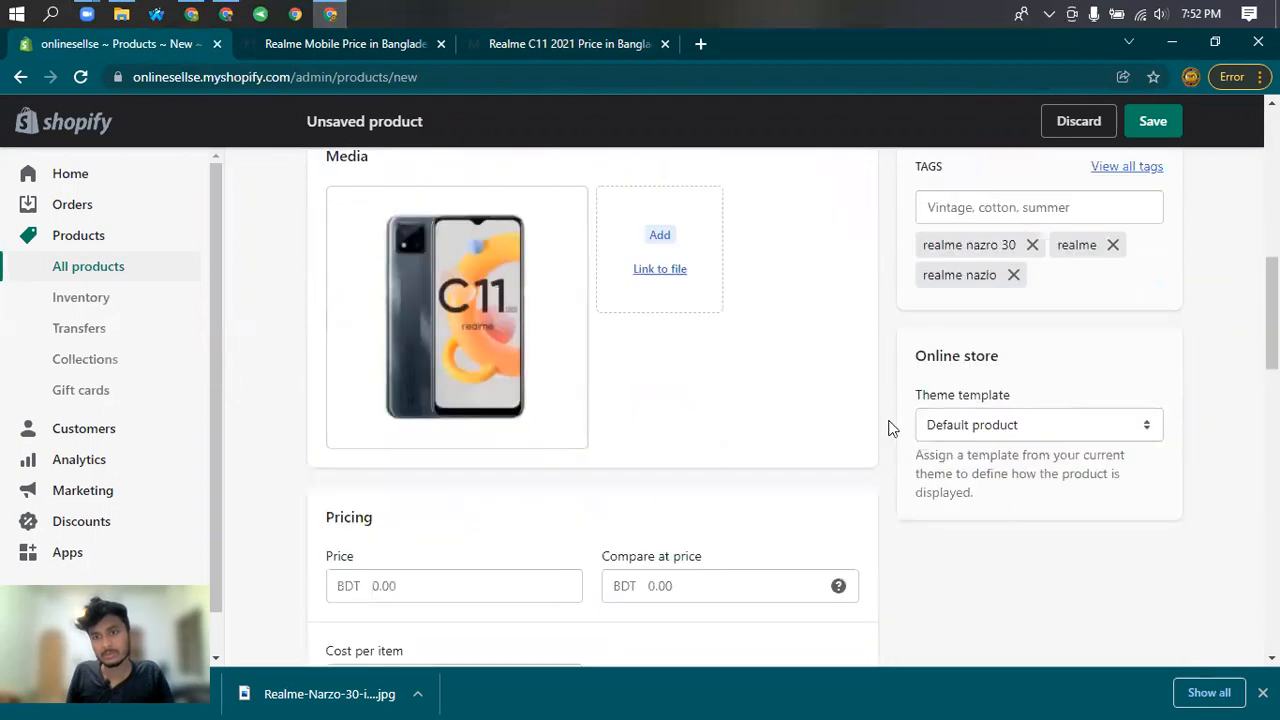
scroll(820, 449, "down", 1)
scroll(768, 428, "up", 5)
scroll(1108, 591, "down", 2)
left_click(1035, 489)
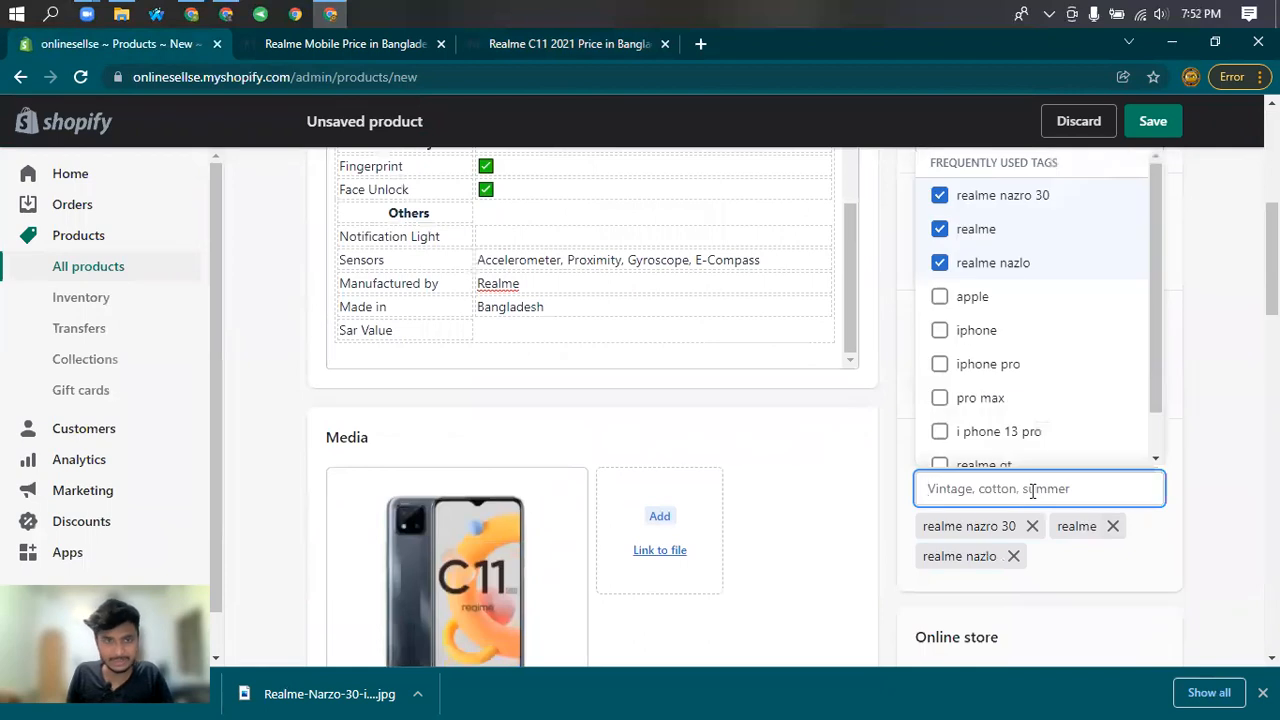
type("realme ")
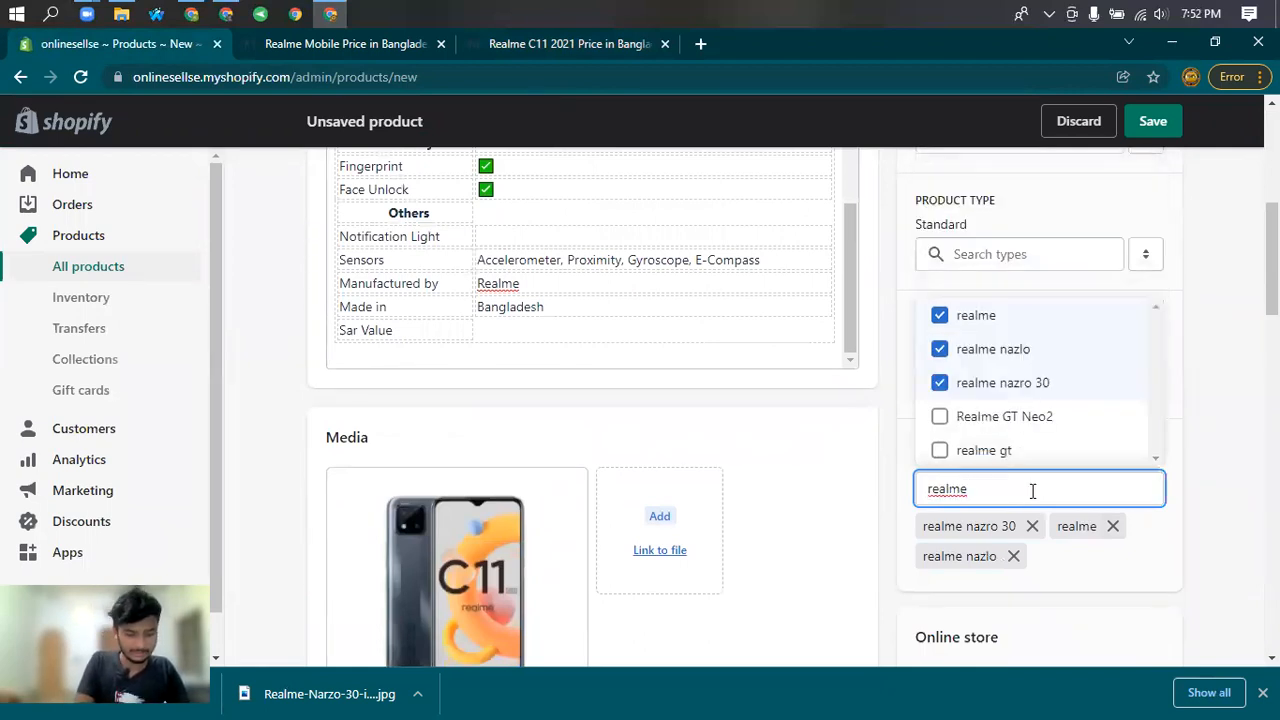
type("c11")
key("Return")
Check the Realme C11 2021's official prices on MobileDokan and return to the Shopify product form.
scroll(886, 486, "down", 5)
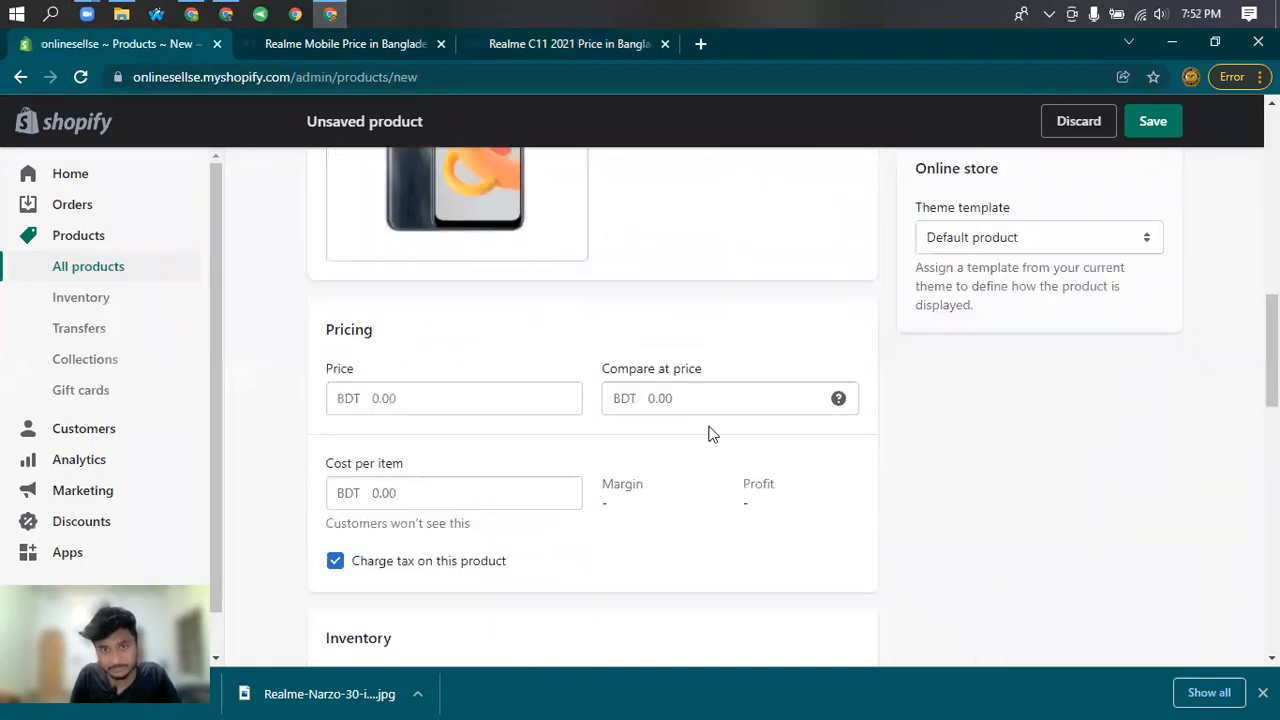
left_click(423, 408)
scroll(617, 449, "up", 5)
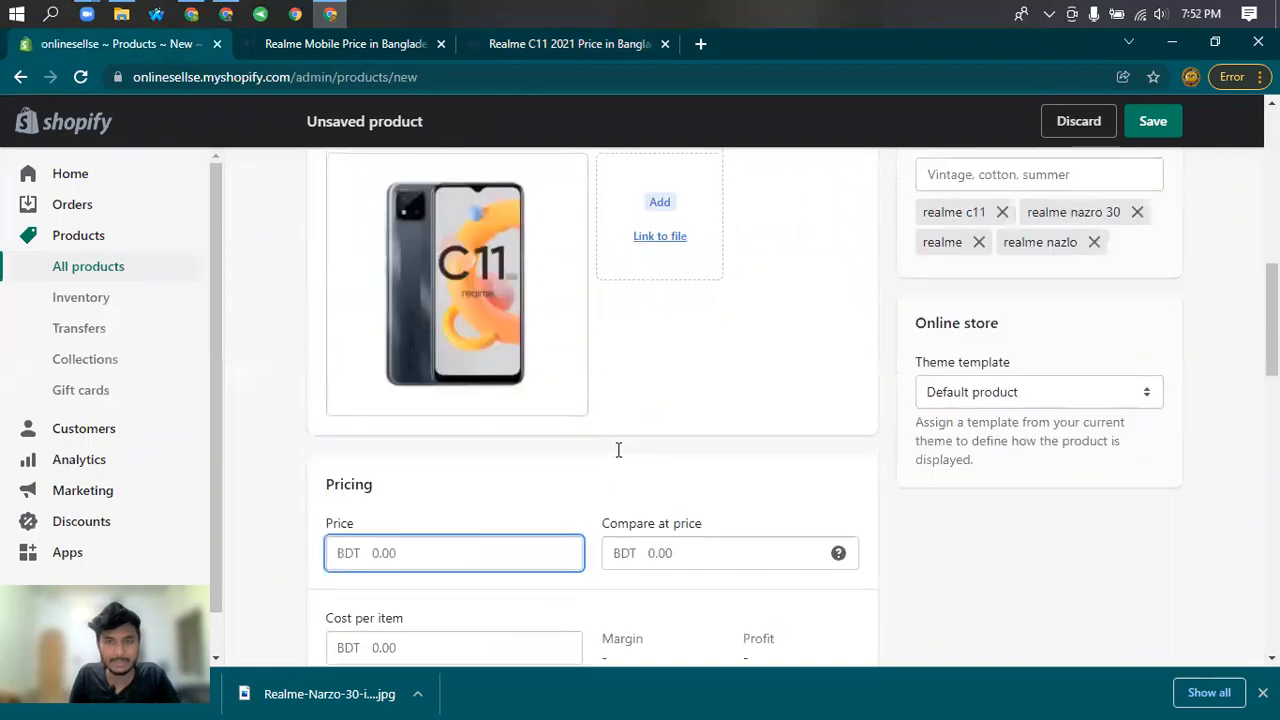
scroll(1061, 410, "up", 2)
scroll(1034, 406, "down", 1)
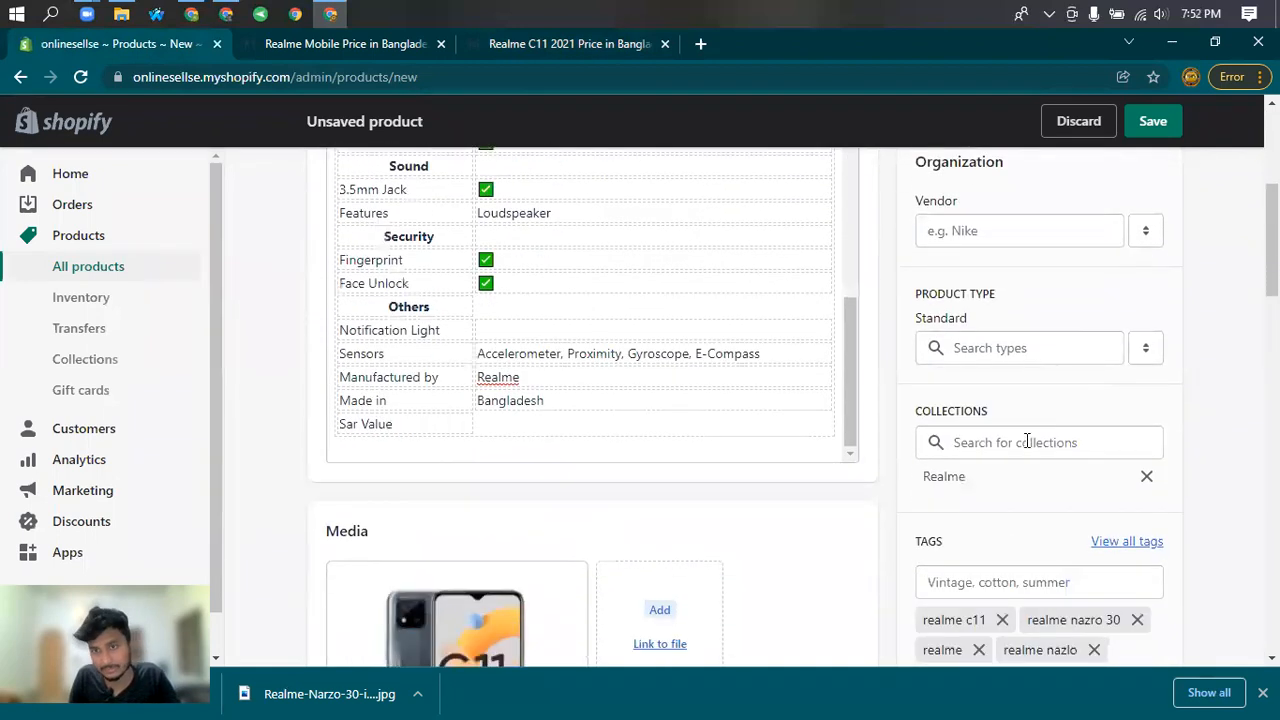
scroll(600, 586, "down", 8)
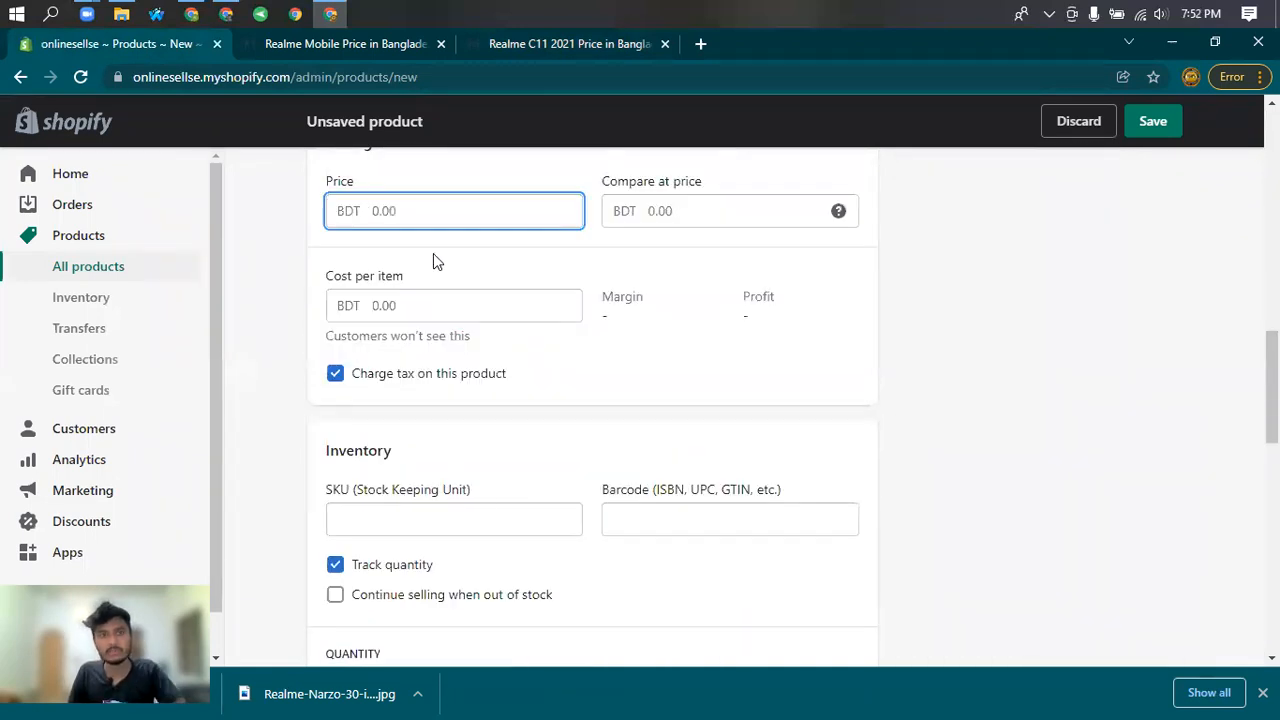
left_click(367, 45)
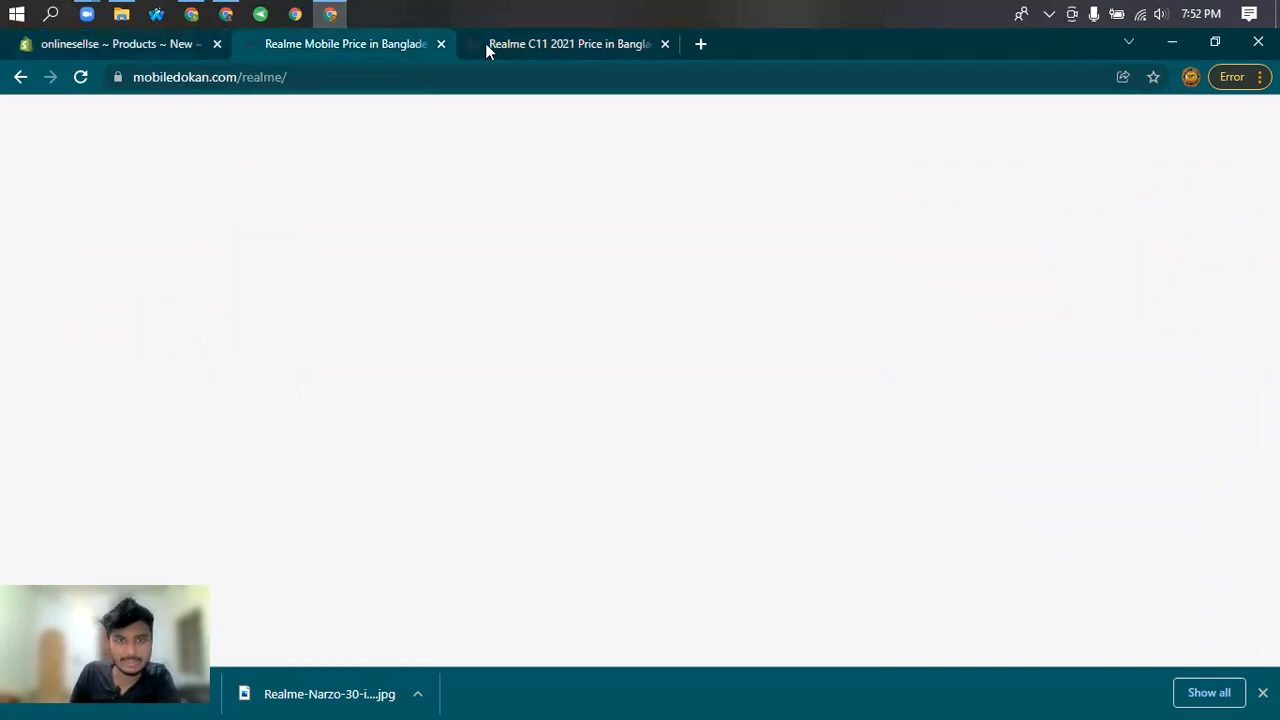
left_click(530, 43)
scroll(548, 344, "up", 20)
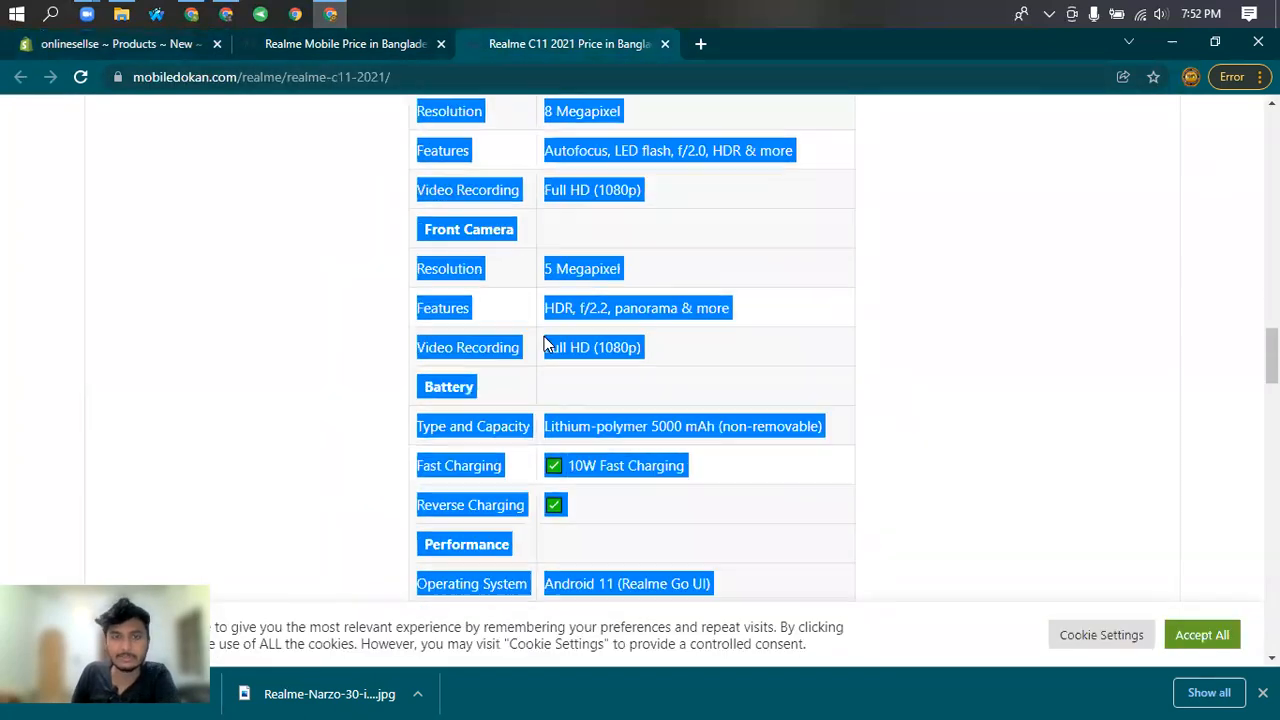
scroll(577, 330, "up", 1)
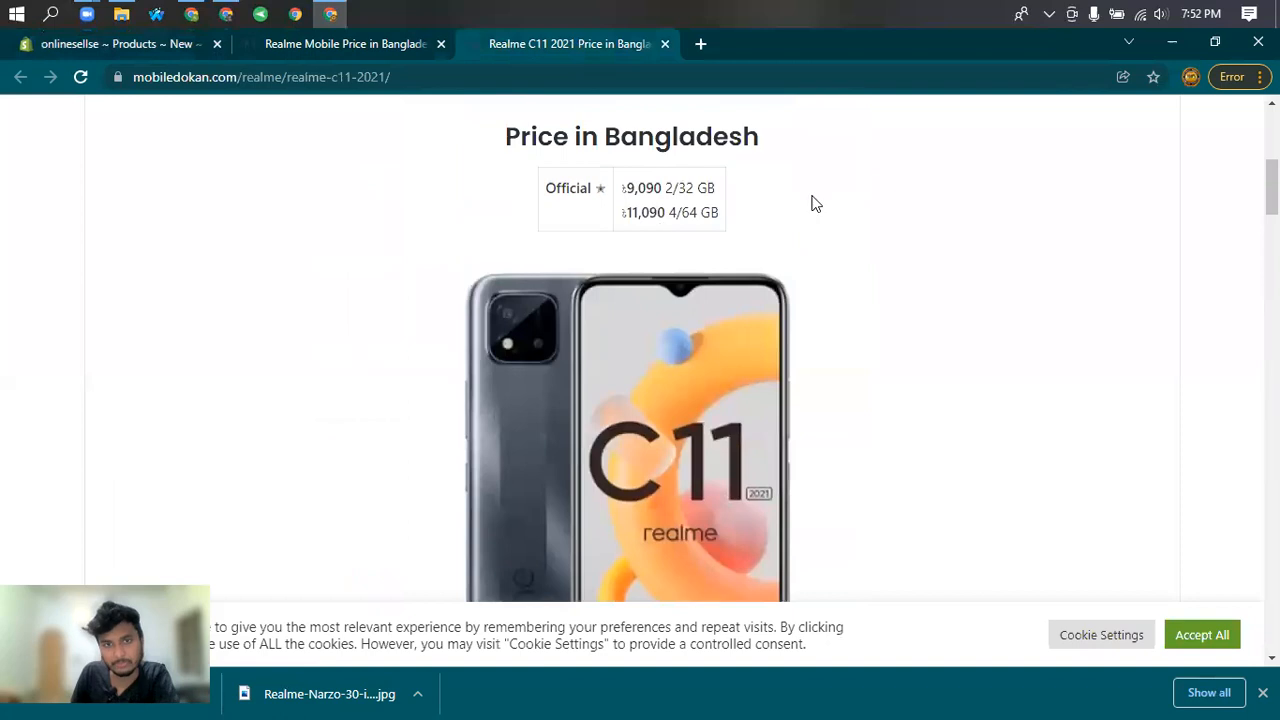
left_click_drag(567, 190, 857, 209)
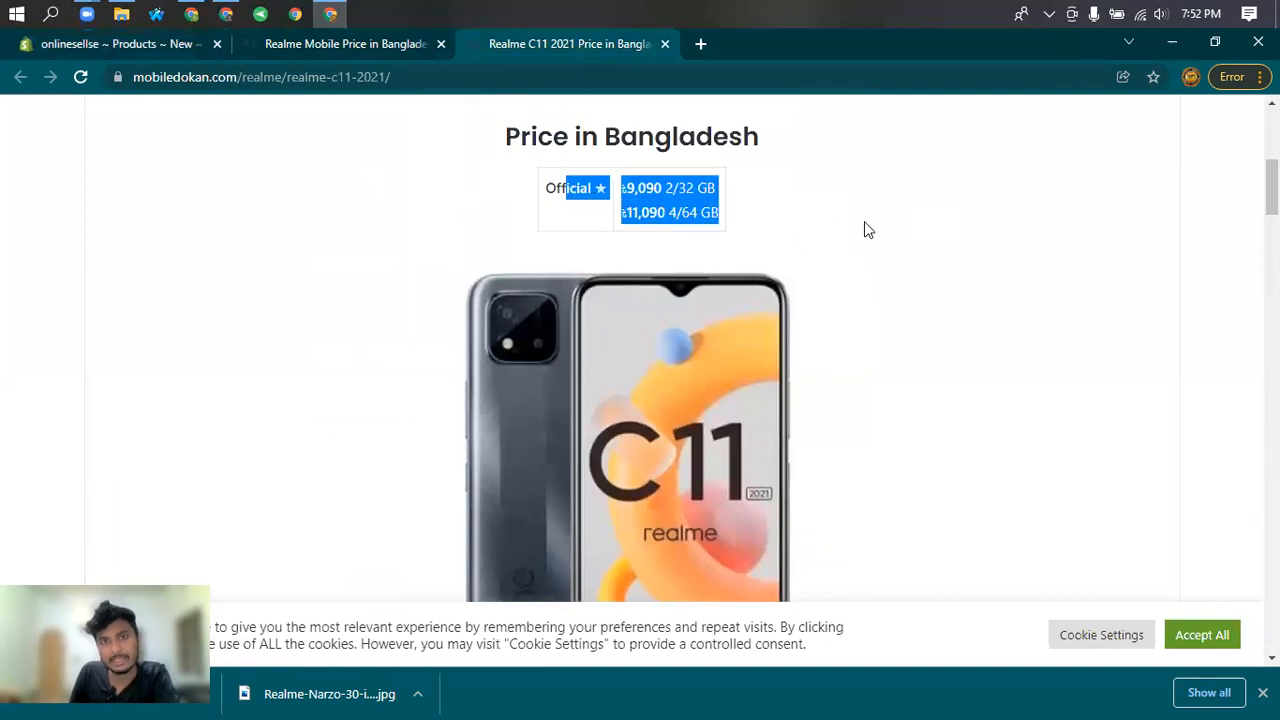
left_click(815, 200)
left_click(294, 44)
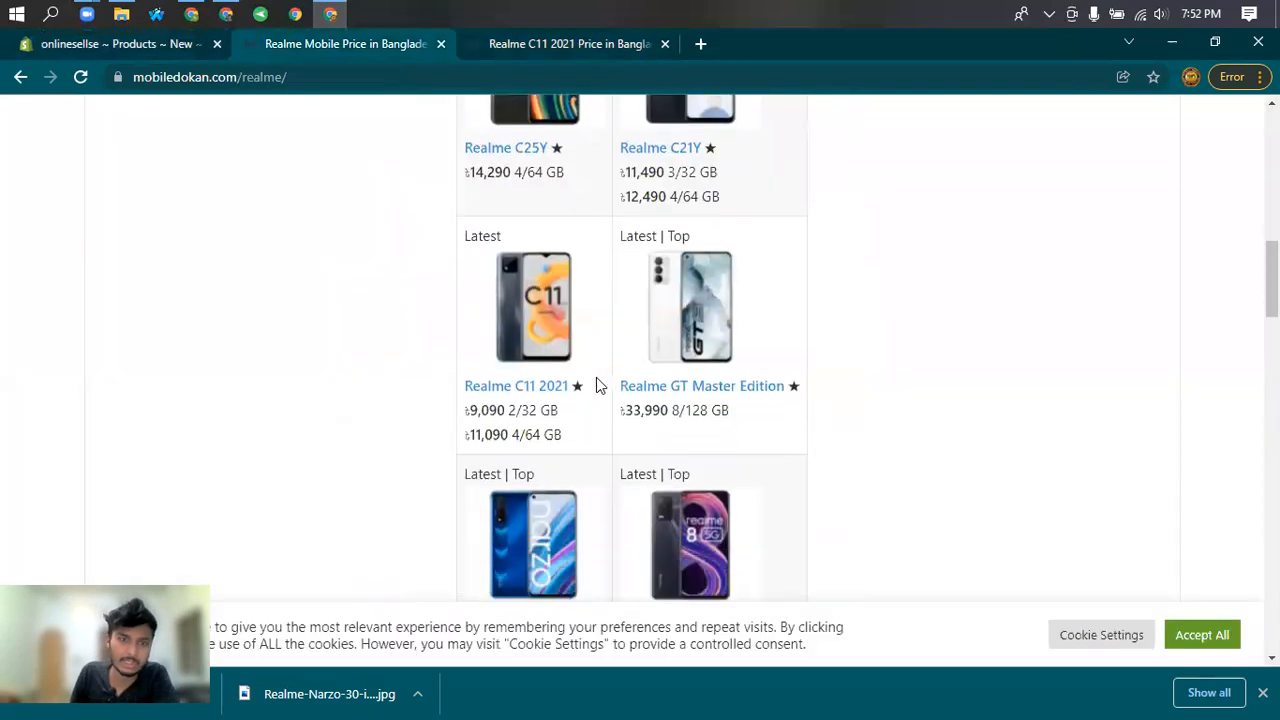
scroll(598, 377, "down", 2)
key("ctrl+shift+Tab")
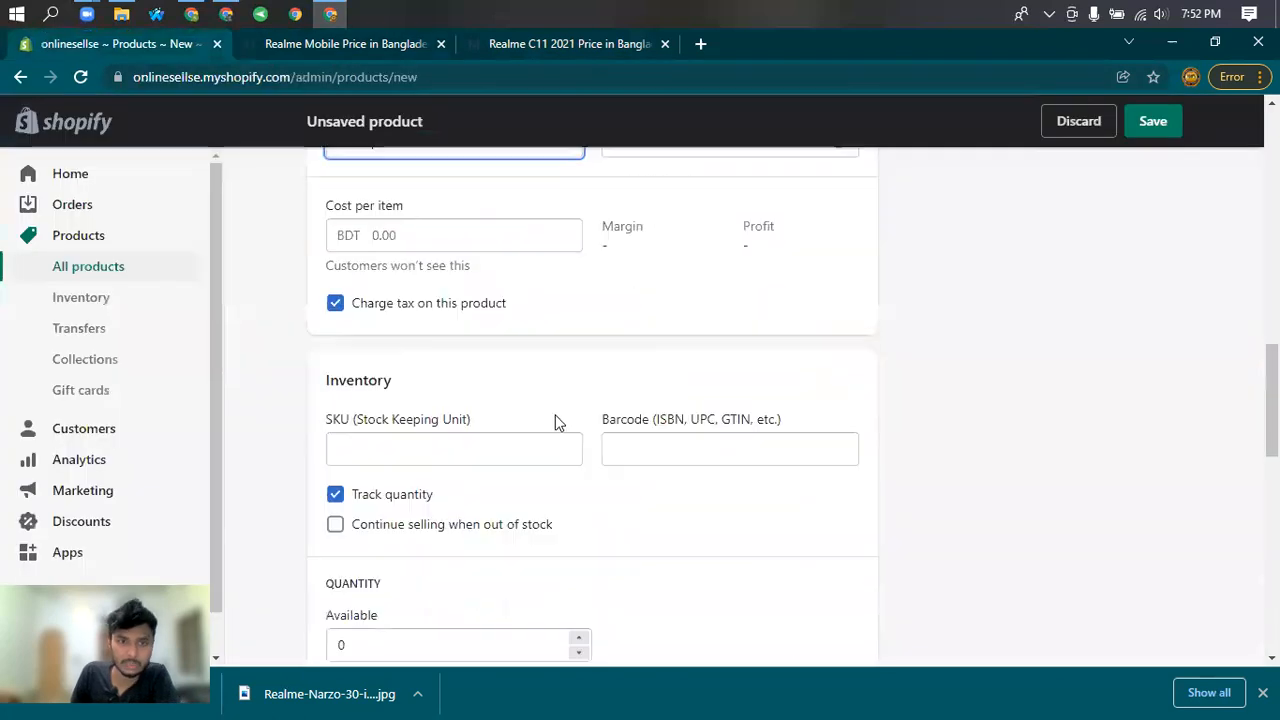
Enter 9990 as the product's SKU.
scroll(557, 423, "down", 1)
left_click(374, 341)
type("9990")
left_click(708, 330)
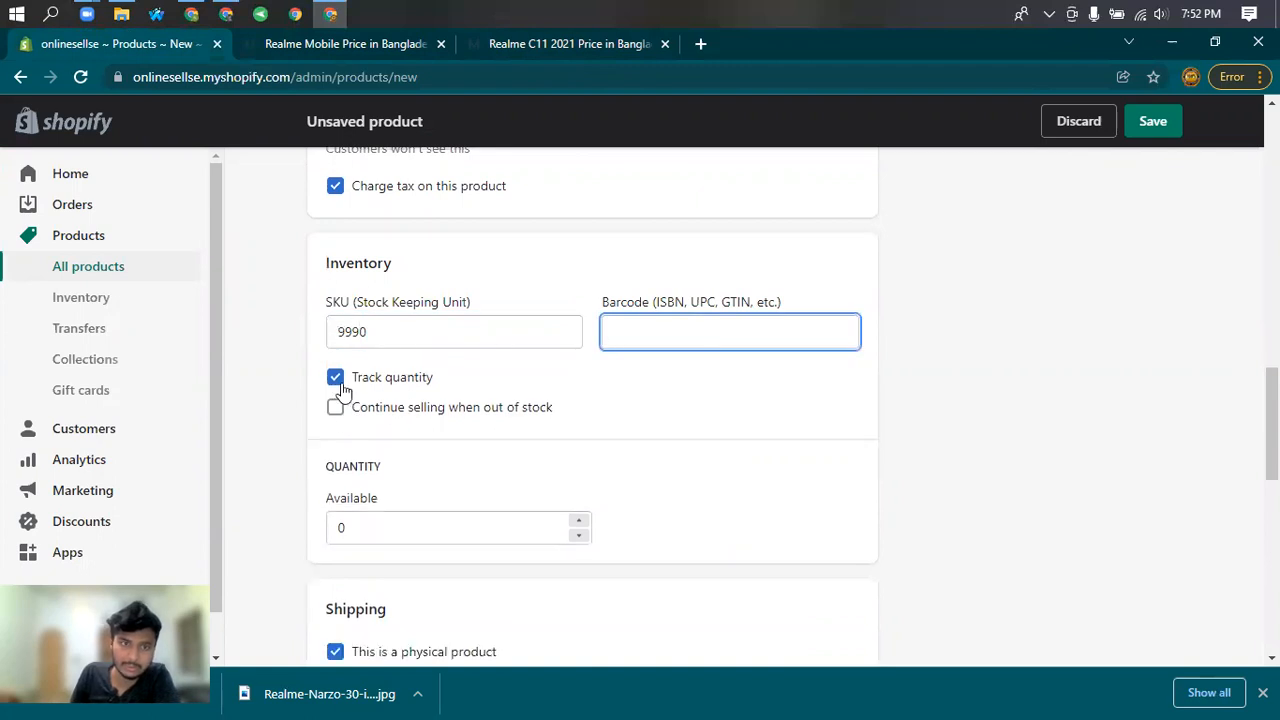
Turn off quantity tracking for the product and clear its SKU.
left_click(336, 378)
scroll(360, 397, "up", 2)
key("shift+Tab")
key("shift+Tab")
key("BackSpace")
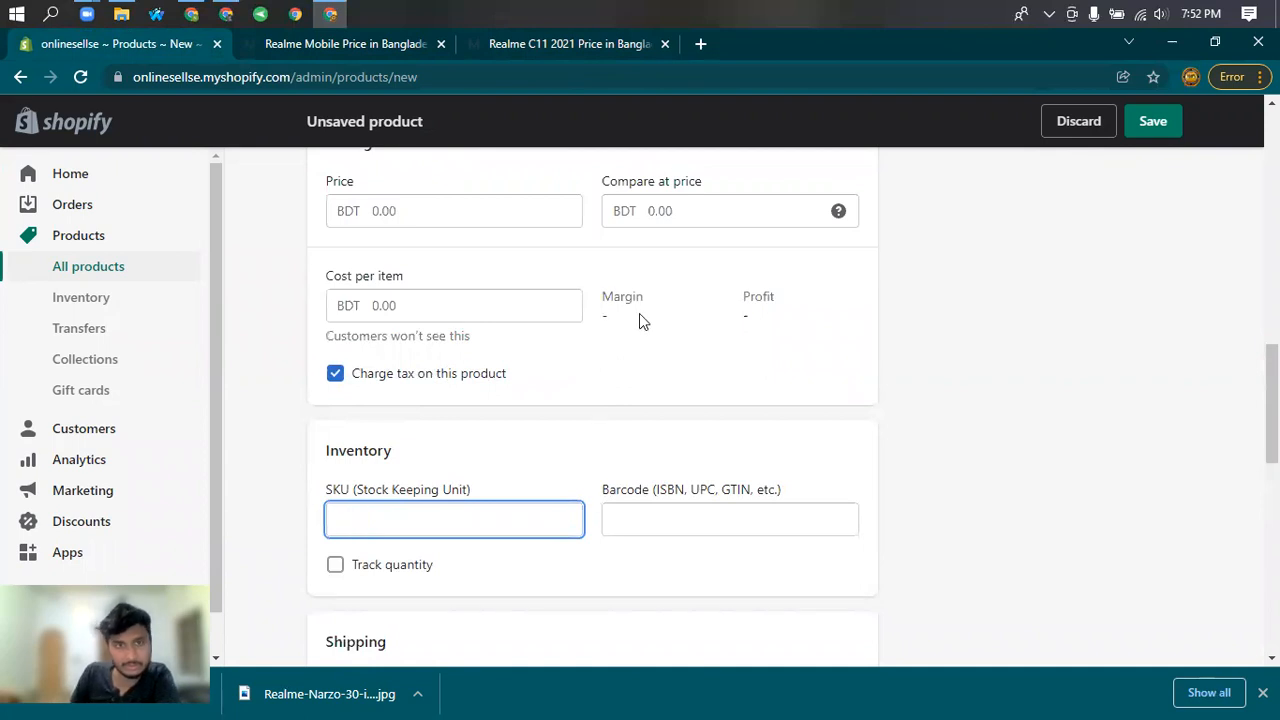
Fill in the product's pricing in BDT: price 9990, compare-at price 11990 and cost per item 7000.
scroll(443, 317, "up", 1)
left_click(436, 313)
type("9990")
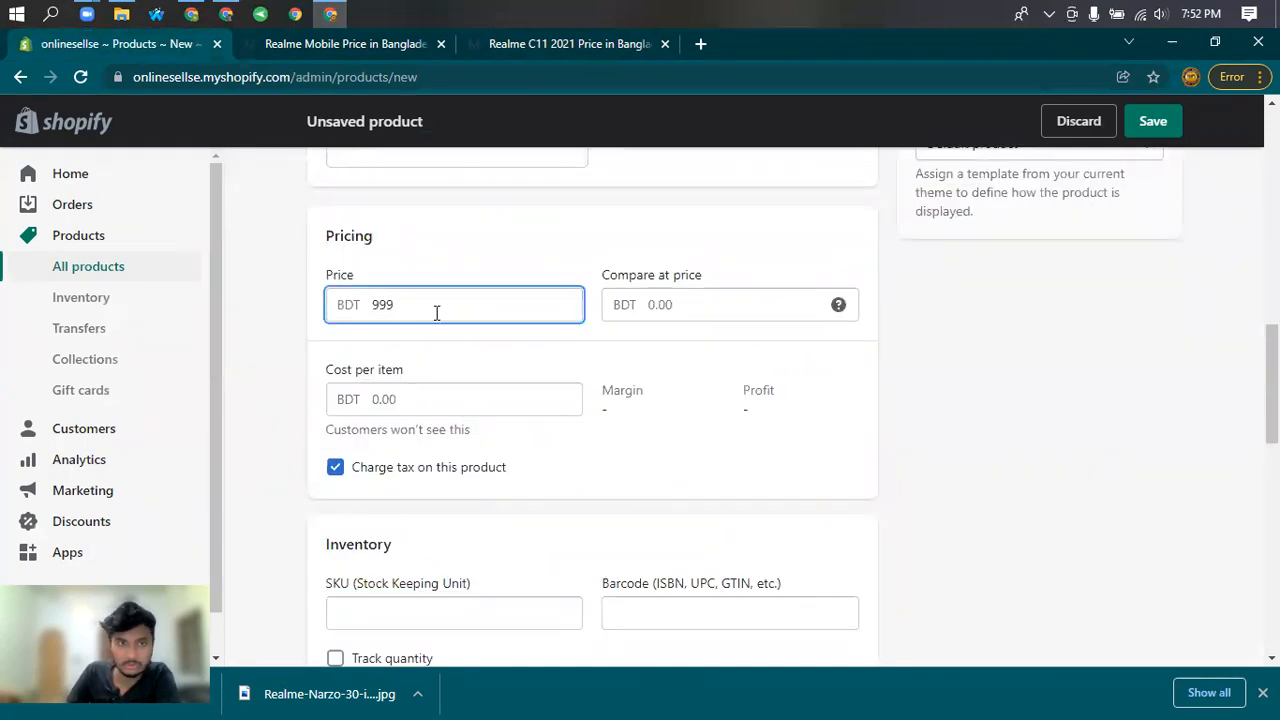
left_click(690, 308)
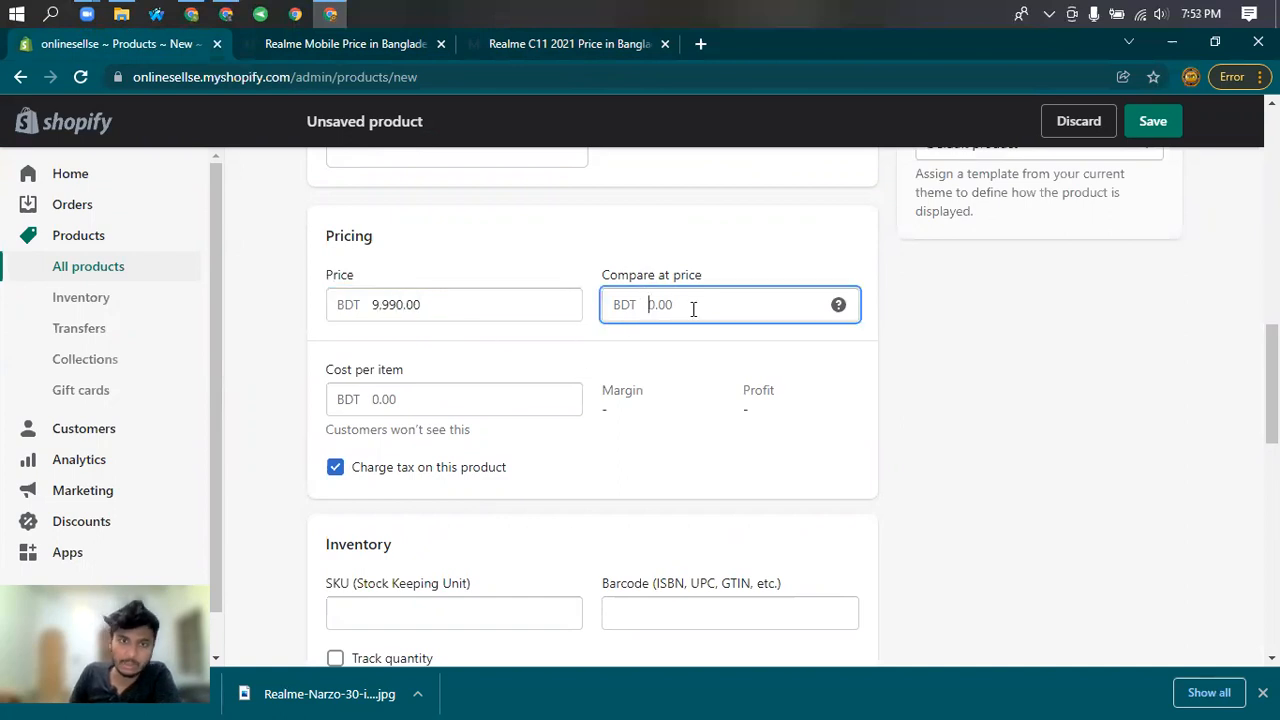
type("11990")
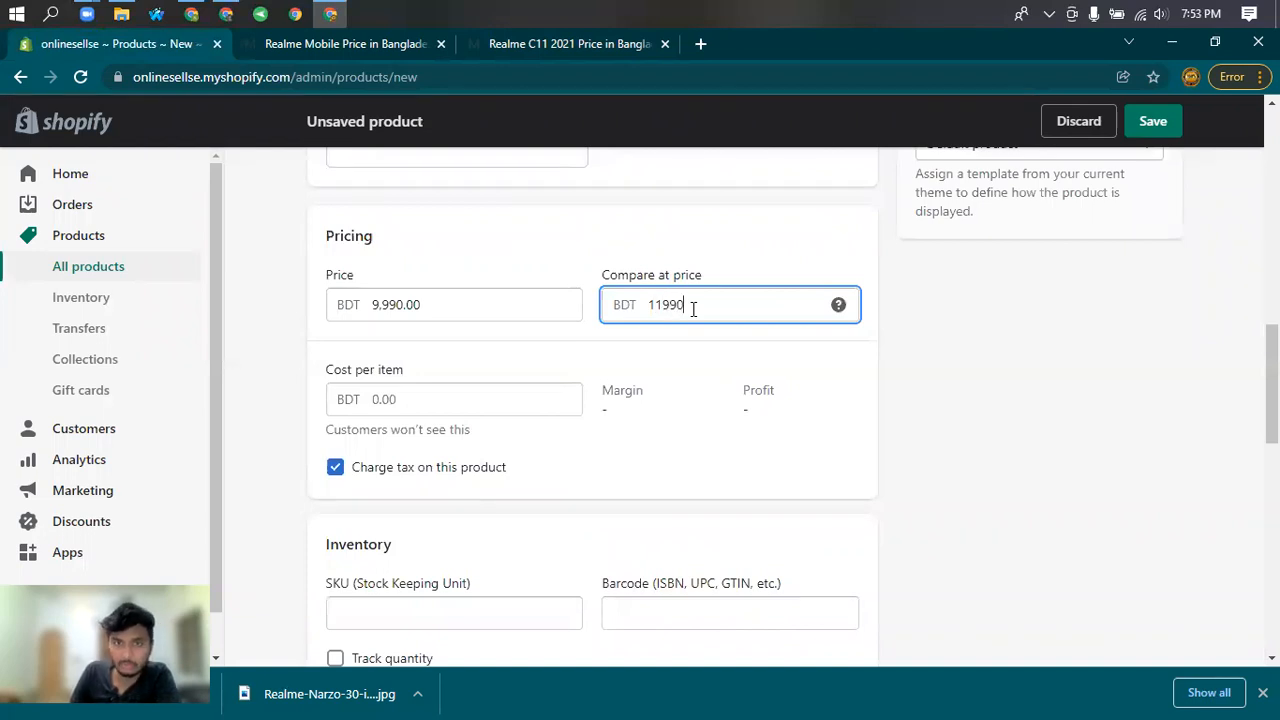
left_click(436, 402)
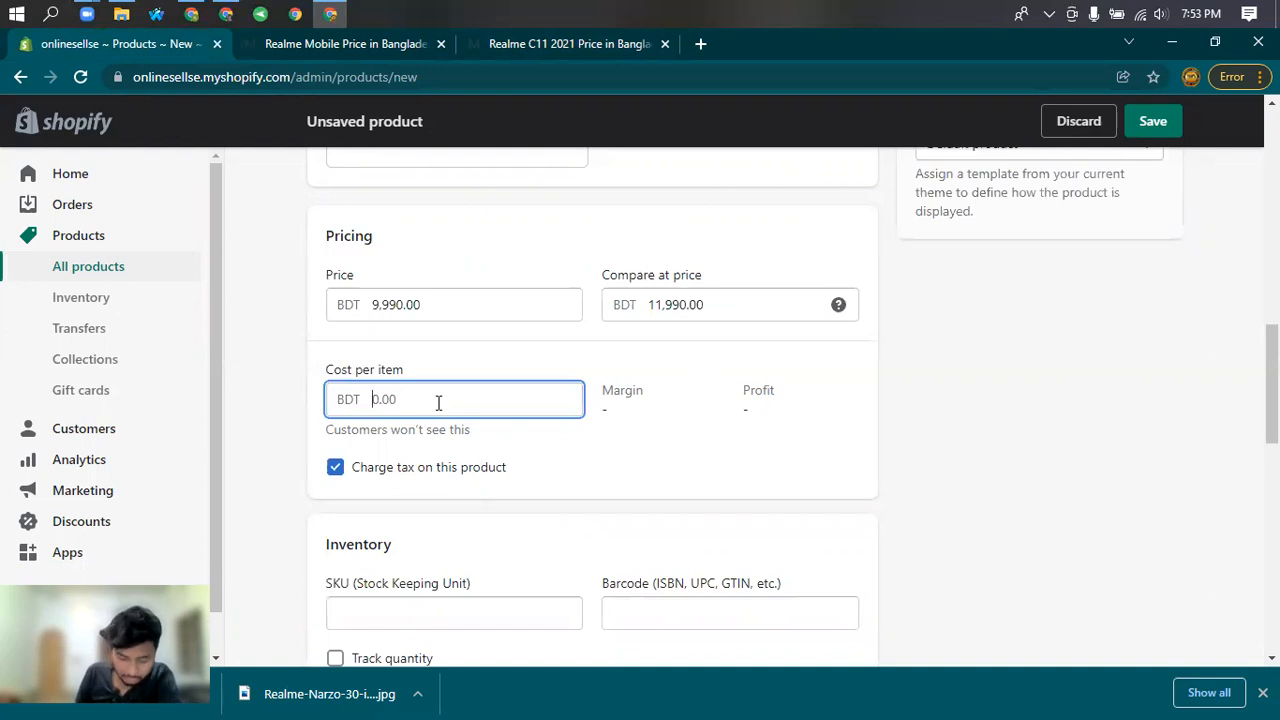
type("7000")
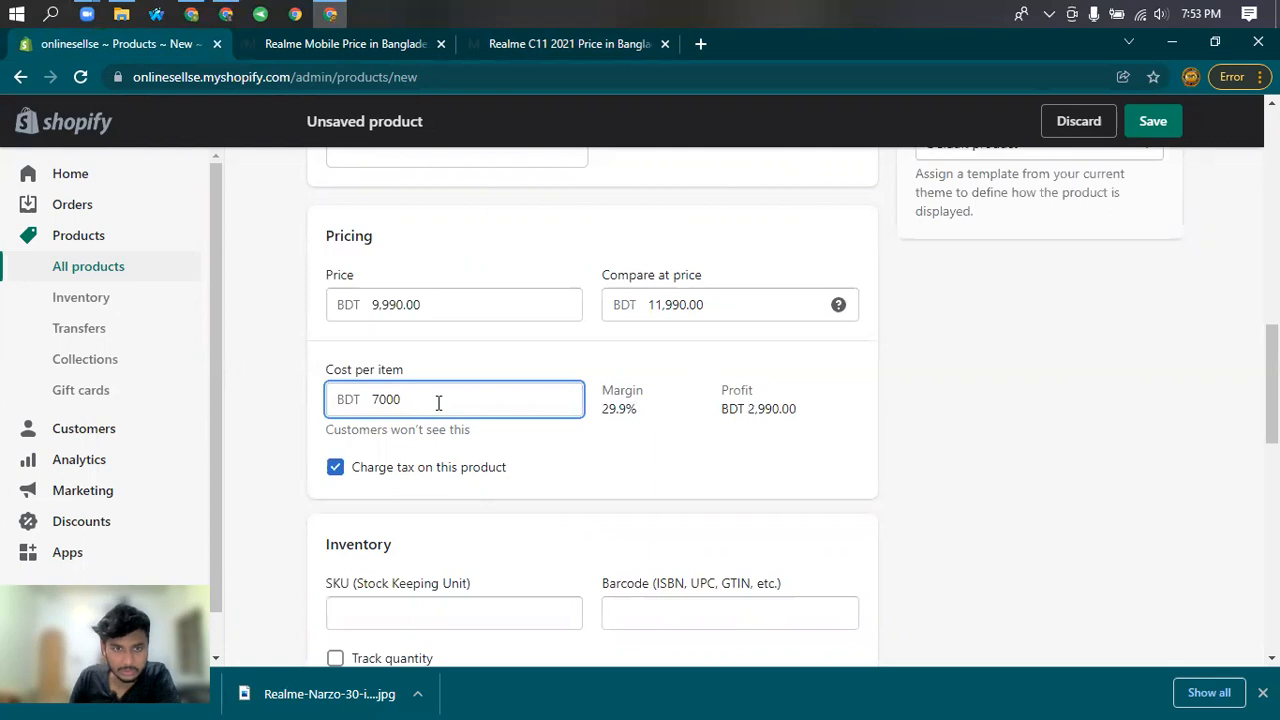
left_click(600, 458)
scroll(772, 330, "down", 1)
left_click_drag(741, 318, 797, 318)
scroll(643, 369, "down", 2)
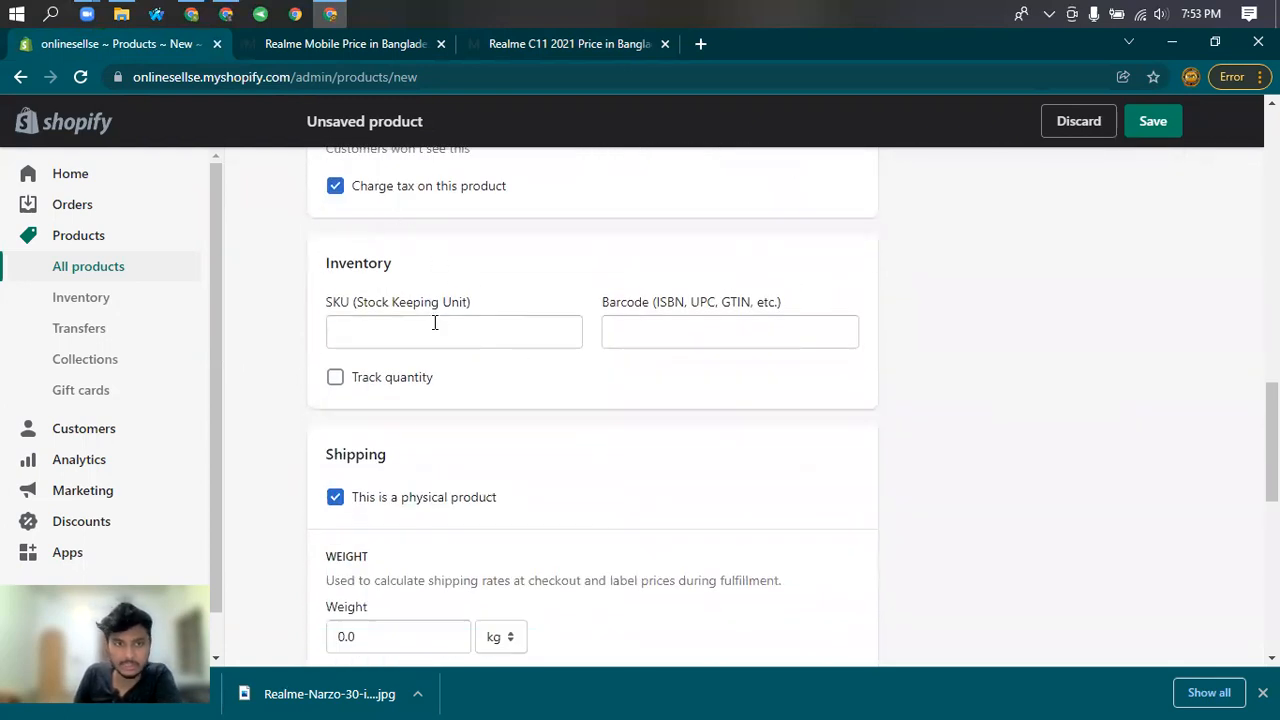
scroll(420, 400, "down", 1)
left_click(337, 285)
left_click(338, 313)
left_click(335, 283)
Mark the Realme C11 2021 as not being a physical product and save the product.
scroll(414, 366, "down", 3)
left_click(367, 356)
left_click(340, 222)
scroll(660, 400, "down", 1)
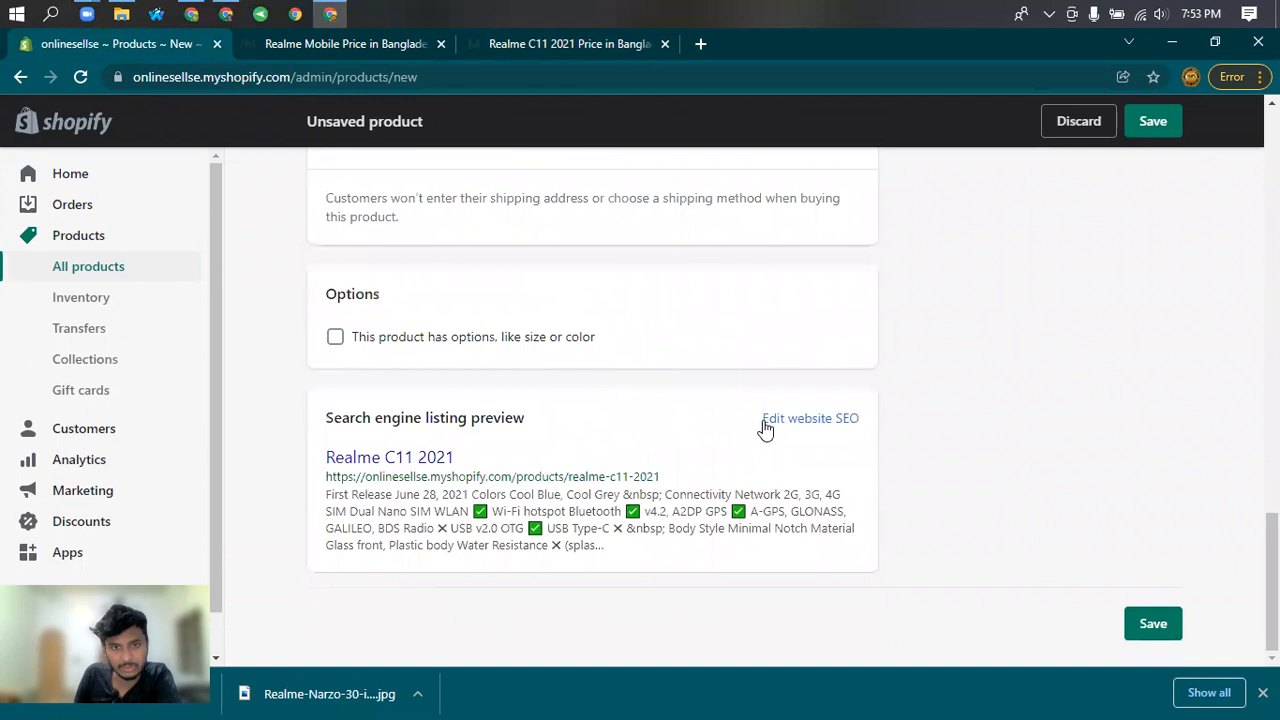
left_click(1168, 620)
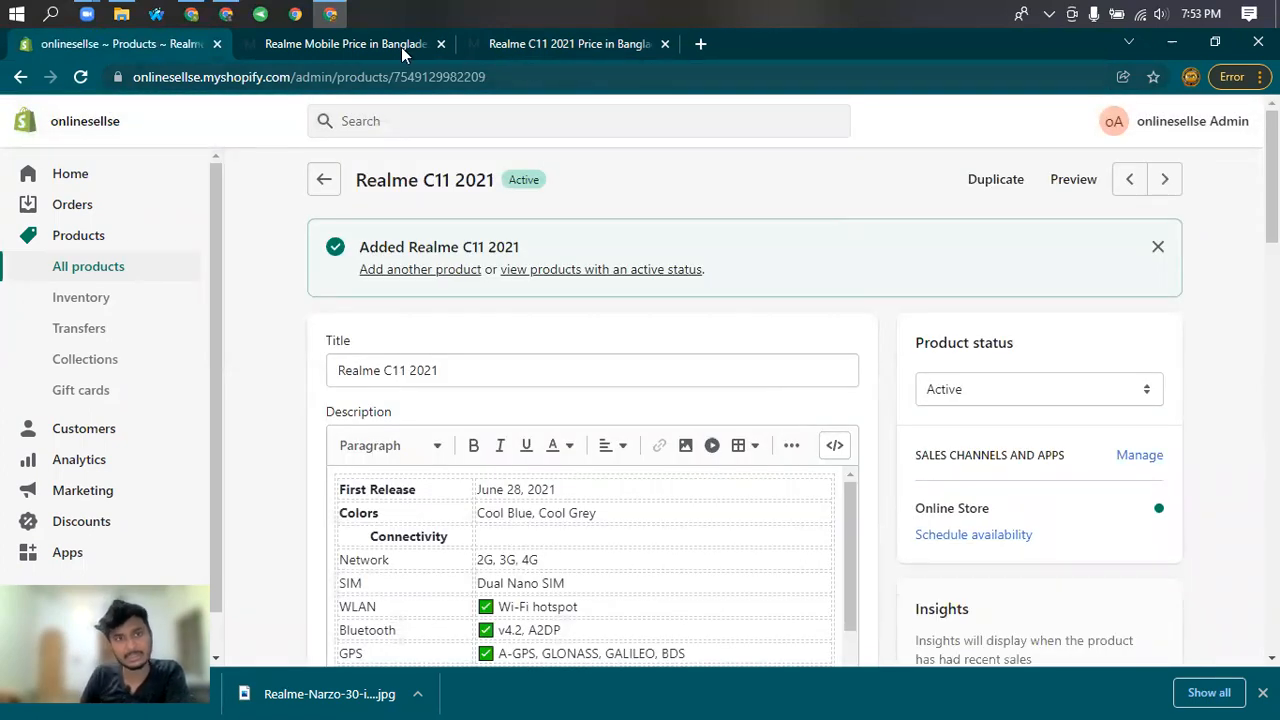
Close the MobileDokan Realme price list and open the online store's storefront in a new tab.
left_click(441, 44)
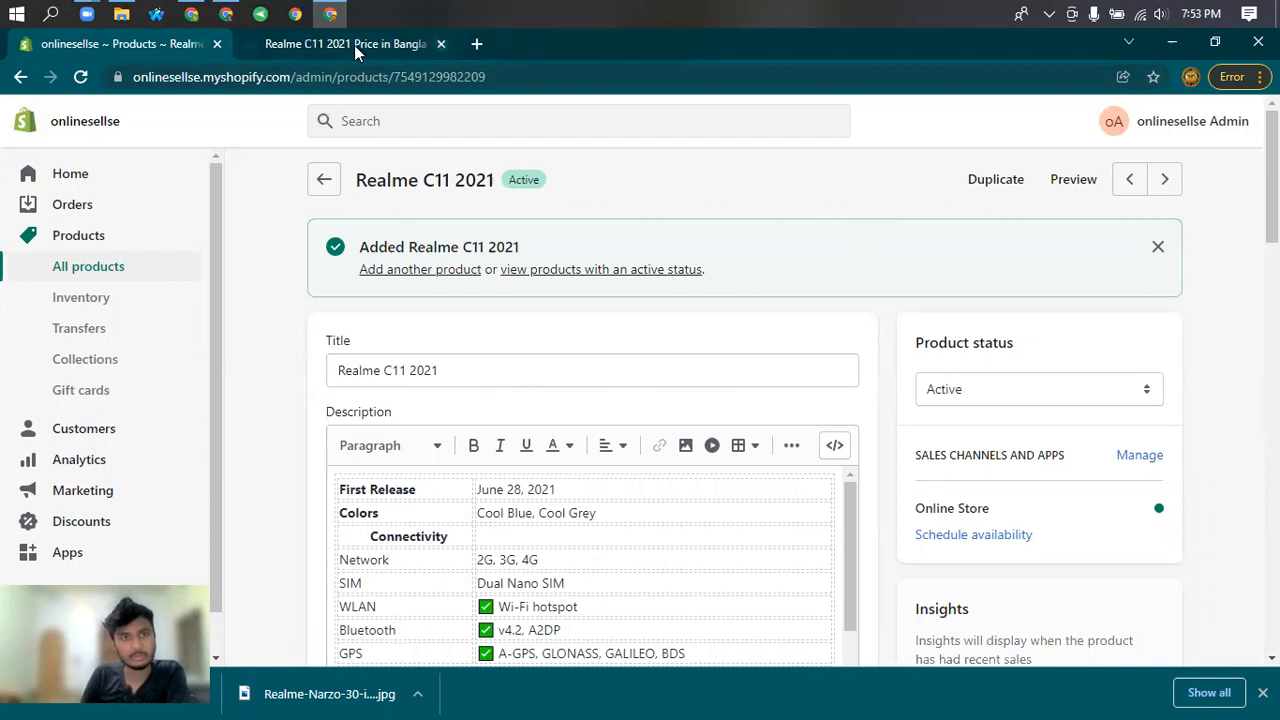
scroll(120, 440, "down", 1)
scroll(744, 420, "down", 1)
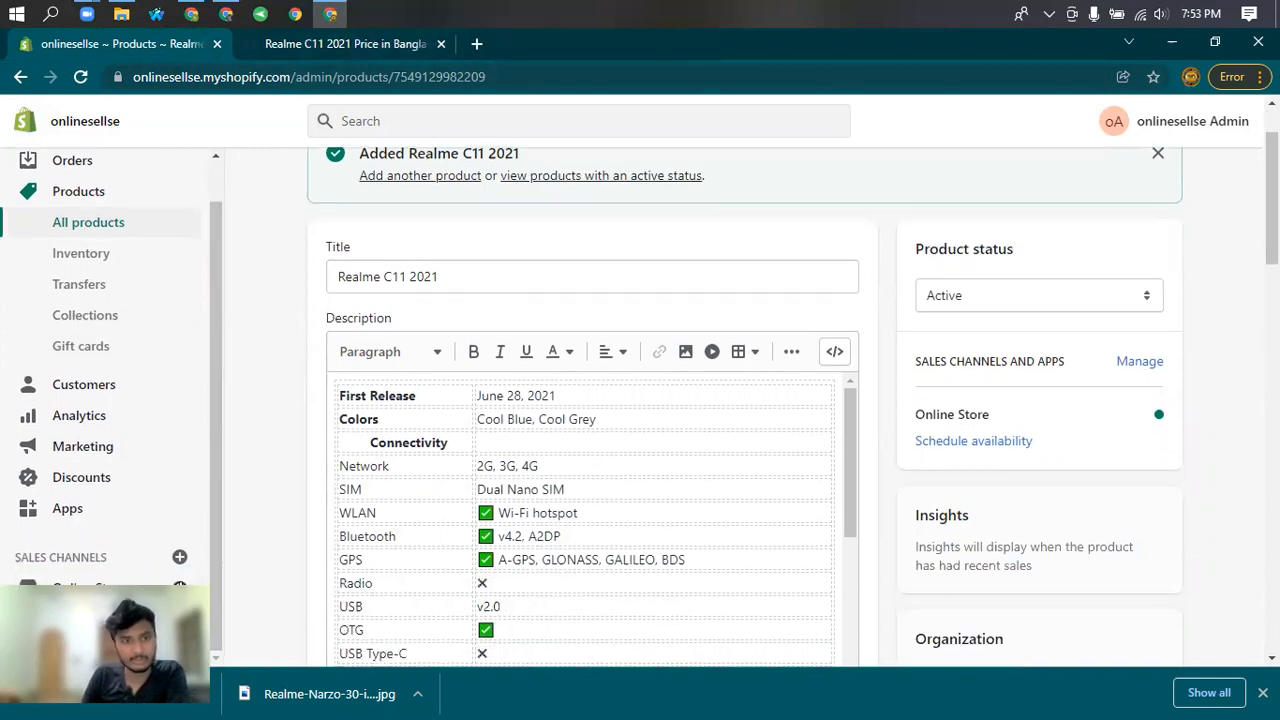
left_click(180, 588)
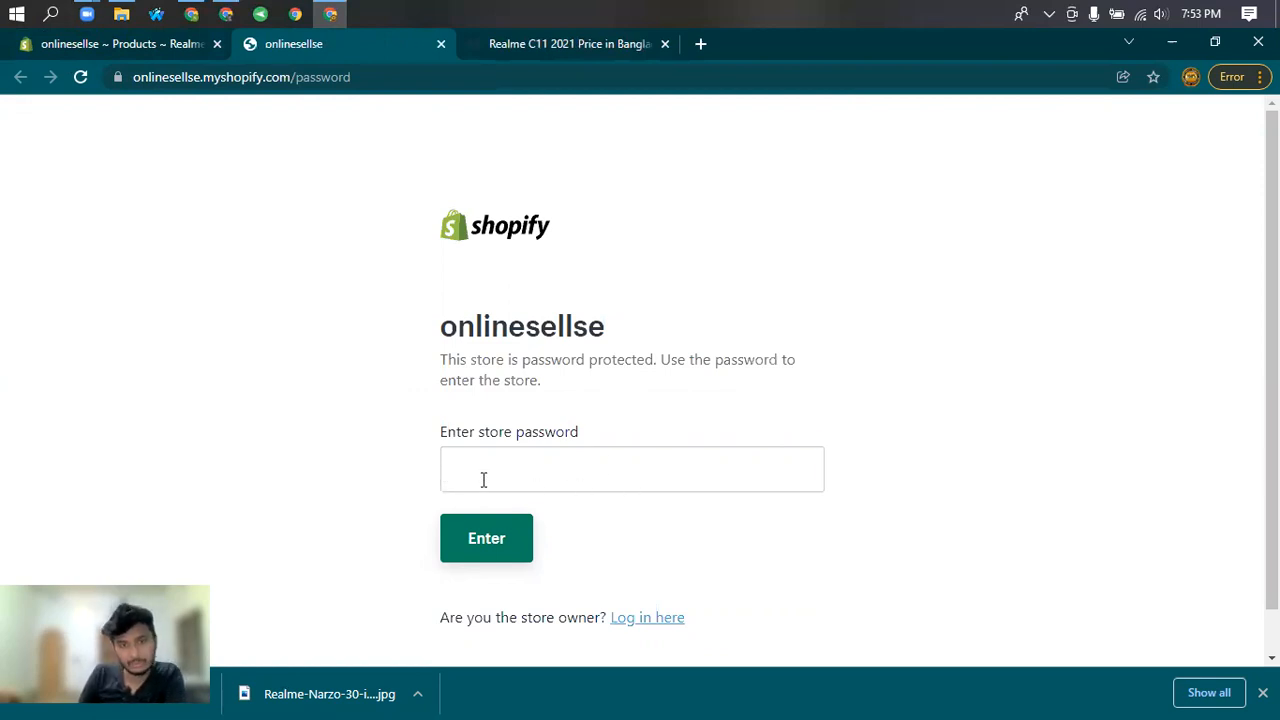
Try to enter the store password on the storefront's password page.
left_click(484, 478)
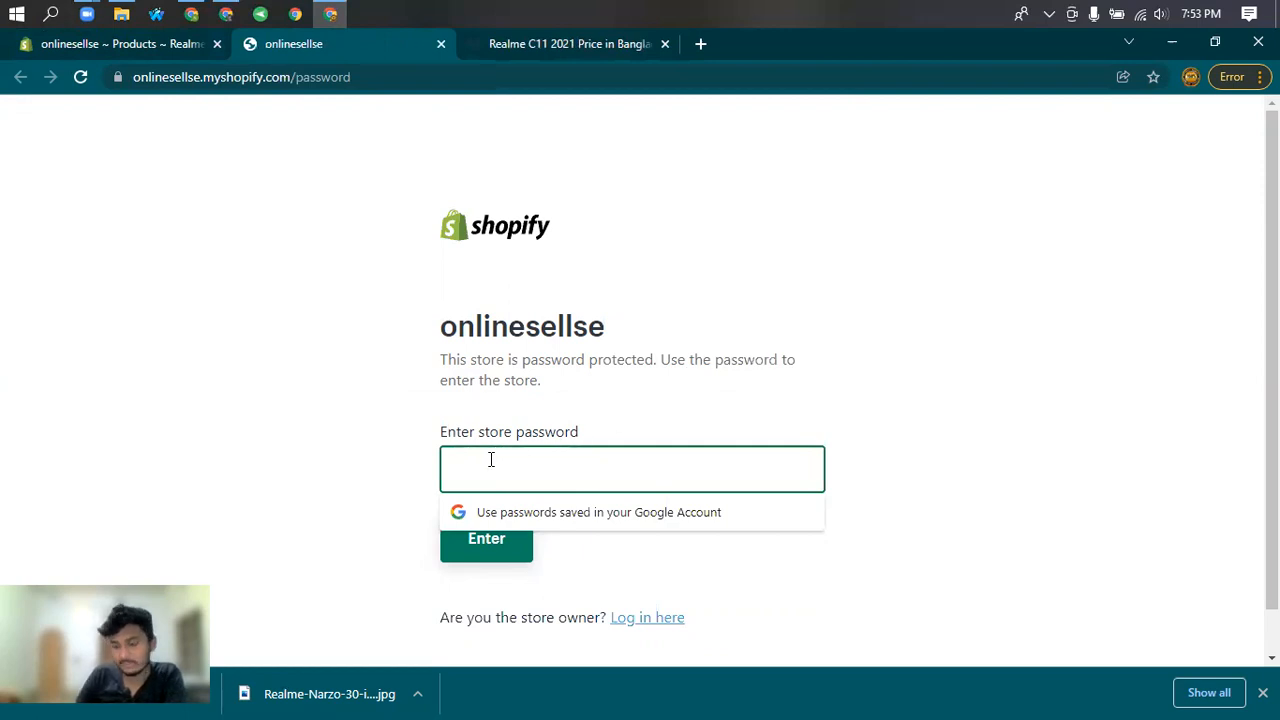
type("a")
key("BackSpace")
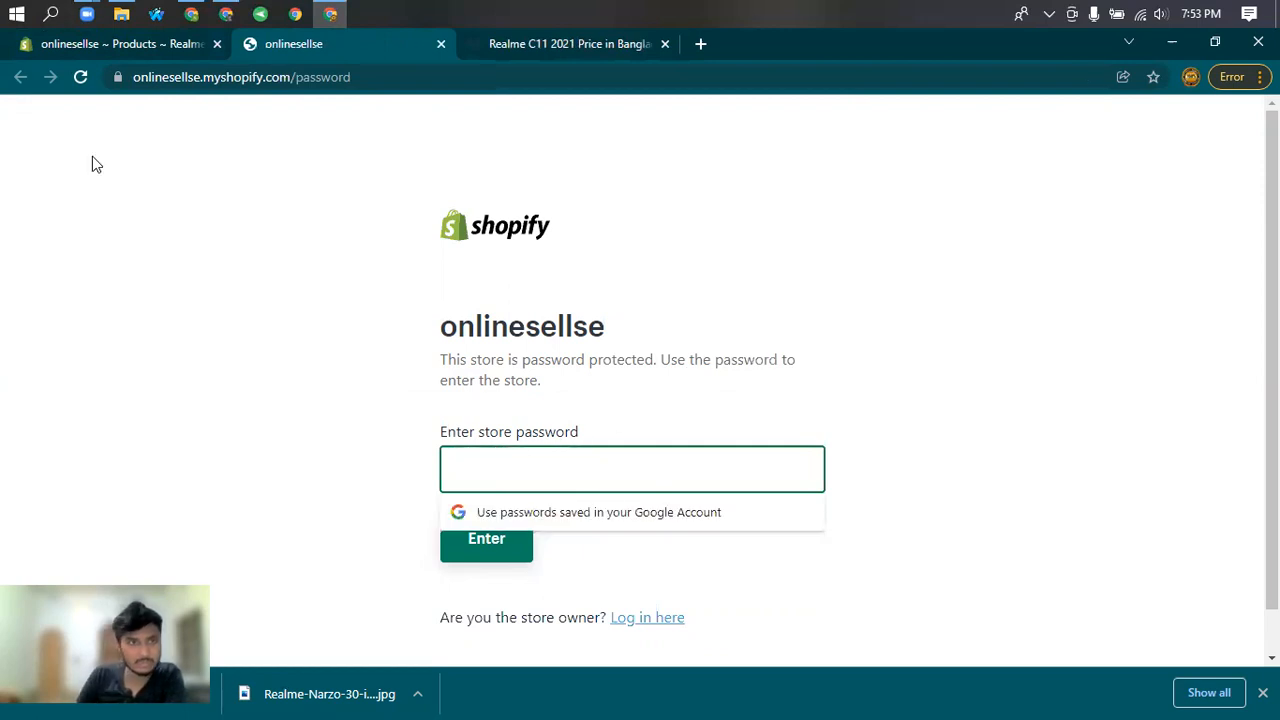
Return to the Shopify admin and open the Online Store preferences, reloading the page.
left_click(134, 43)
scroll(372, 355, "down", 9)
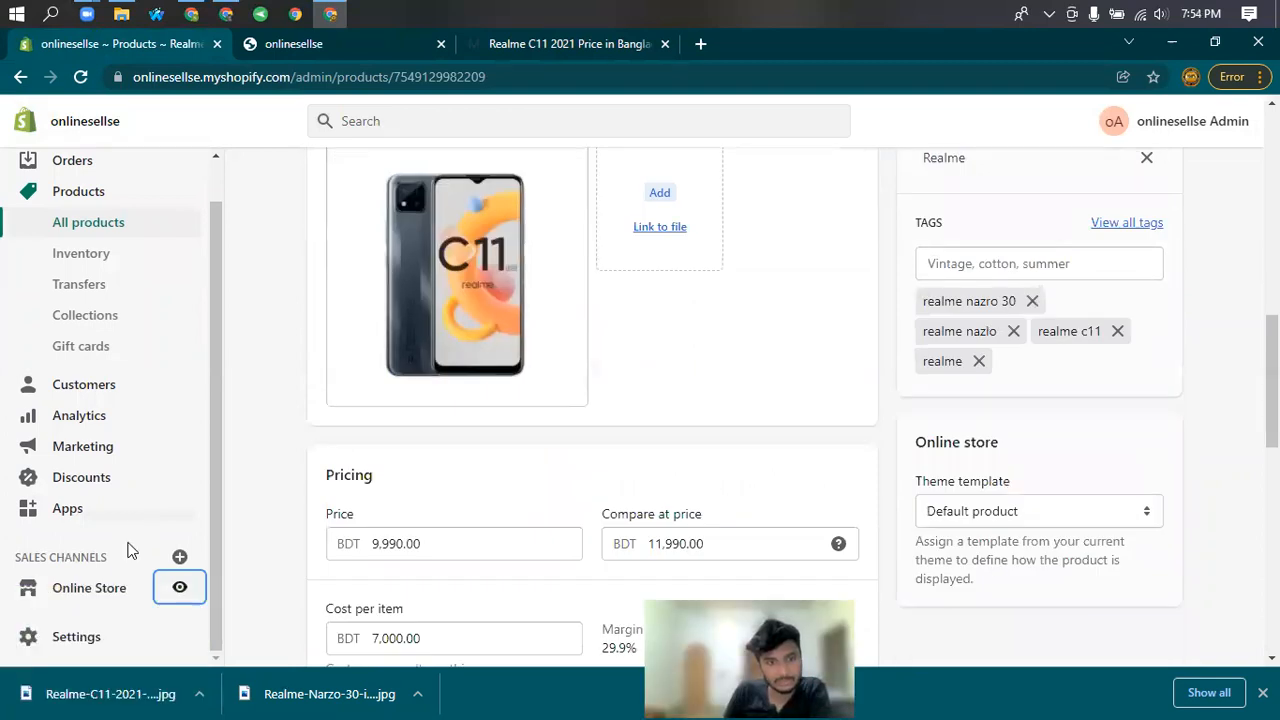
scroll(85, 640, "down", 5)
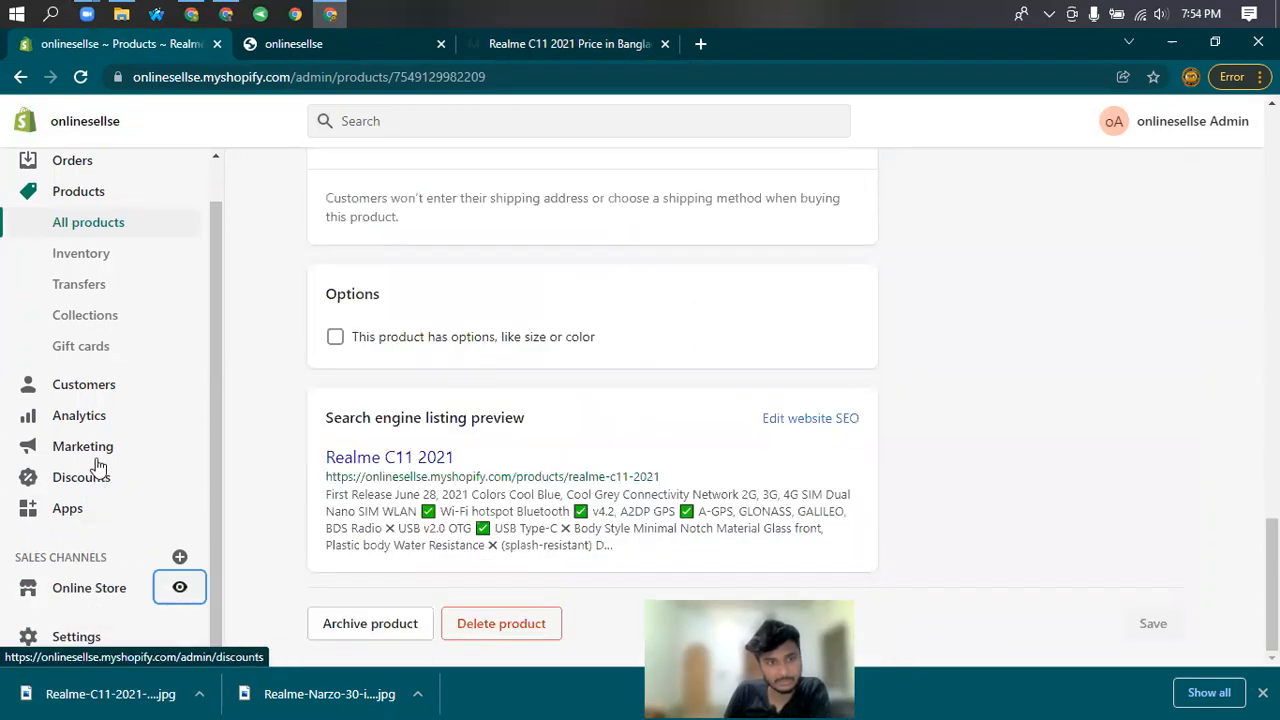
left_click(68, 596)
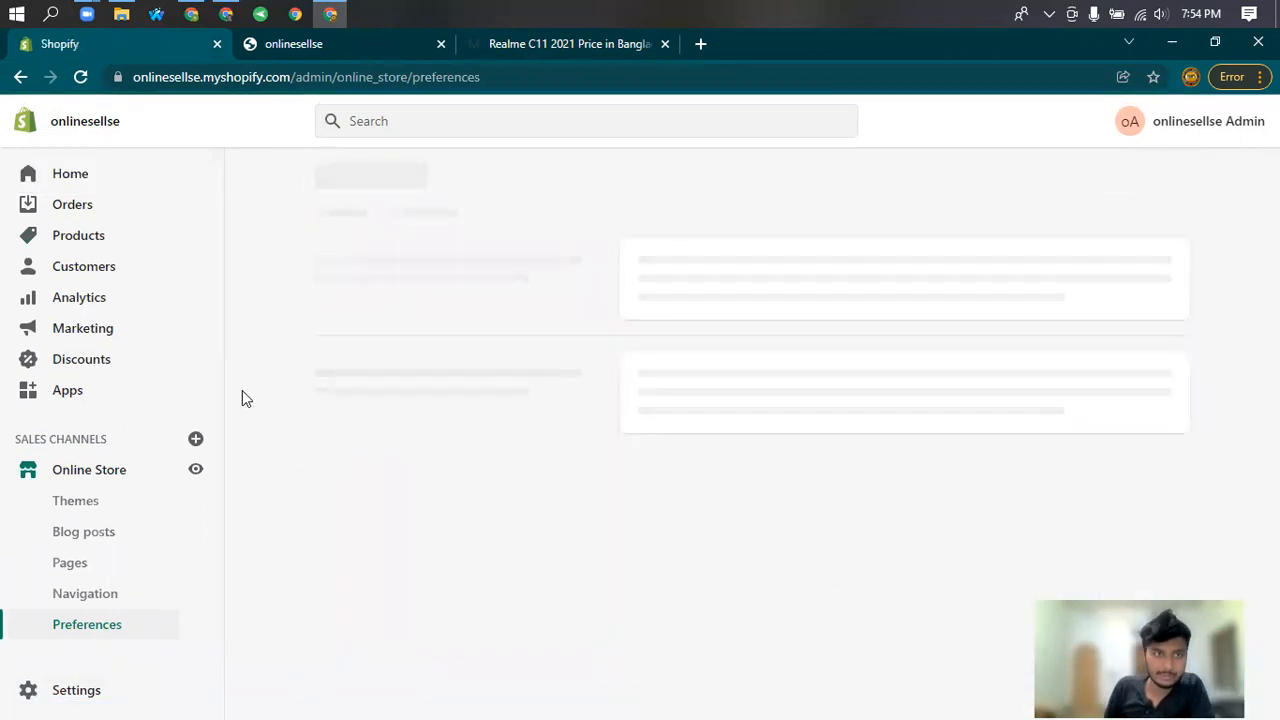
left_click(82, 77)
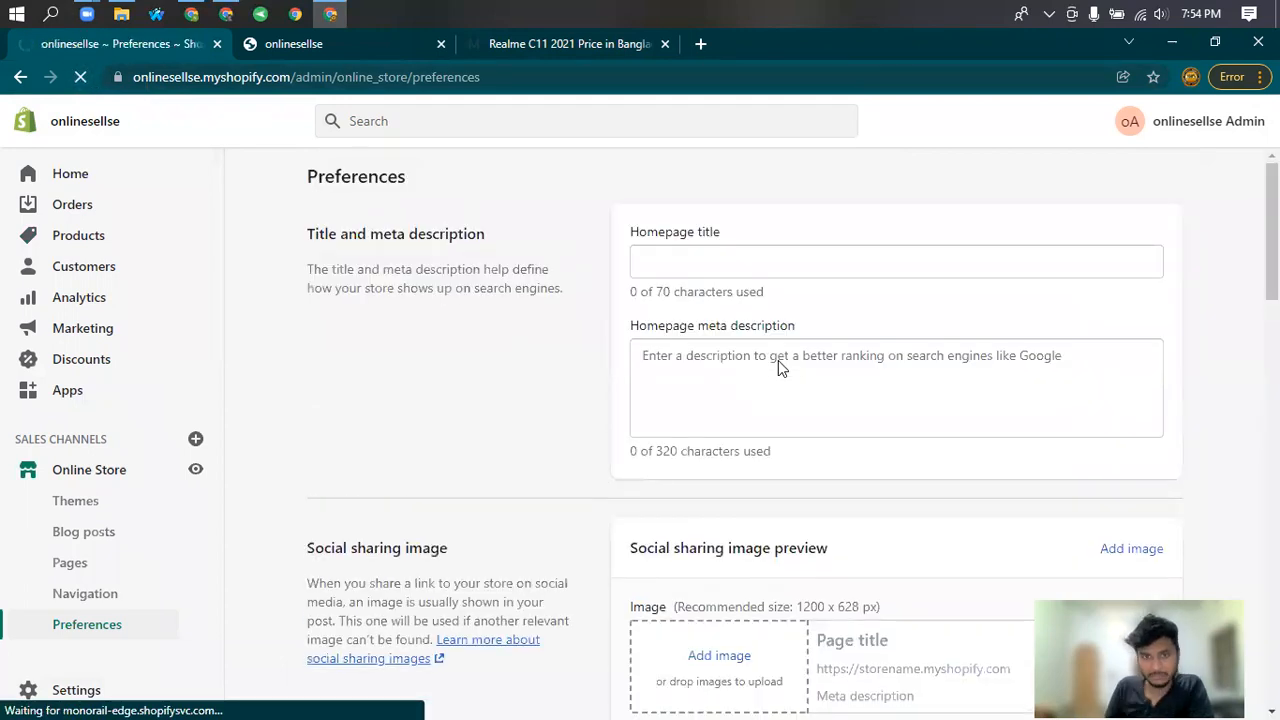
scroll(800, 449, "down", 5)
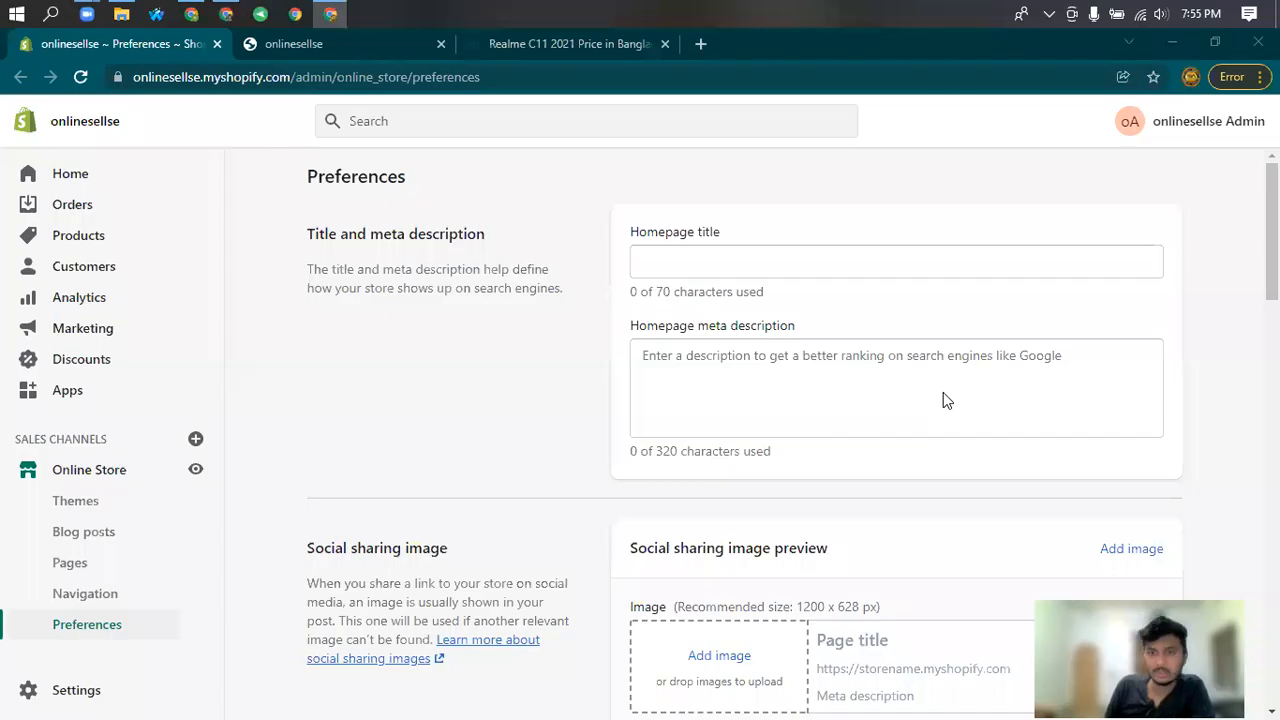
Replace the online store's password with a new one under password protection and save the preferences.
scroll(738, 530, "down", 15)
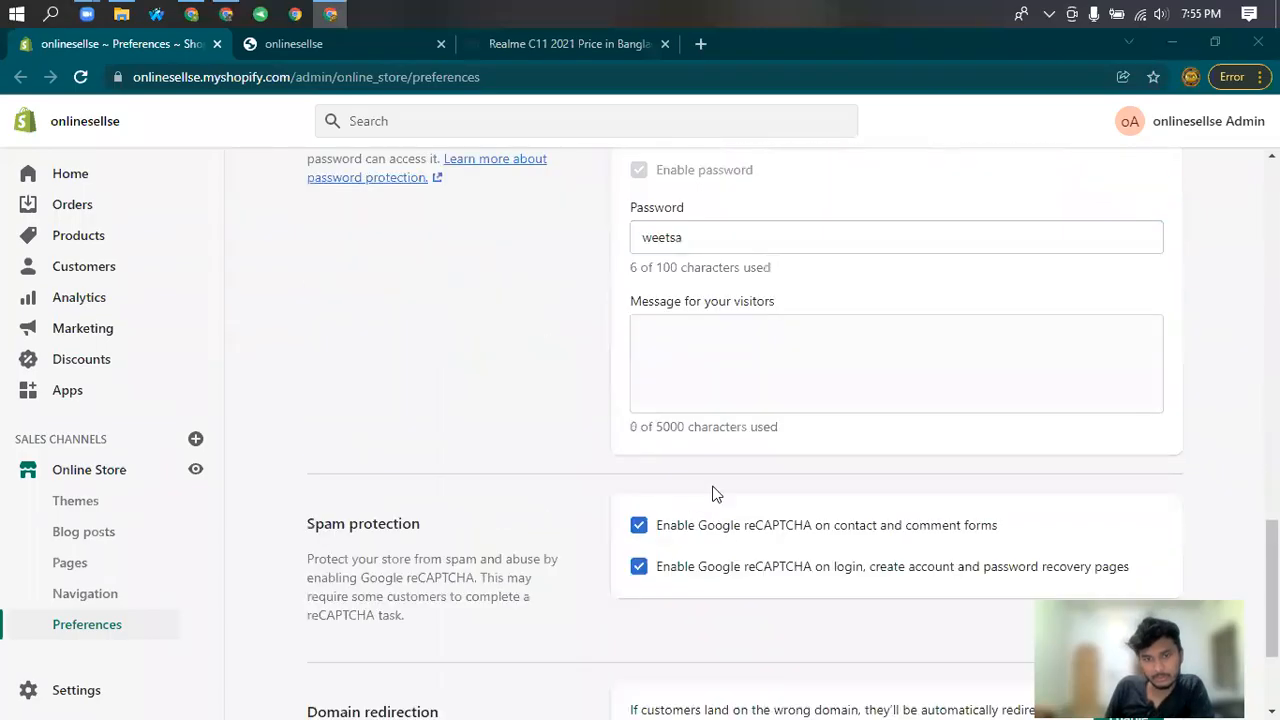
double_click(704, 241)
key("BackSpace")
type("1")
left_click(1163, 121)
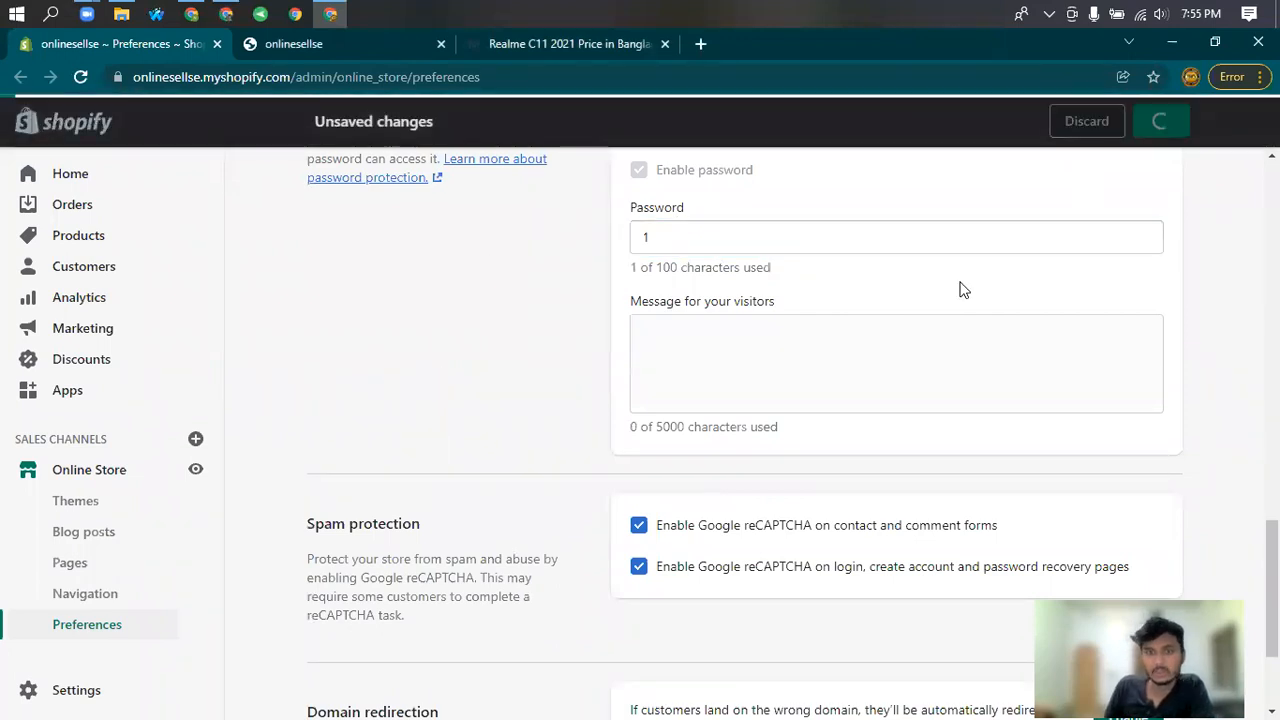
Open the online store's storefront from the admin and close the old password page.
scroll(548, 325, "up", 4)
scroll(548, 325, "up", 10)
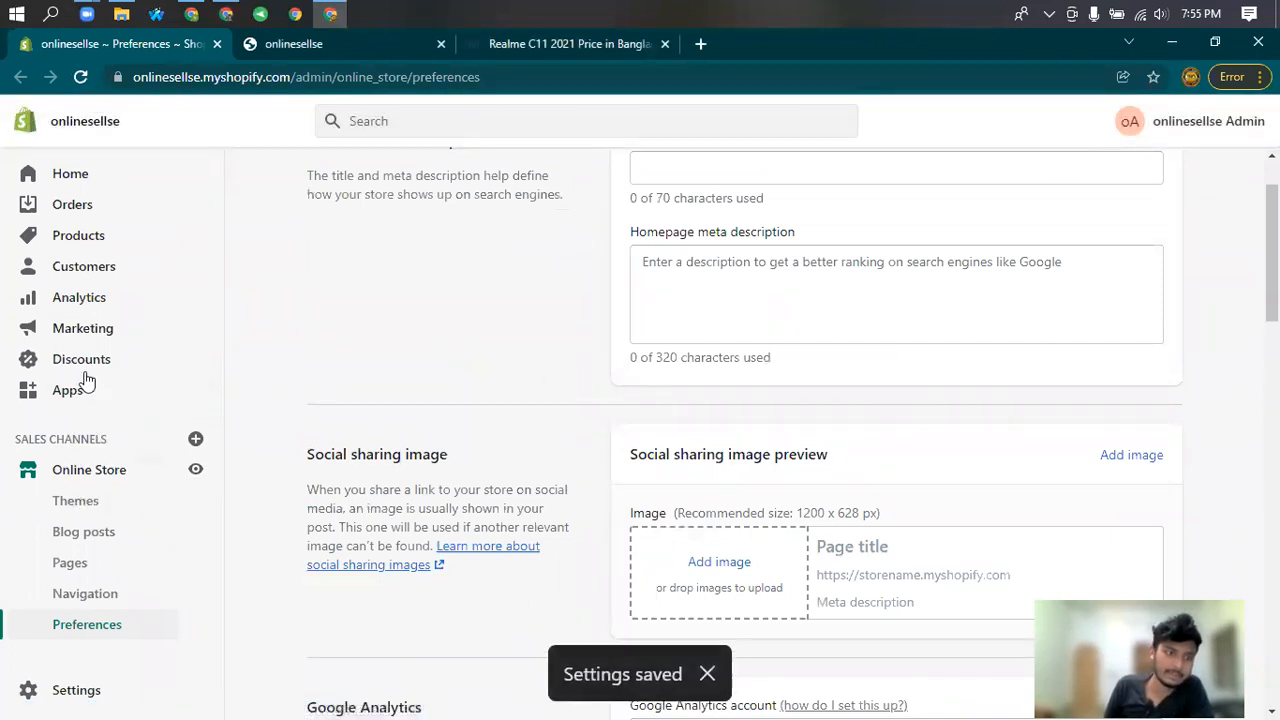
left_click(194, 469)
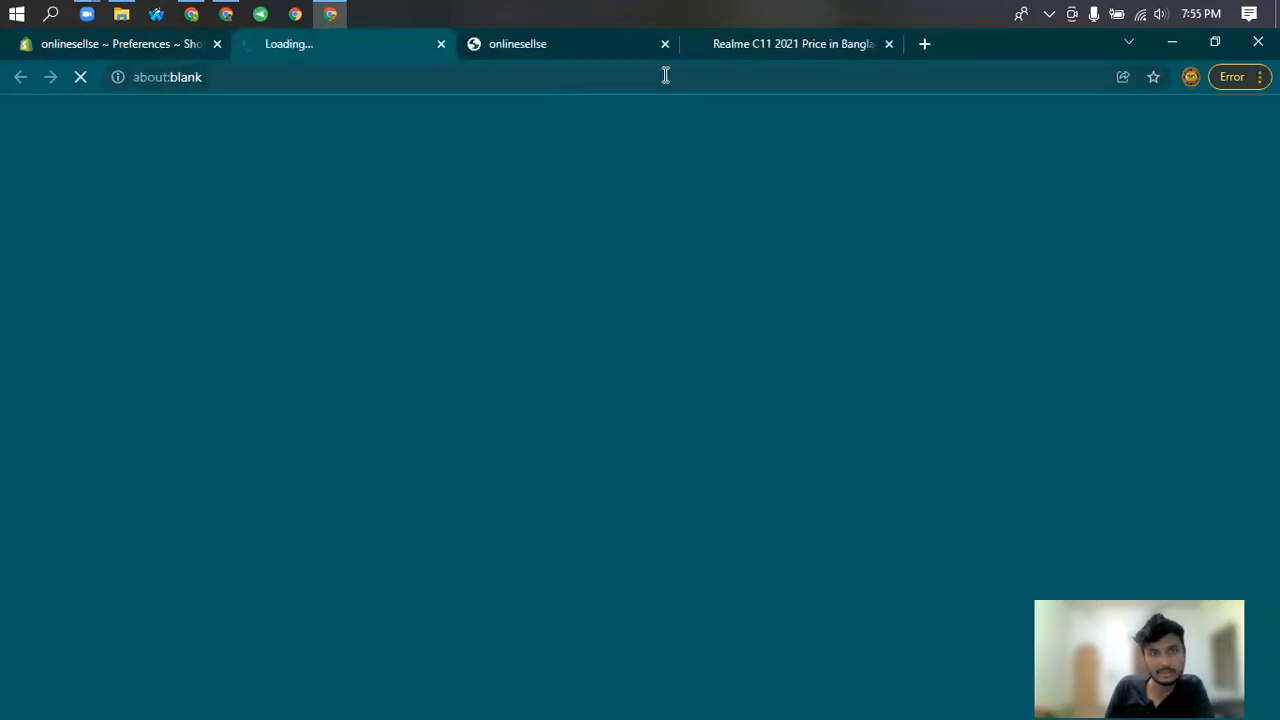
left_click(664, 45)
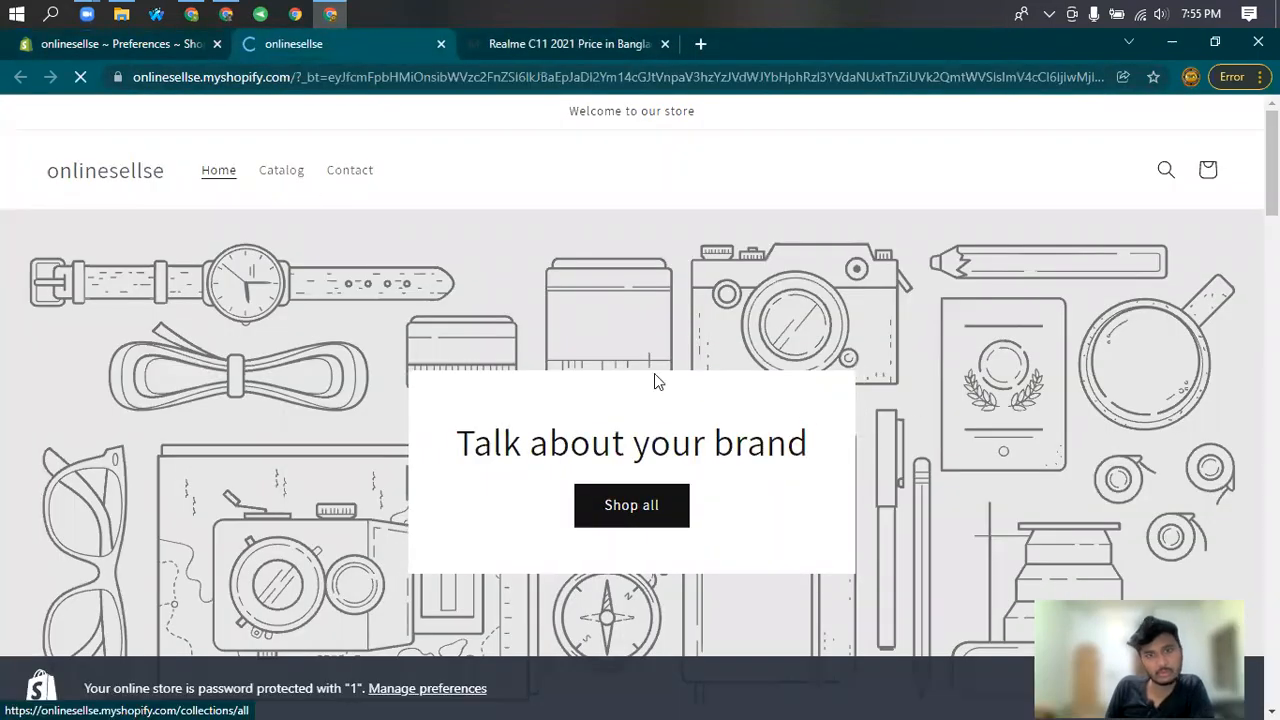
Open the storefront's catalog and look through all listed products, including the Realme C11 2021, and their prices.
scroll(368, 207, "down", 1)
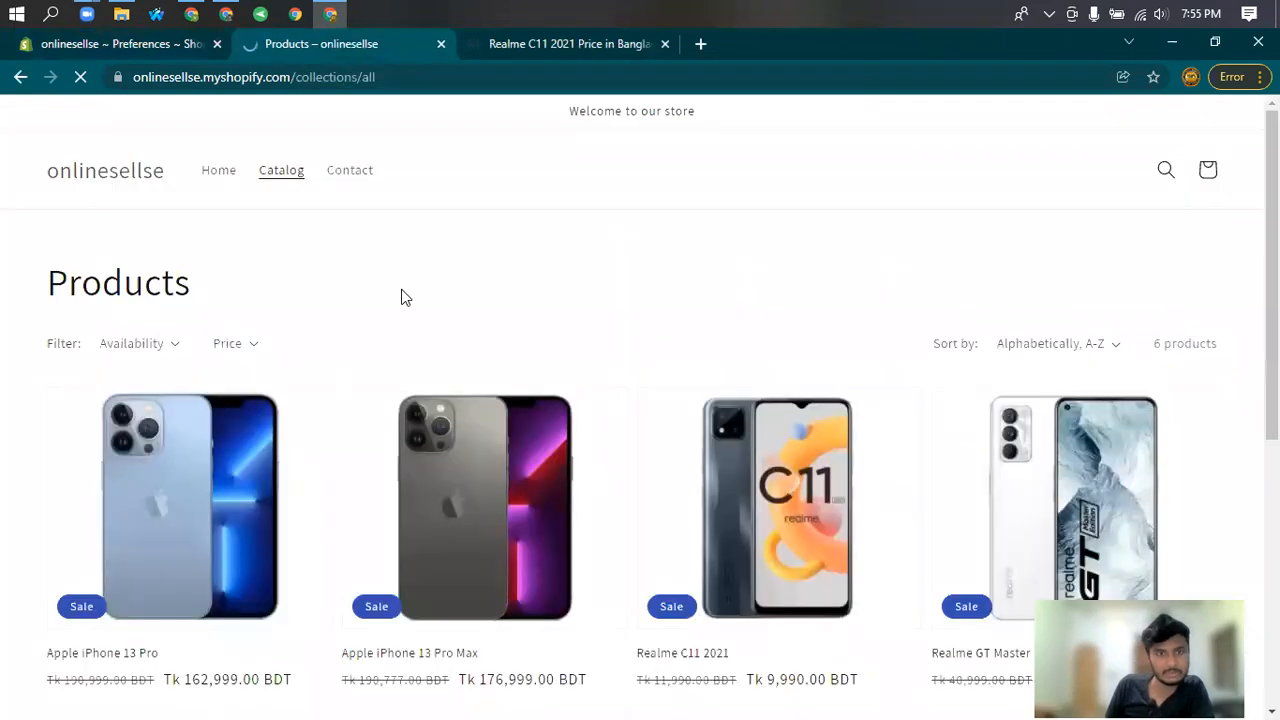
scroll(605, 390, "down", 5)
scroll(126, 314, "up", 3)
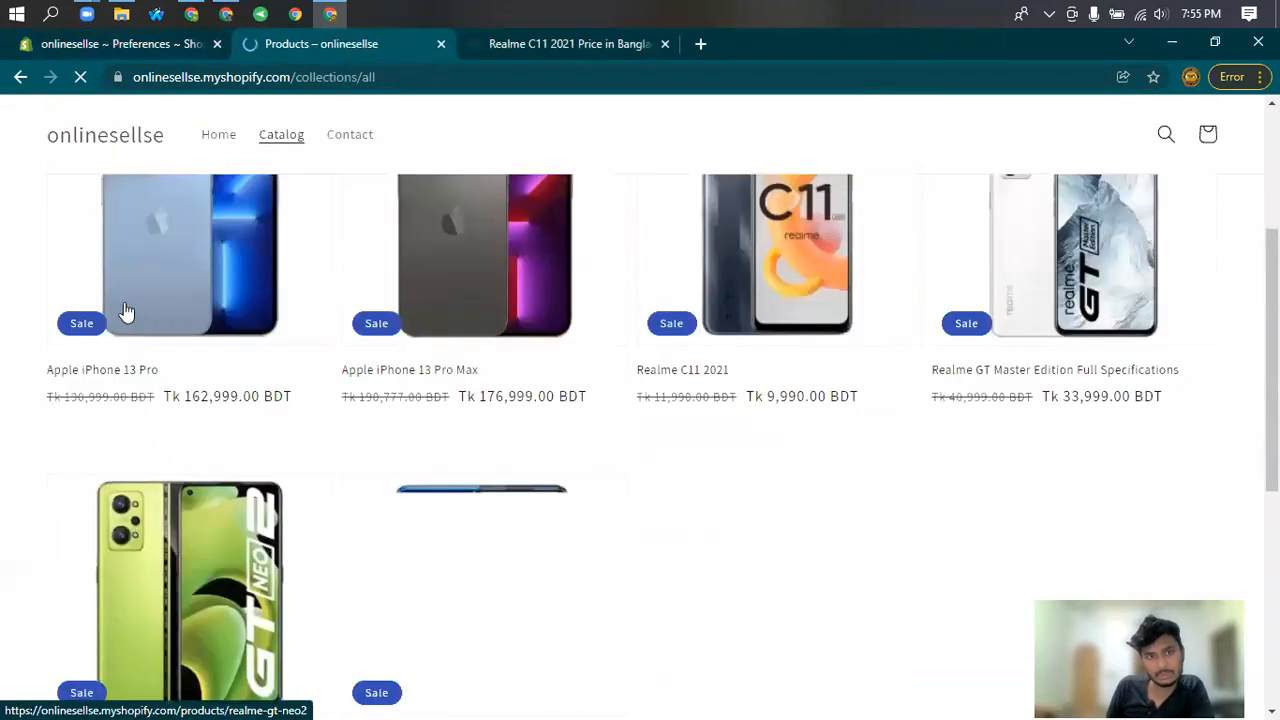
scroll(831, 417, "down", 5)
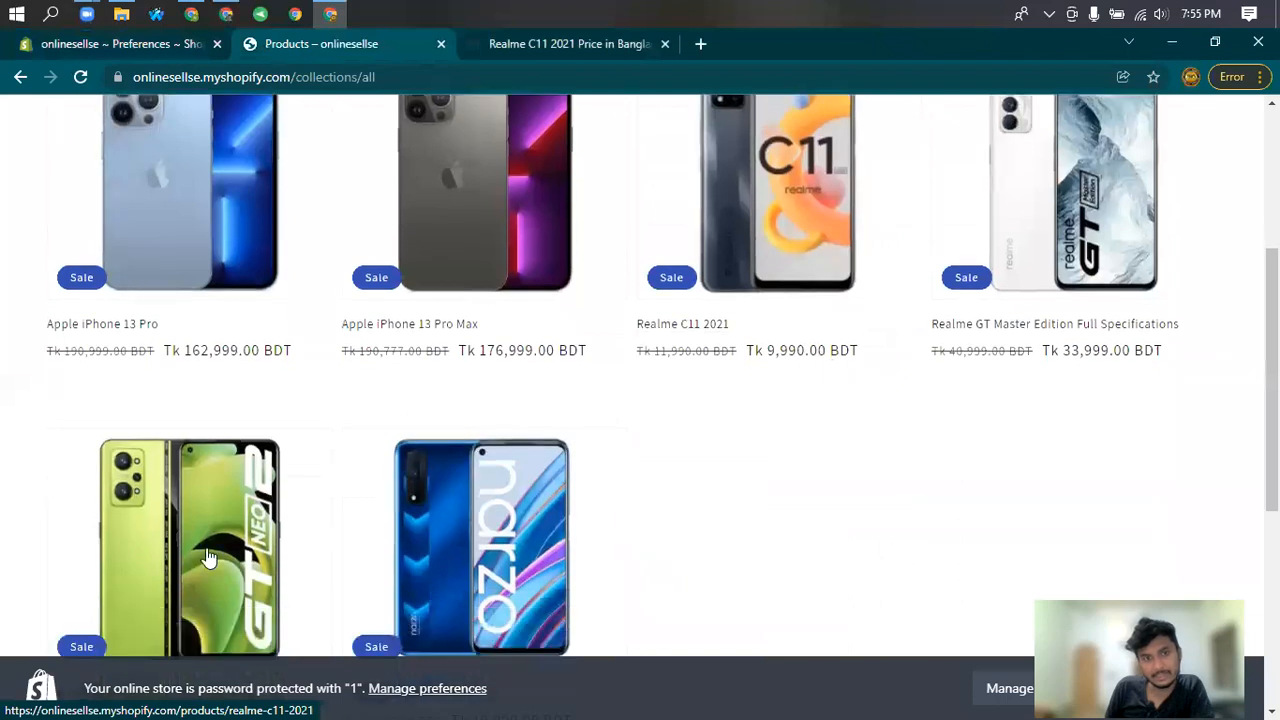
scroll(731, 575, "down", 2)
scroll(691, 528, "up", 3)
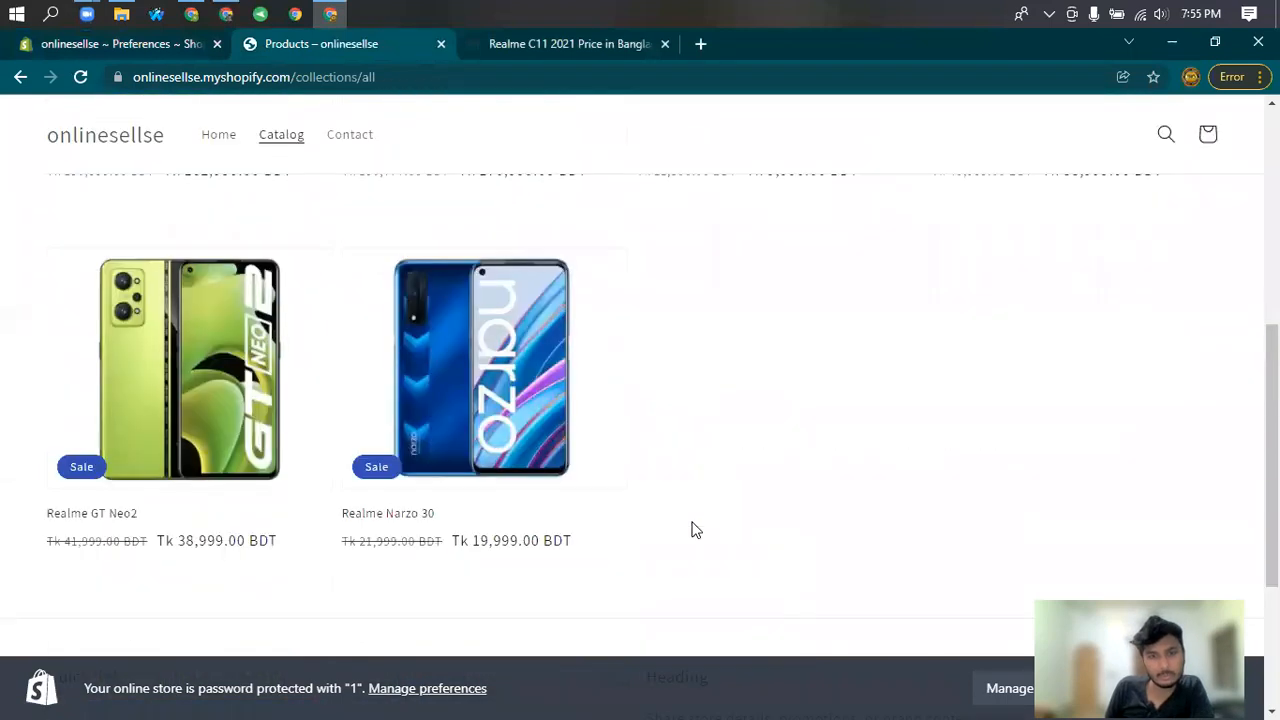
scroll(660, 527, "down", 3)
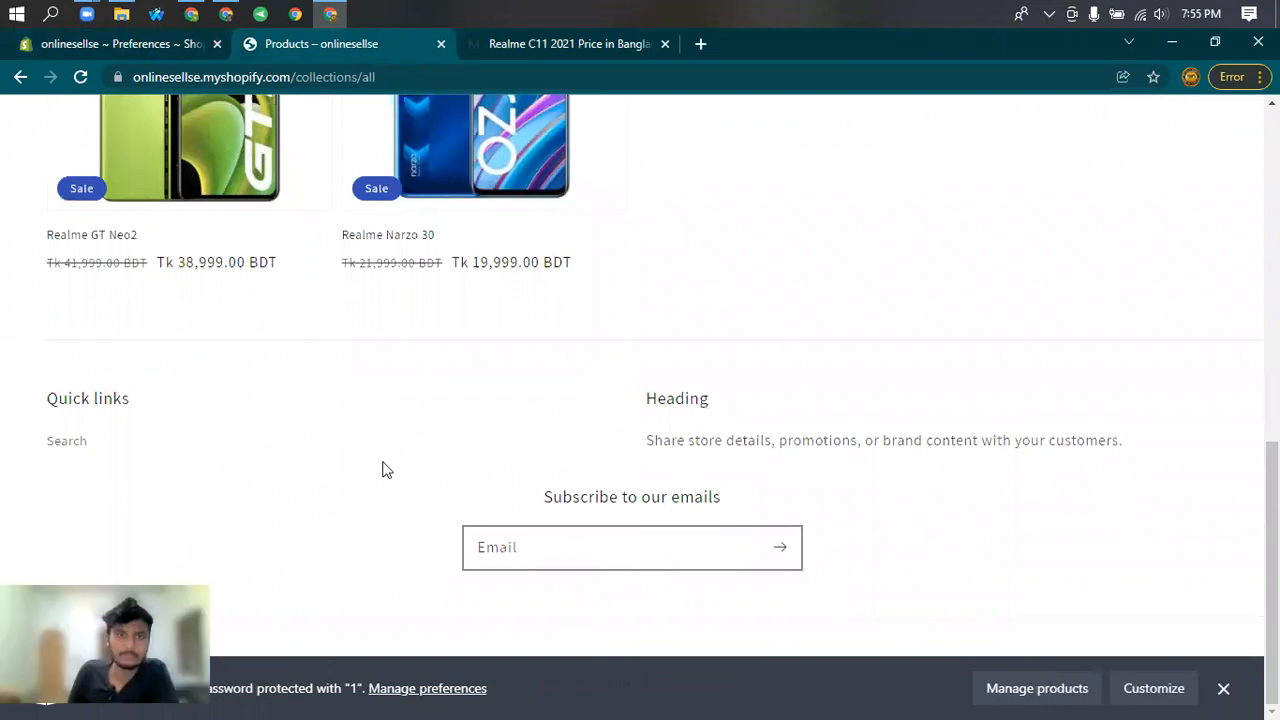
scroll(225, 135, "up", 10)
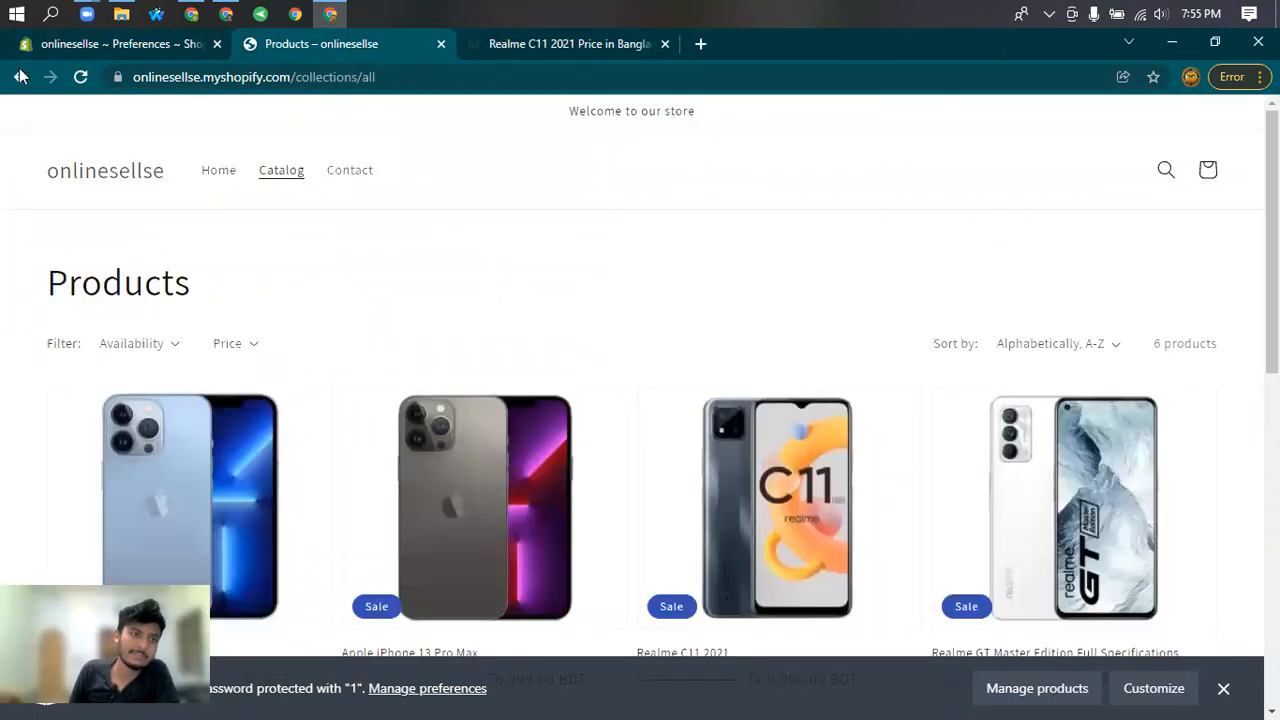
Return to the Shopify admin and open the list of all products to review them.
left_click(110, 44)
scroll(500, 400, "down", 6)
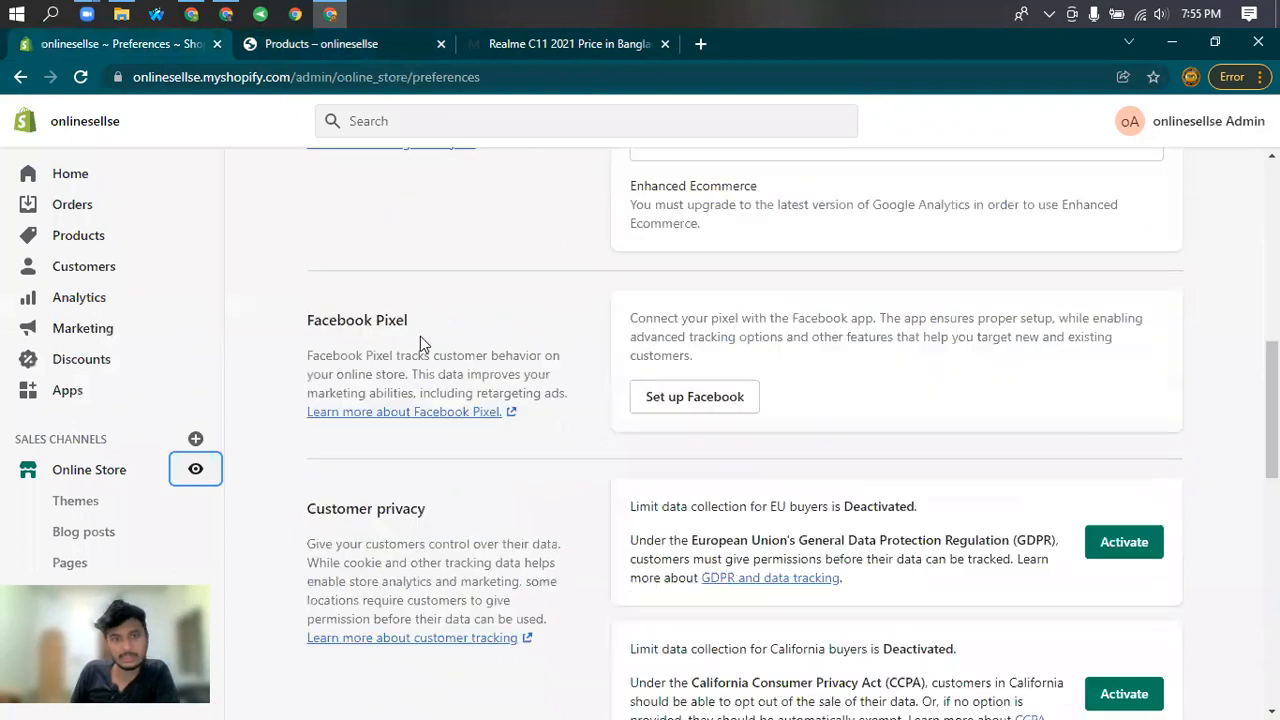
scroll(420, 343, "up", 6)
scroll(135, 325, "up", 2)
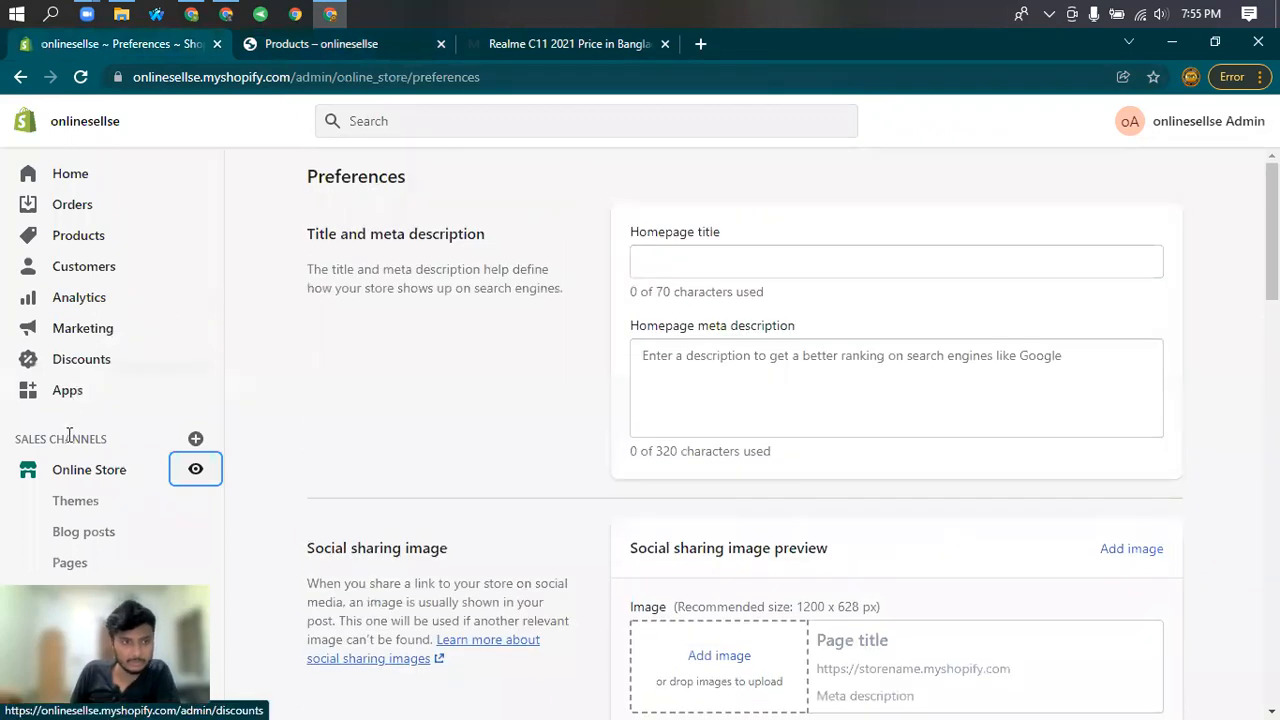
left_click(74, 501)
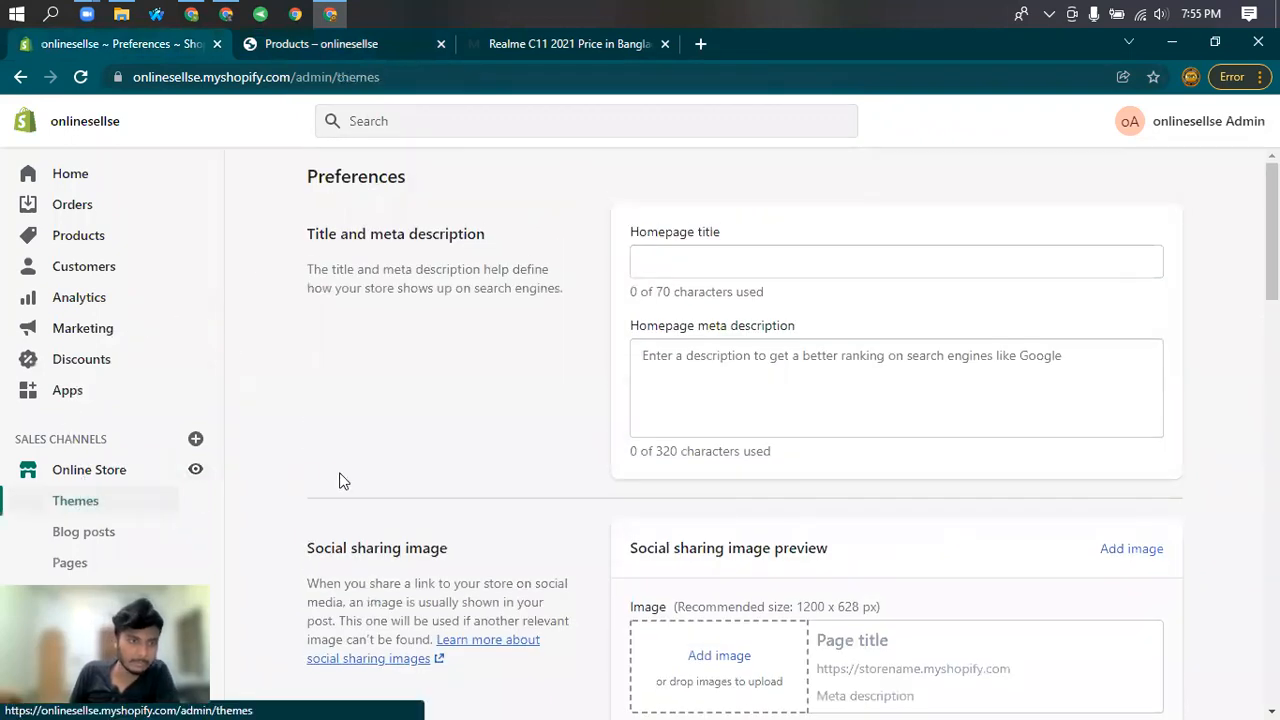
left_click(76, 235)
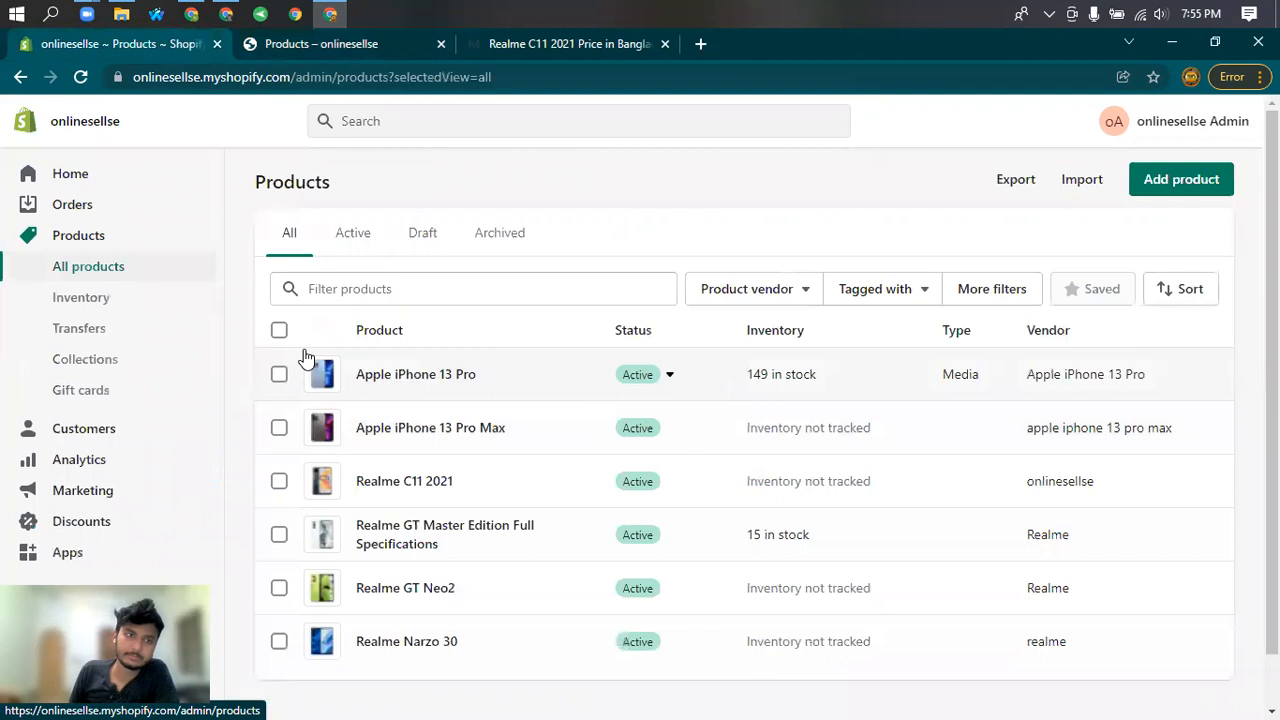
scroll(578, 286, "down", 1)
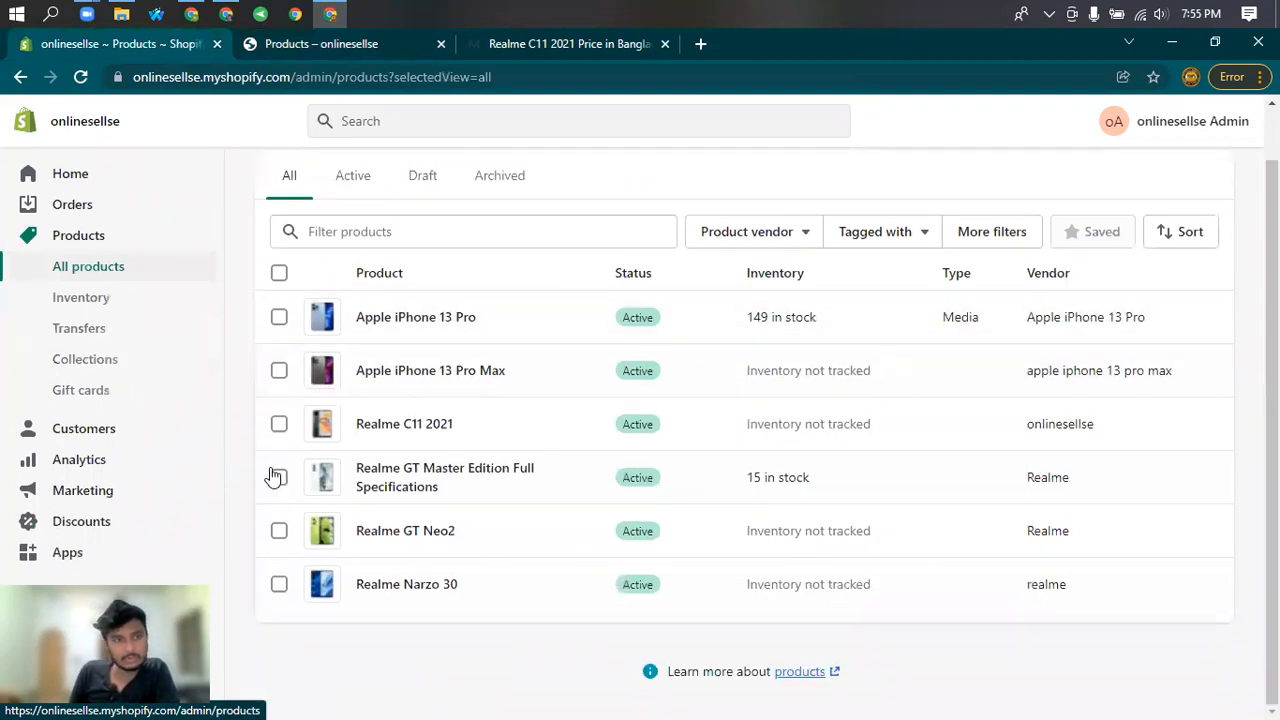
Open the Collections page, reload it, and look through the phone brand collections.
left_click(72, 366)
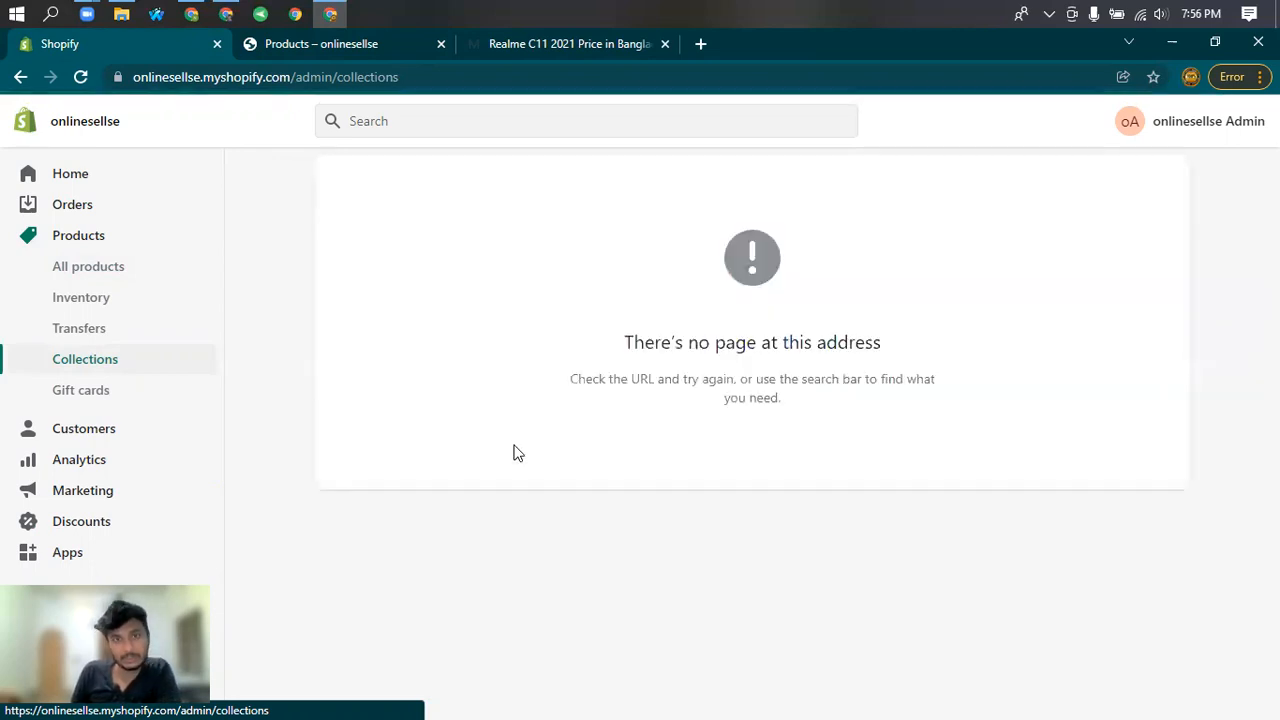
left_click(80, 77)
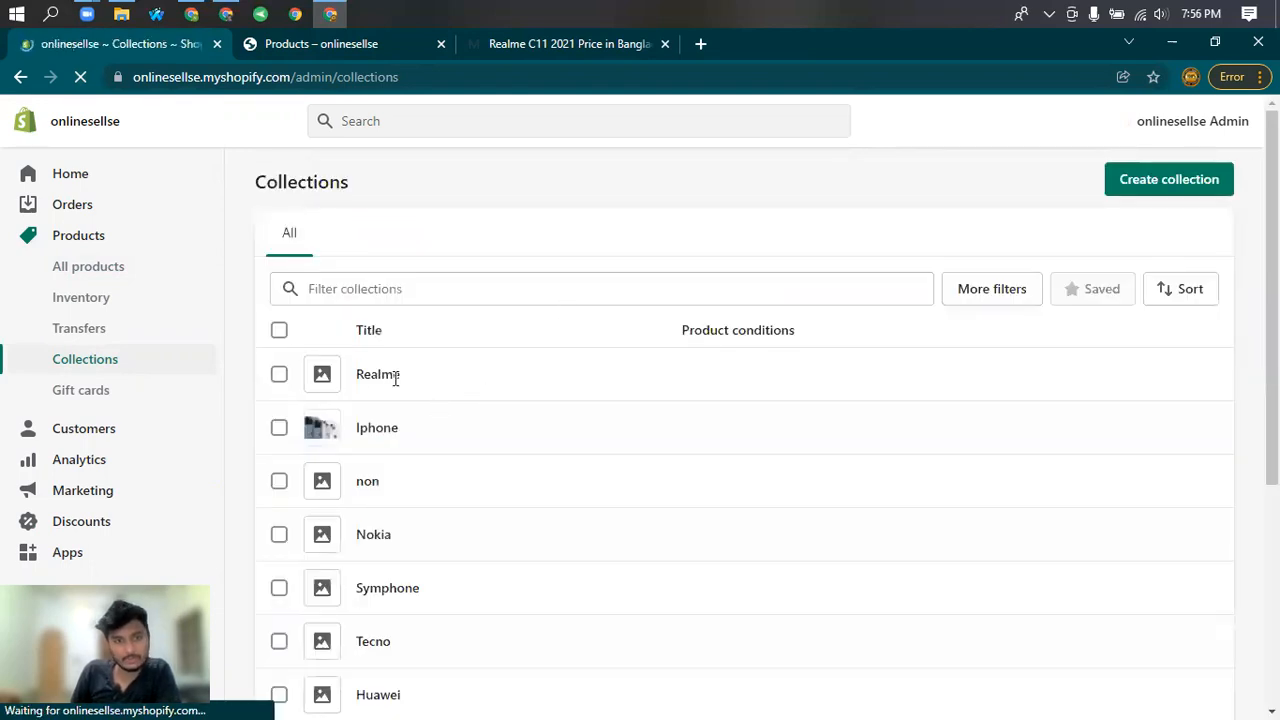
scroll(314, 392, "down", 1)
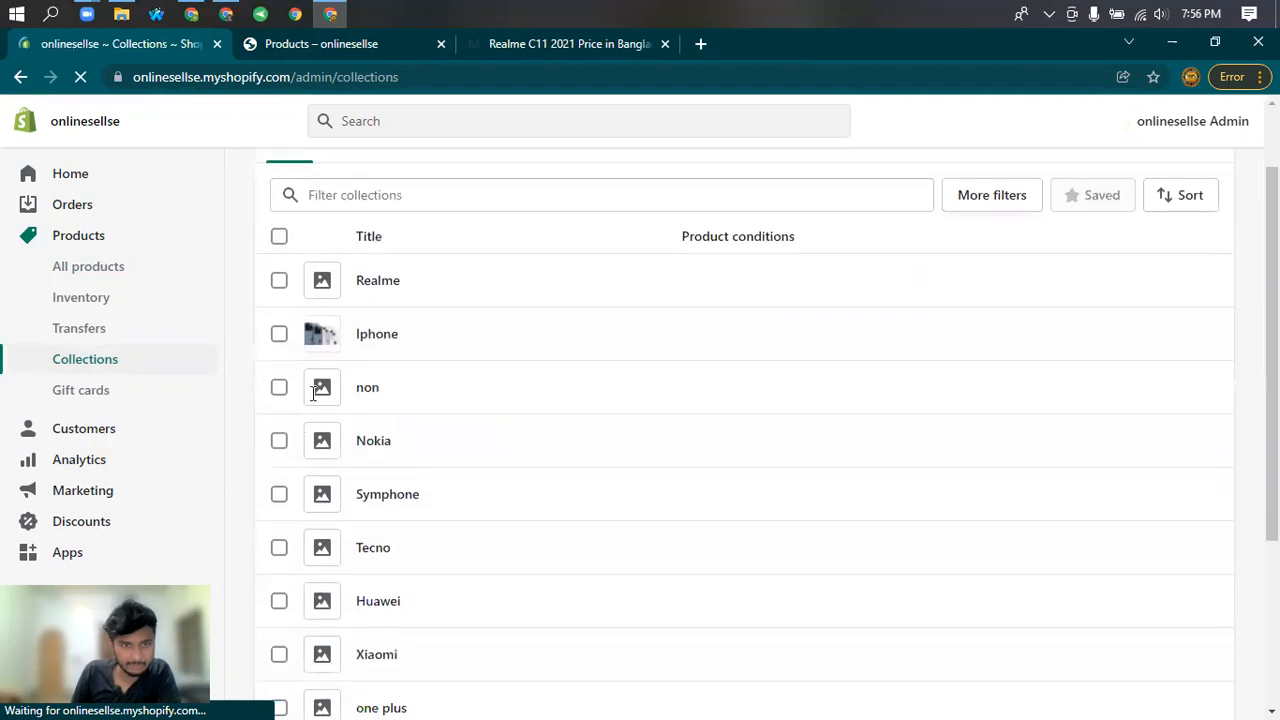
scroll(443, 520, "down", 3)
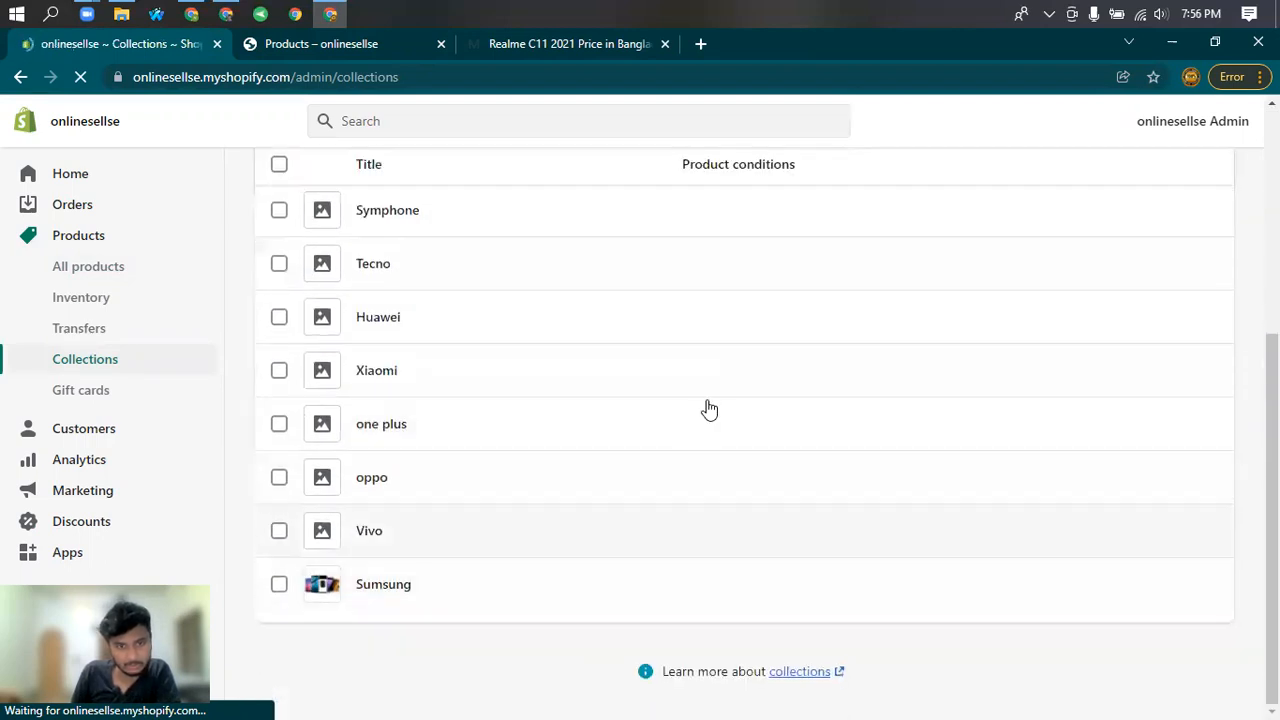
Switch to the MobileDokan site and open its list of Samsung phones.
left_click(572, 40)
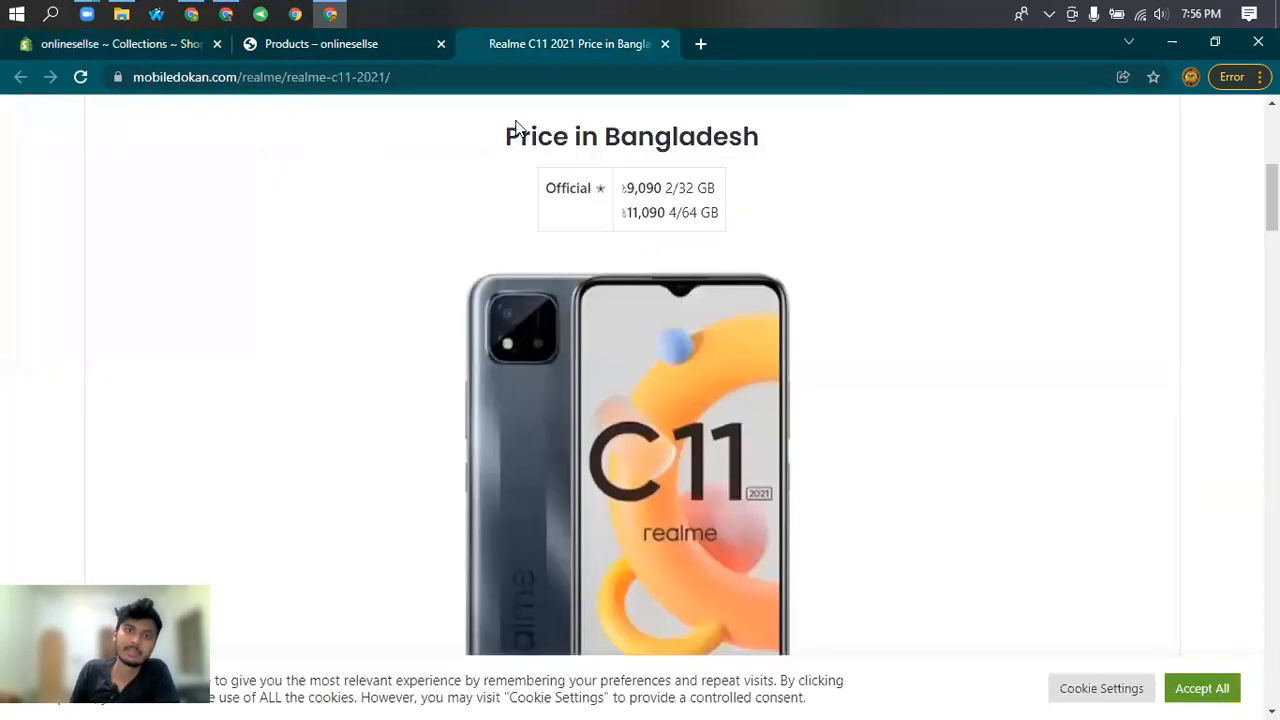
scroll(510, 147, "up", 5)
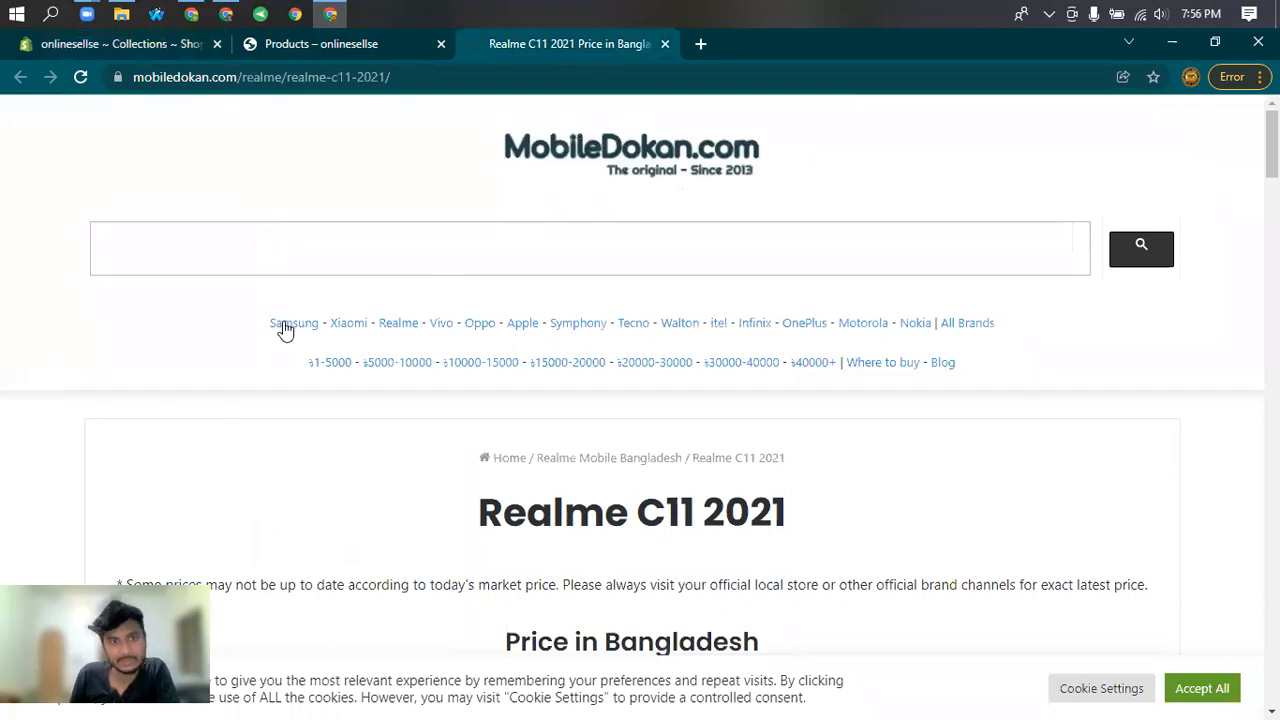
left_click(342, 325)
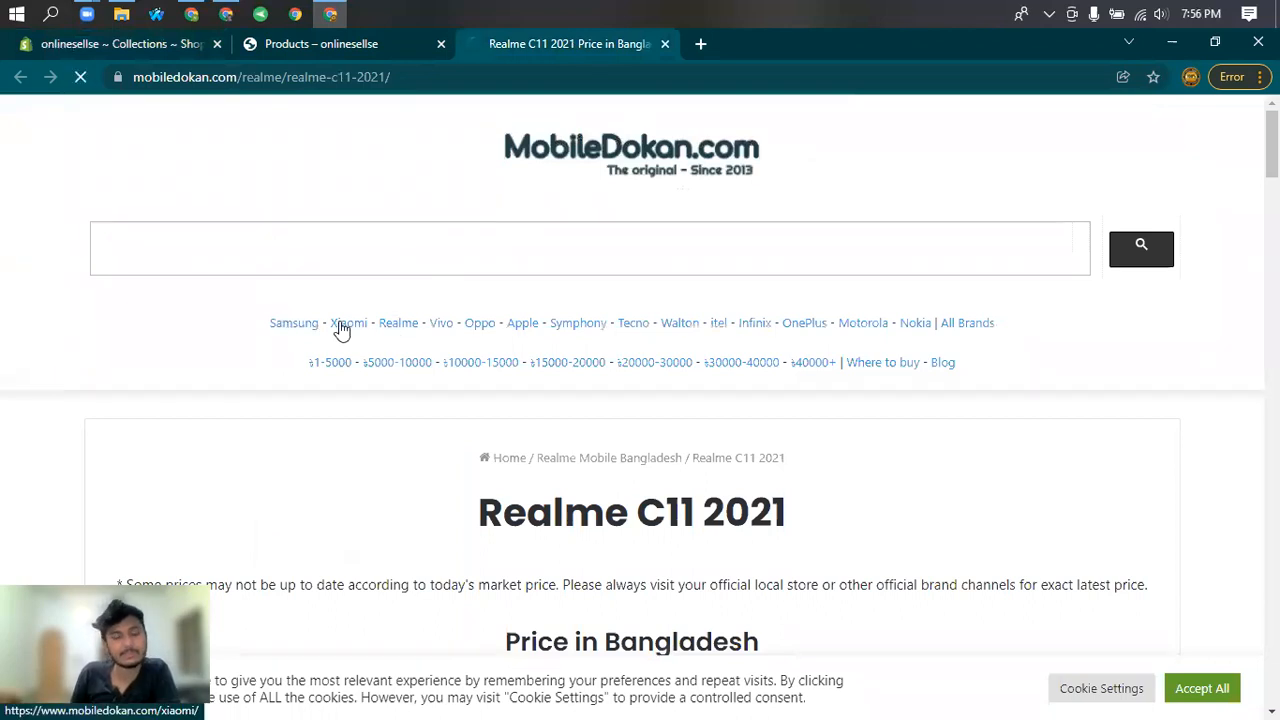
Look over the storefront's product catalog once more and close that page.
left_click(328, 45)
scroll(463, 262, "down", 8)
scroll(467, 261, "up", 6)
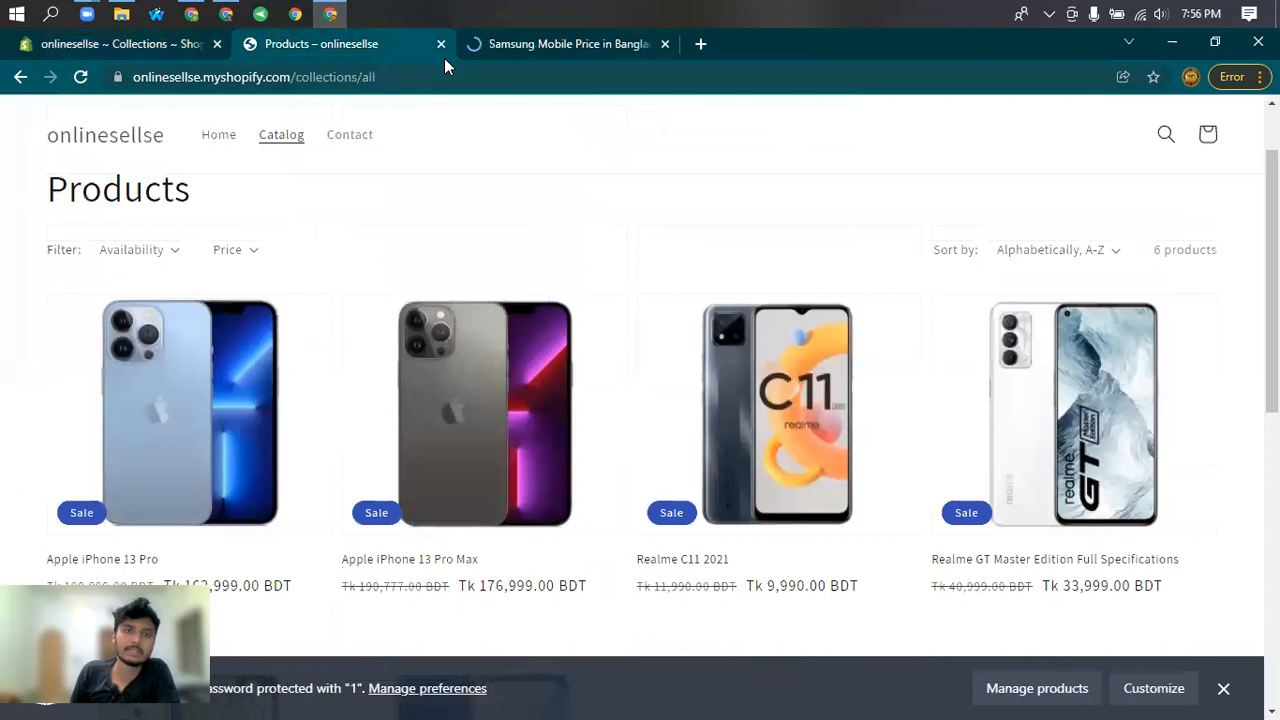
left_click(441, 44)
Look through the official Samsung phones and their prices on the MobileDokan list.
scroll(288, 465, "down", 1)
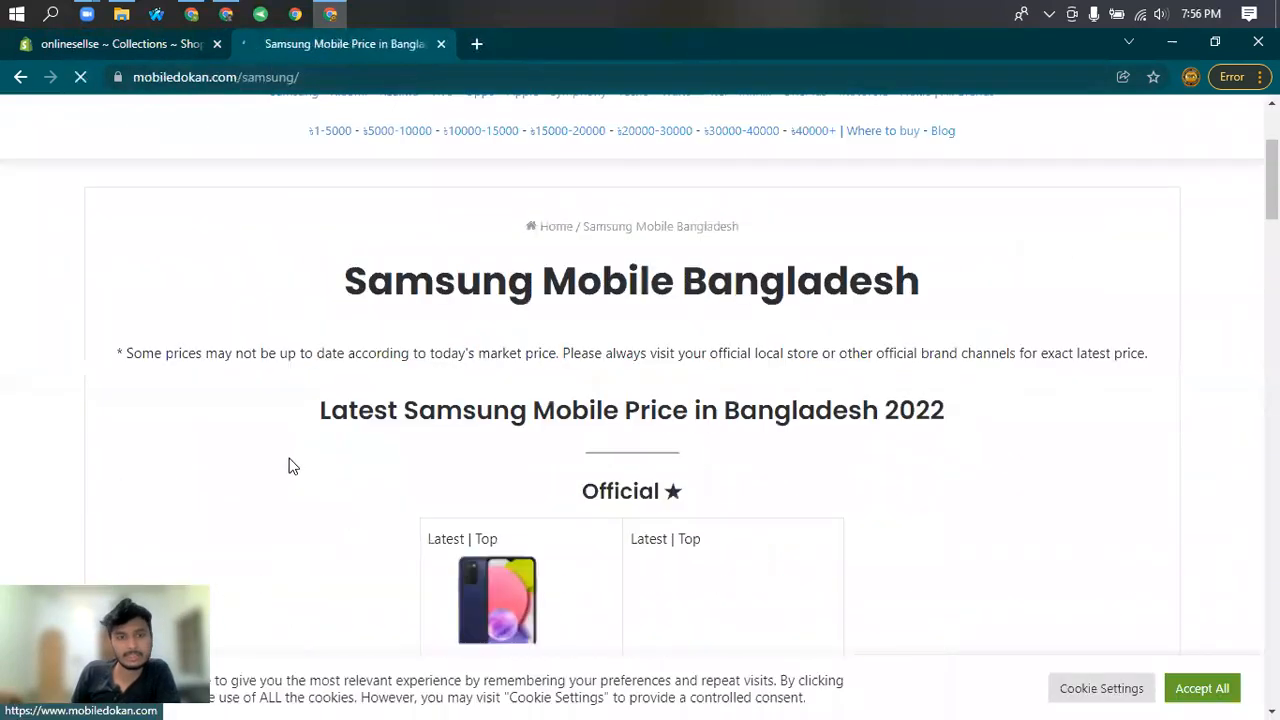
scroll(400, 480, "down", 1)
scroll(566, 437, "down", 3)
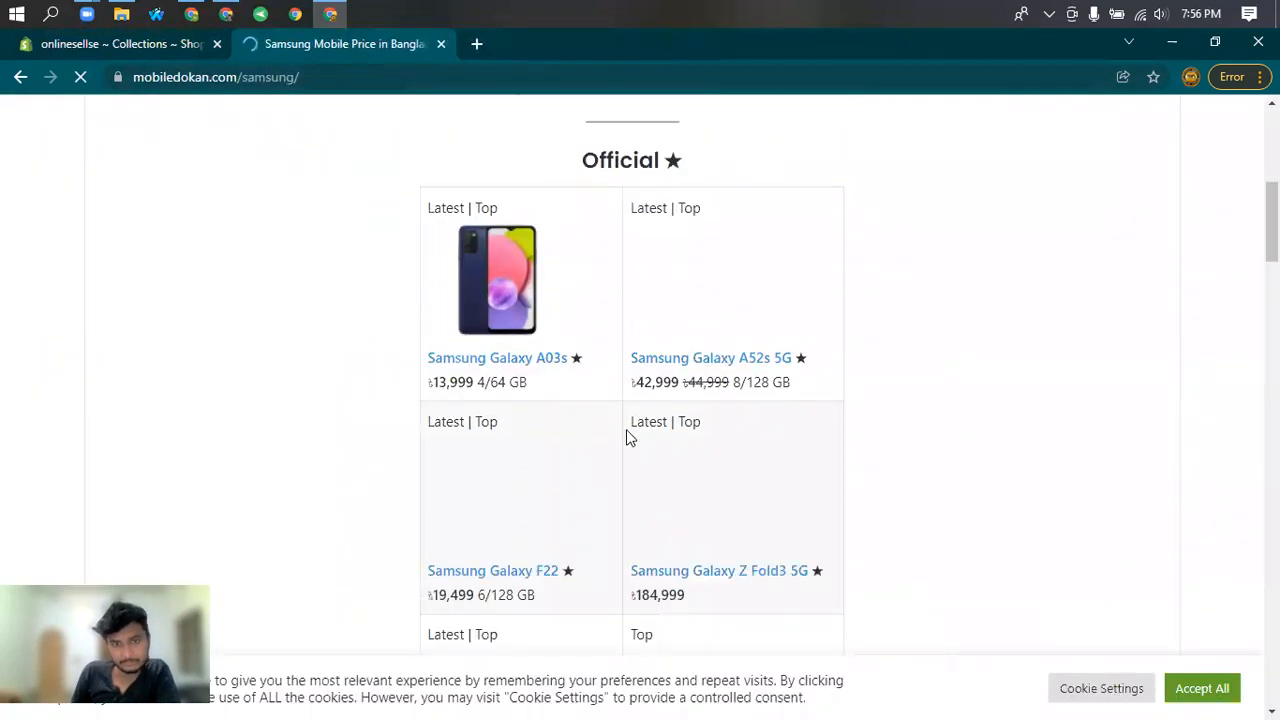
scroll(600, 430, "up", 4)
scroll(566, 414, "down", 8)
scroll(560, 420, "up", 4)
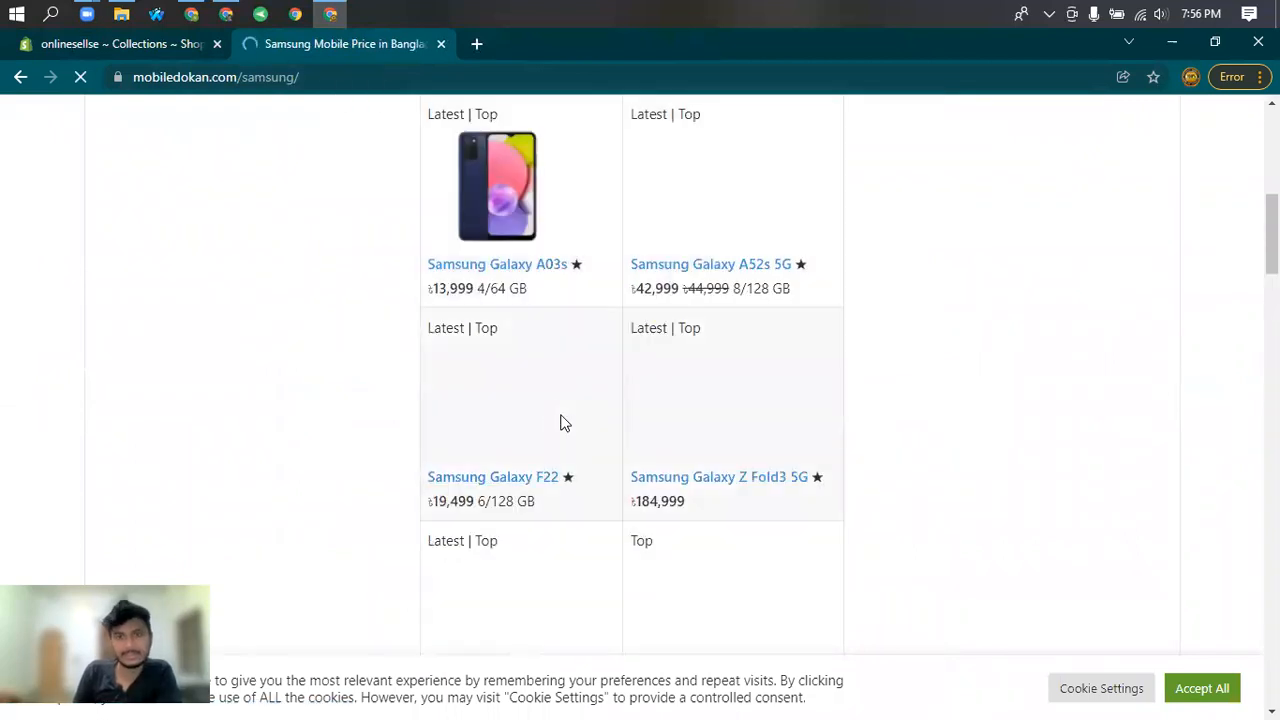
scroll(560, 420, "up", 3)
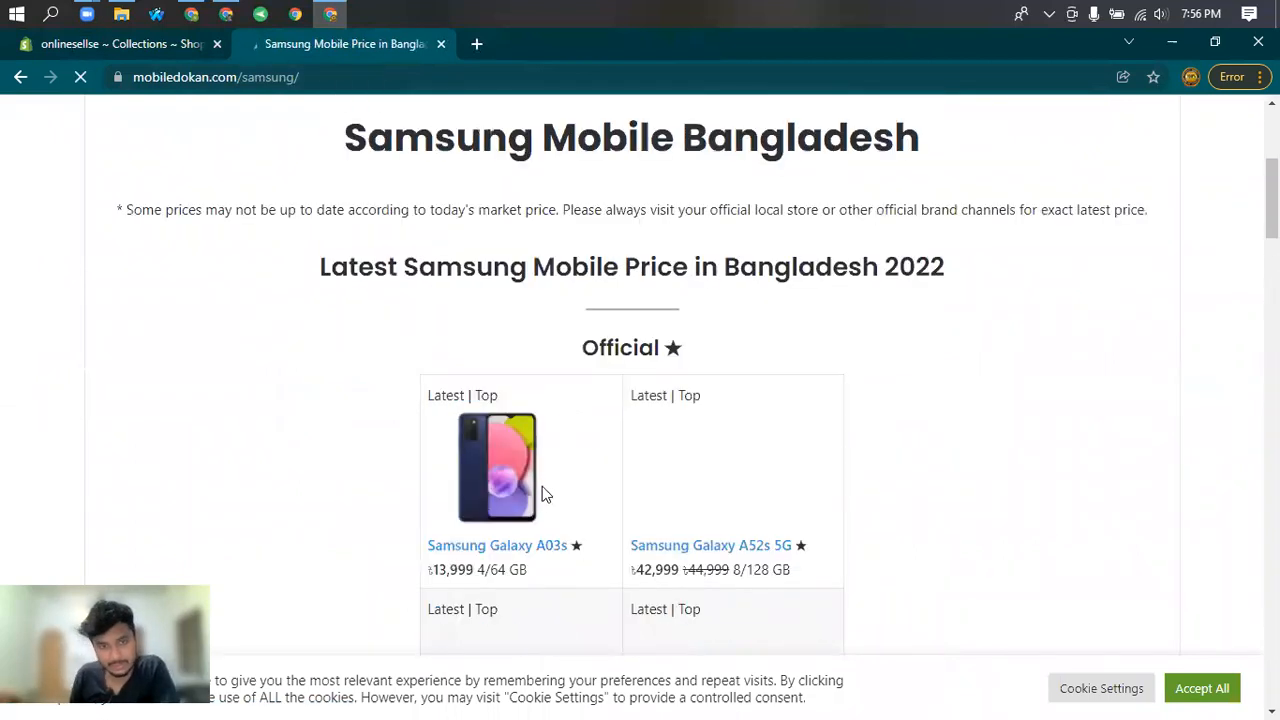
scroll(543, 486, "down", 1)
scroll(617, 471, "down", 1)
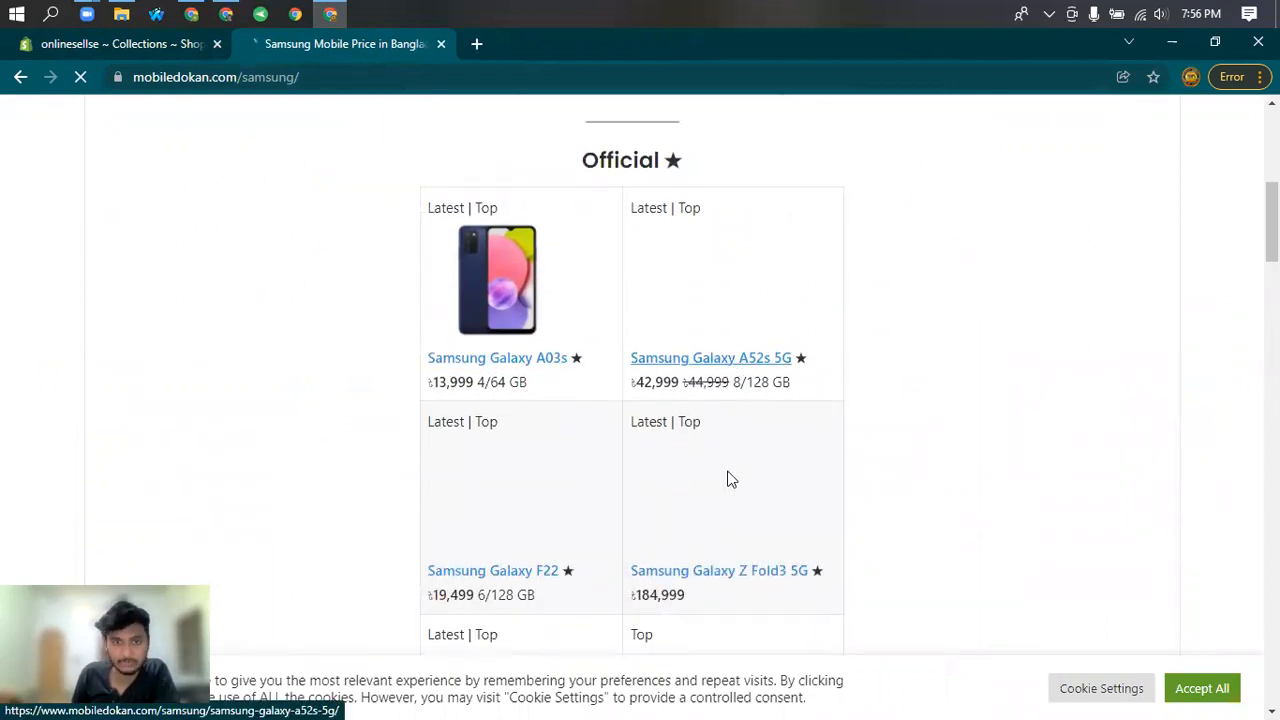
Open the Samsung Galaxy A52s 5G, Galaxy F22 and Galaxy Z Fold3 5G pages in separate new tabs.
right_click(706, 360)
left_click(774, 367)
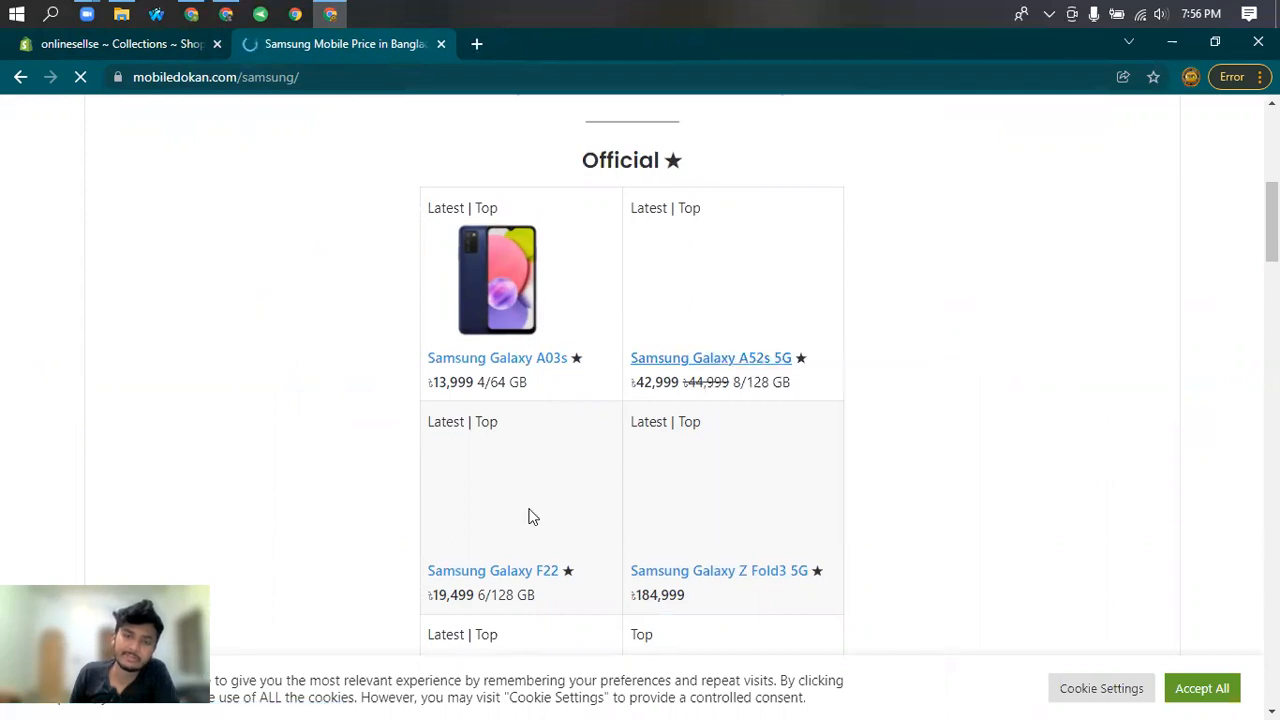
scroll(503, 490, "down", 1)
right_click(510, 484)
left_click(560, 492)
right_click(740, 477)
left_click(785, 485)
Open the Samsung Galaxy Z Flip3 5G and Galaxy M62 pages in separate new tabs.
scroll(548, 505, "down", 3)
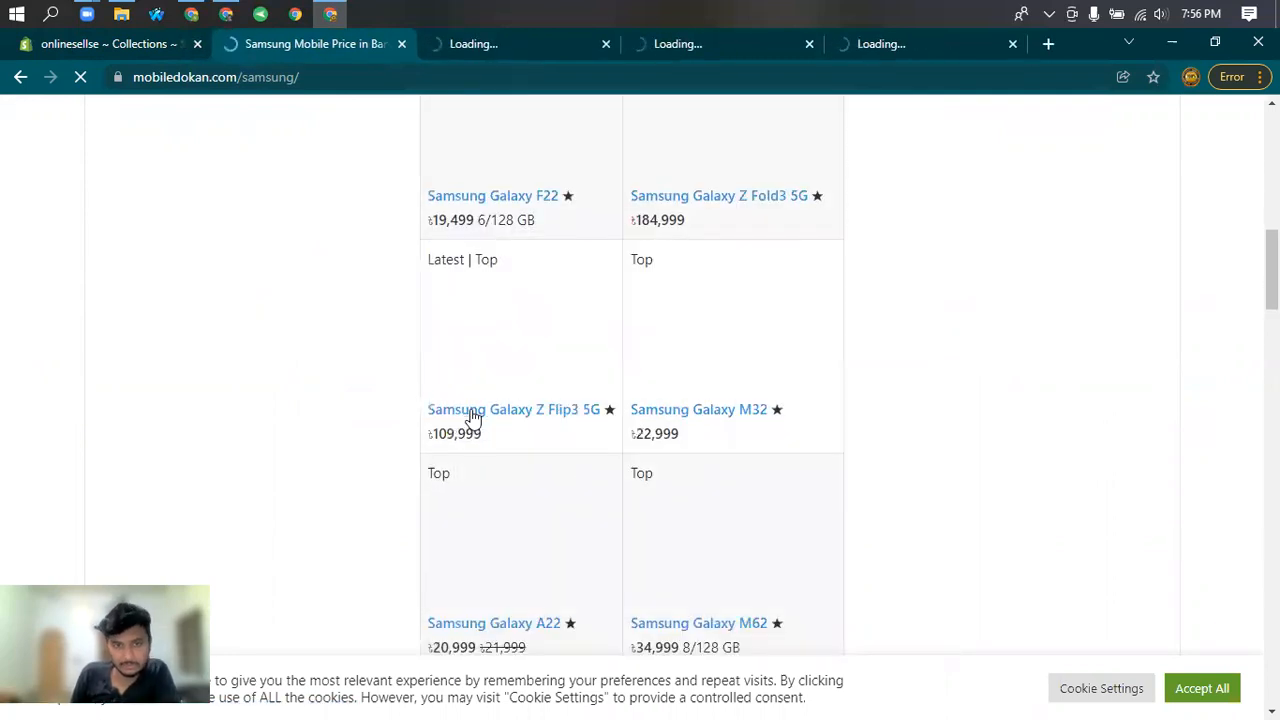
right_click(472, 412)
left_click(550, 425)
scroll(690, 408, "up", 5)
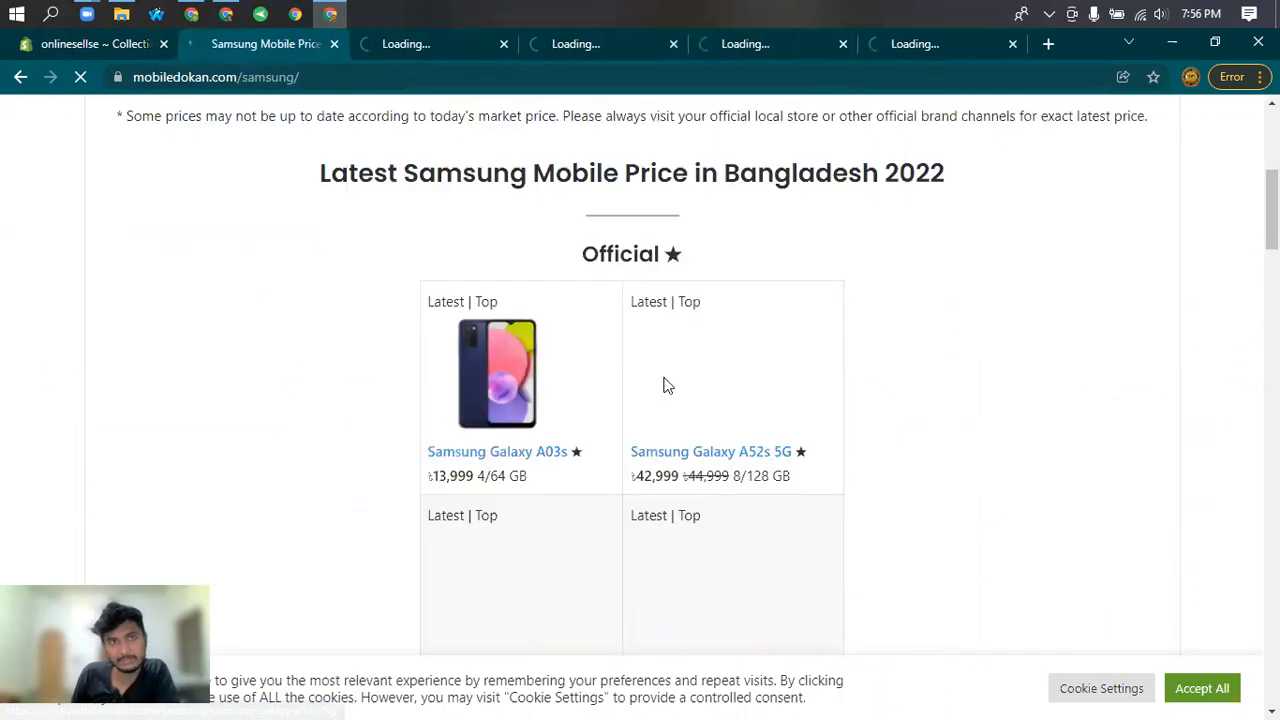
scroll(636, 289, "down", 4)
scroll(633, 289, "down", 3)
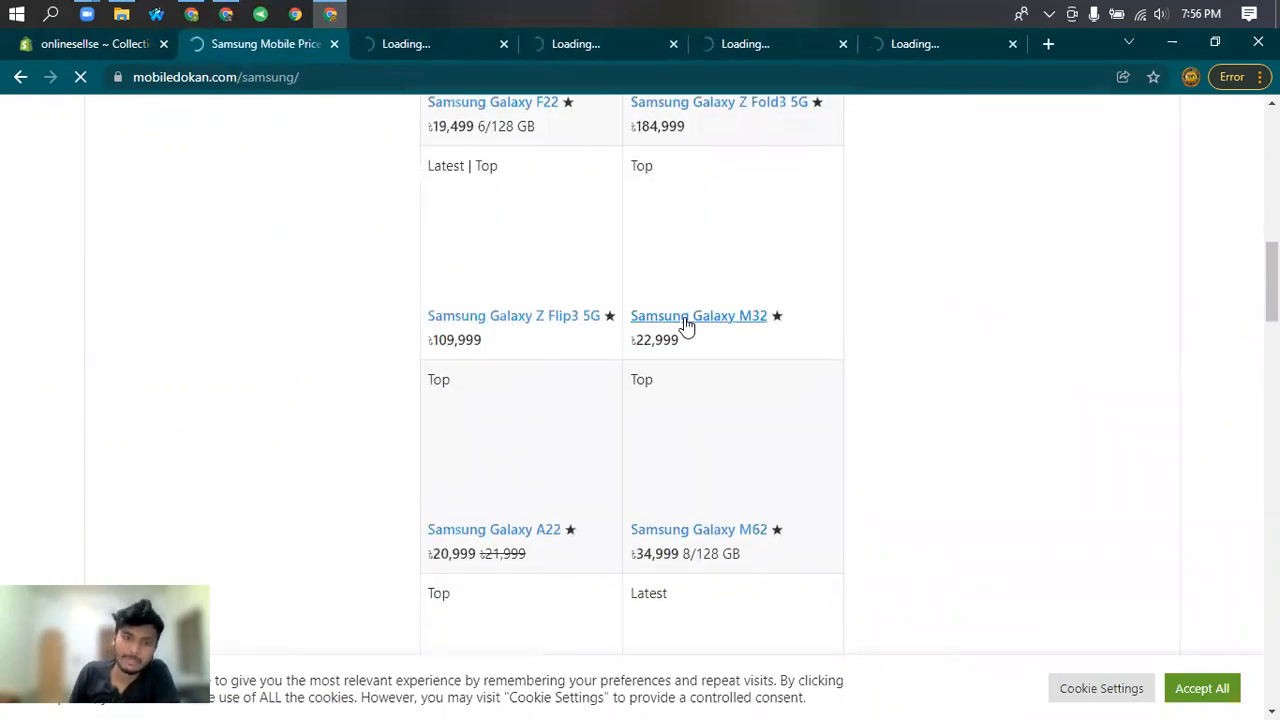
right_click(685, 319)
left_click(660, 522)
right_click(658, 531)
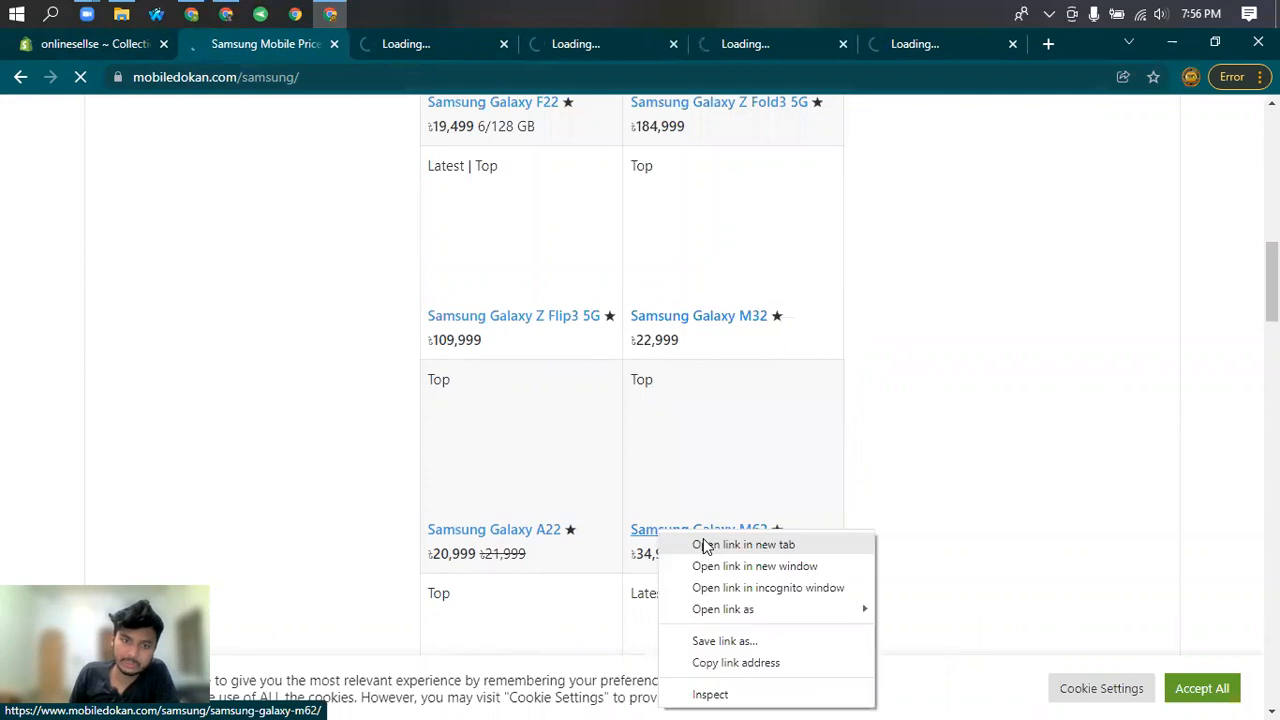
left_click(690, 543)
Move the Samsung list tab behind the phone tabs and check whether the opened phone pages have loaded.
left_click_drag(240, 44, 1007, 50)
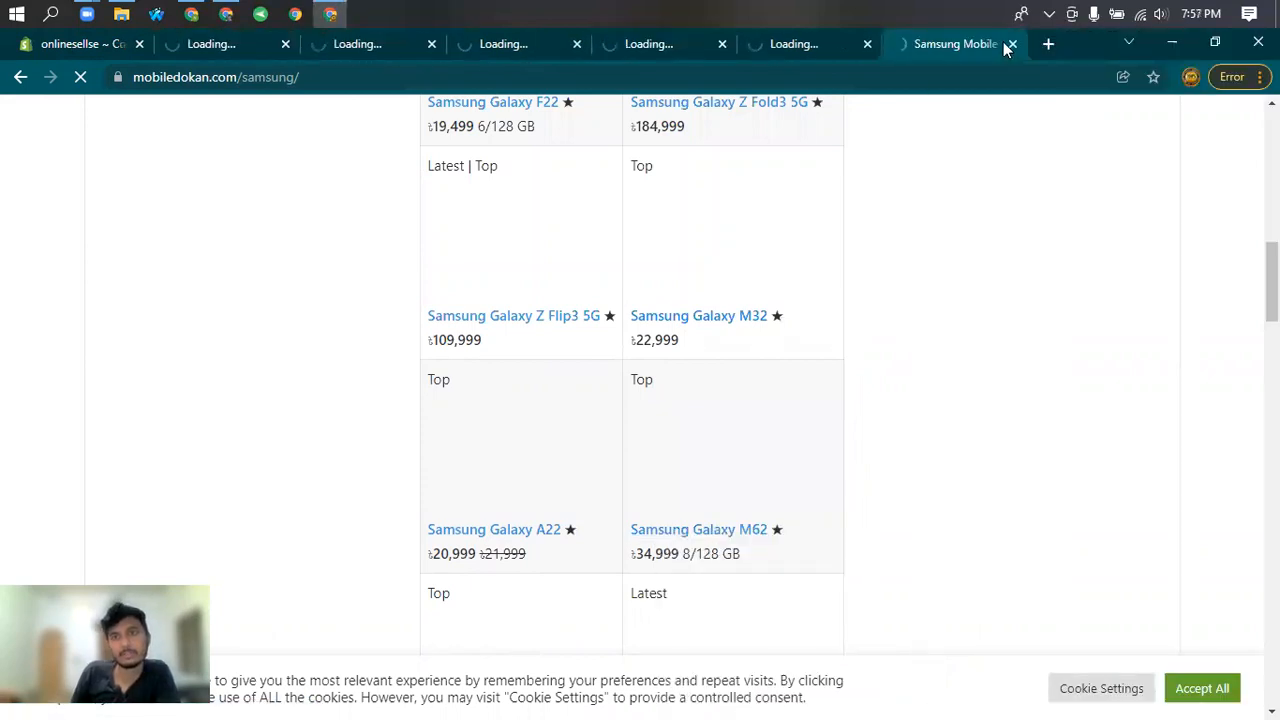
left_click(191, 41)
left_click(405, 51)
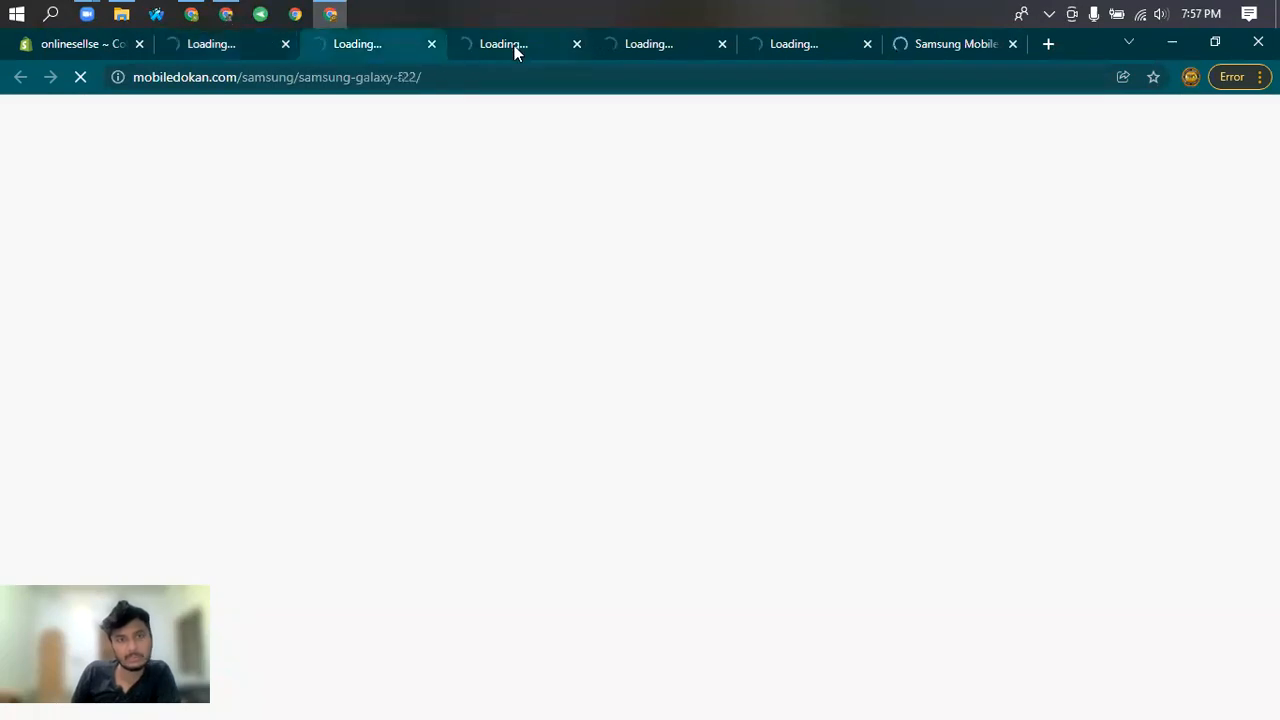
left_click(504, 46)
left_click(951, 41)
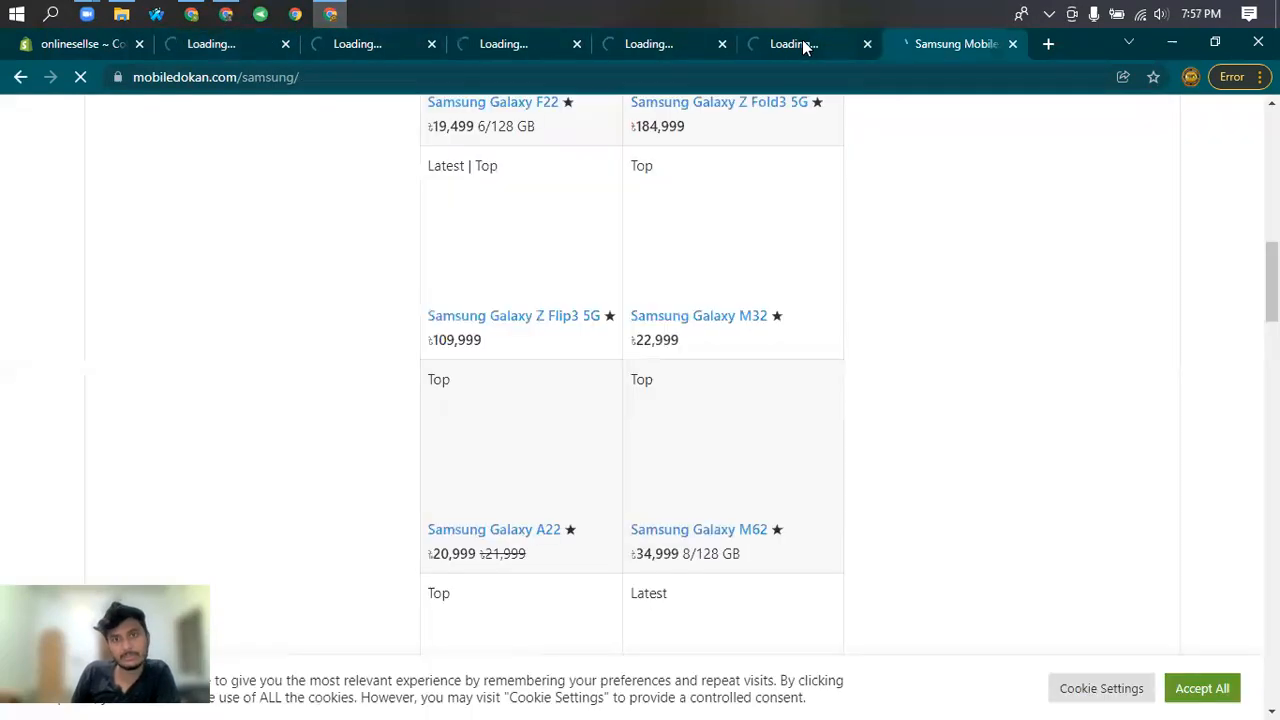
left_click(650, 45)
left_click(233, 48)
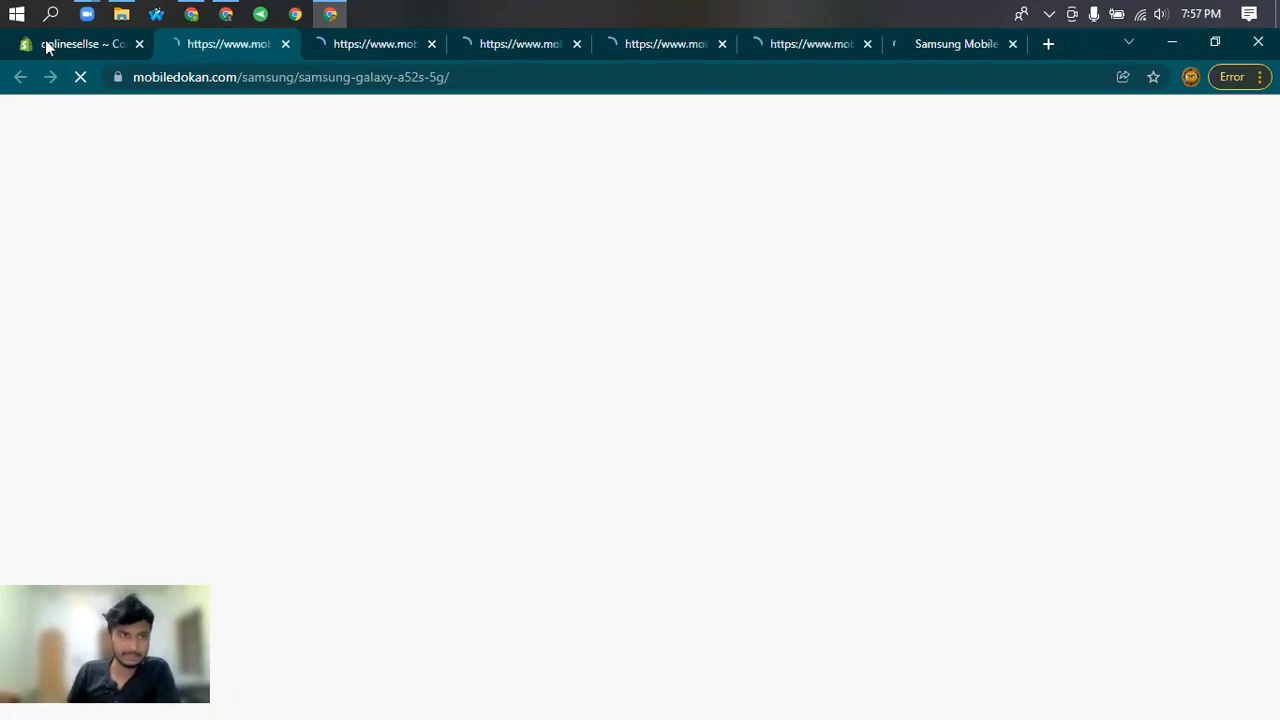
Open the list of all products in the Shopify admin and look over the Galaxy A52s 5G page on MobileDokan.
key("ctrl+shift+Tab")
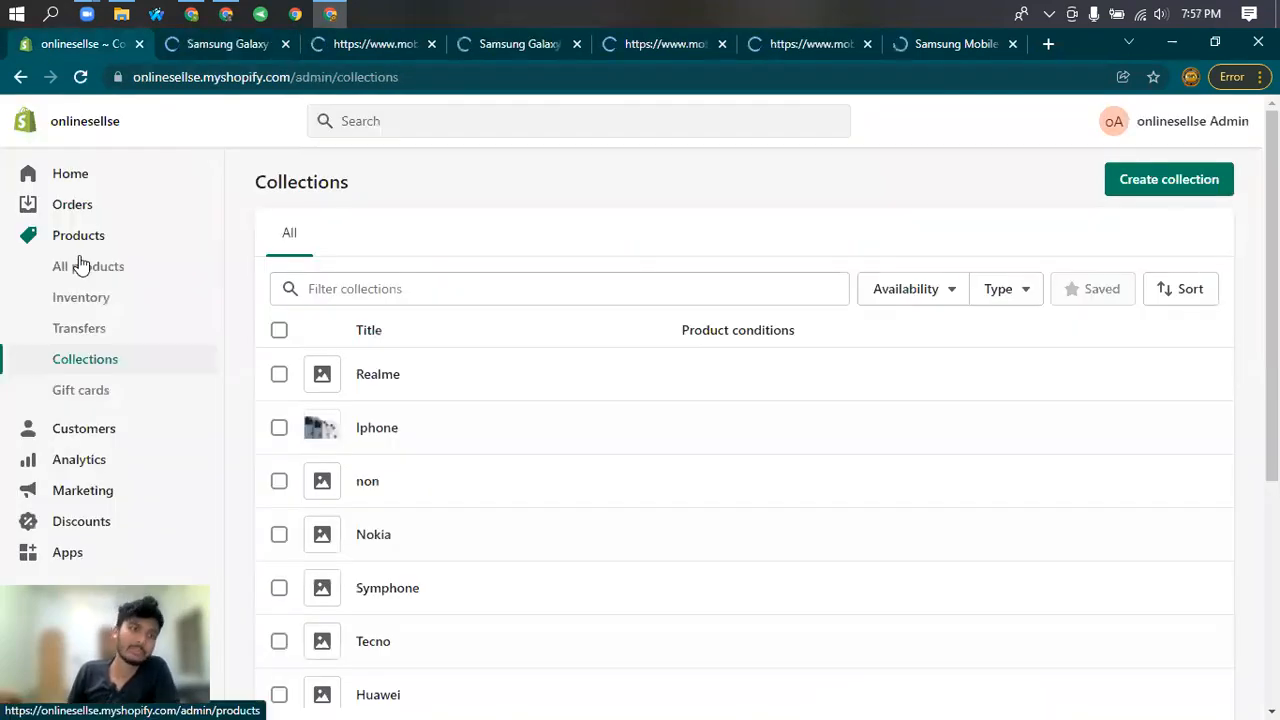
left_click(90, 270)
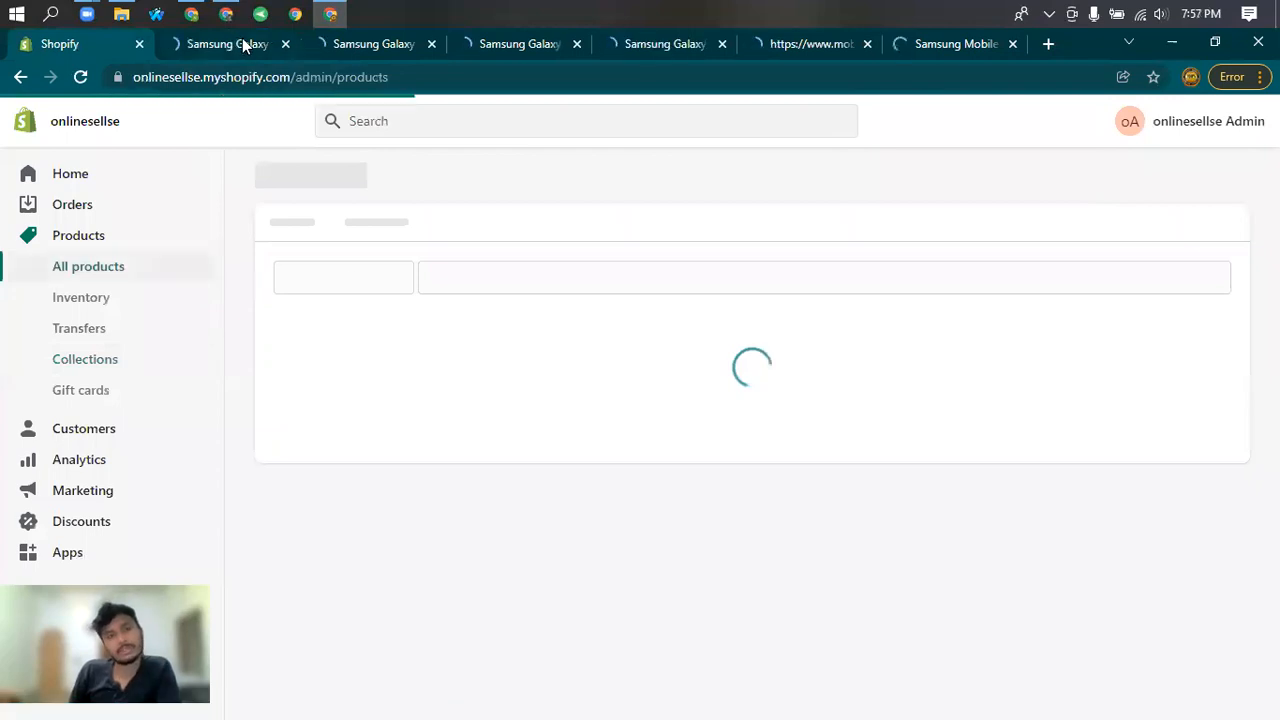
key("ctrl+Tab")
scroll(610, 465, "down", 5)
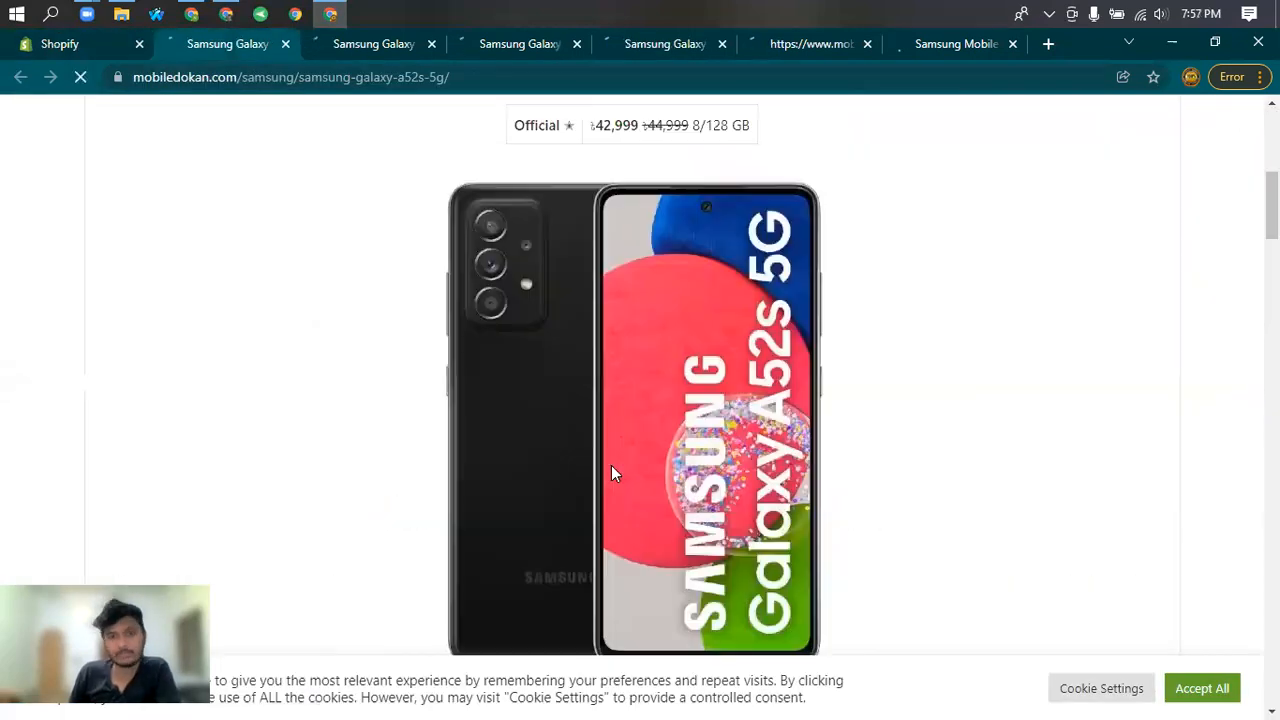
scroll(612, 465, "down", 1)
scroll(612, 462, "up", 1)
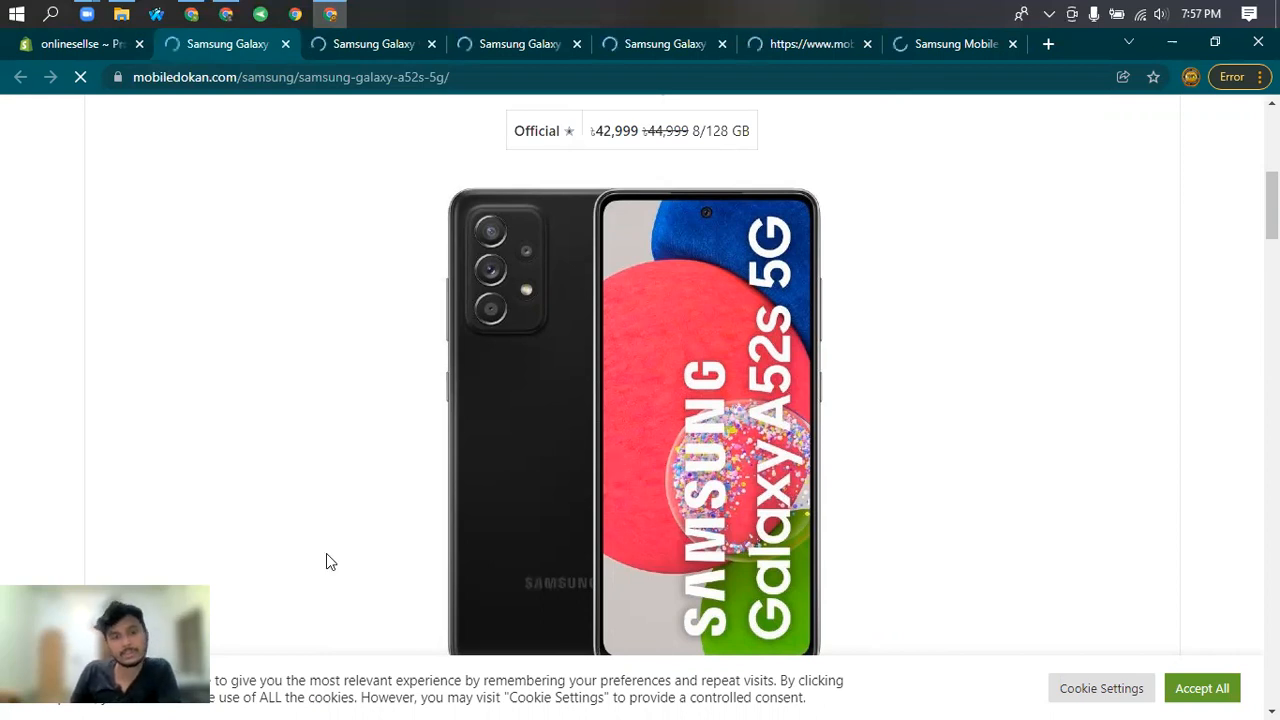
scroll(390, 490, "down", 1)
Start a new Shopify product titled Samsung Galaxy A52s 5G, copying the name from its MobileDokan page.
scroll(393, 479, "up", 6)
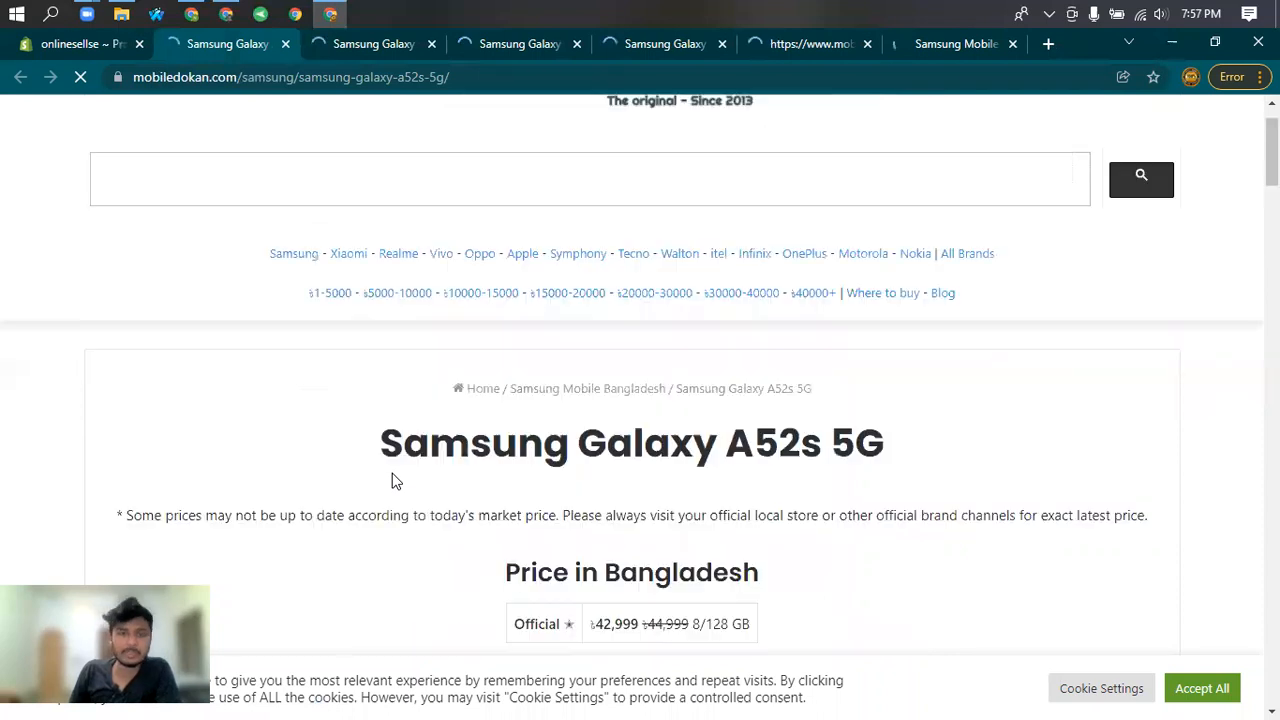
scroll(440, 450, "down", 2)
left_click_drag(382, 236, 912, 250)
right_click(757, 242)
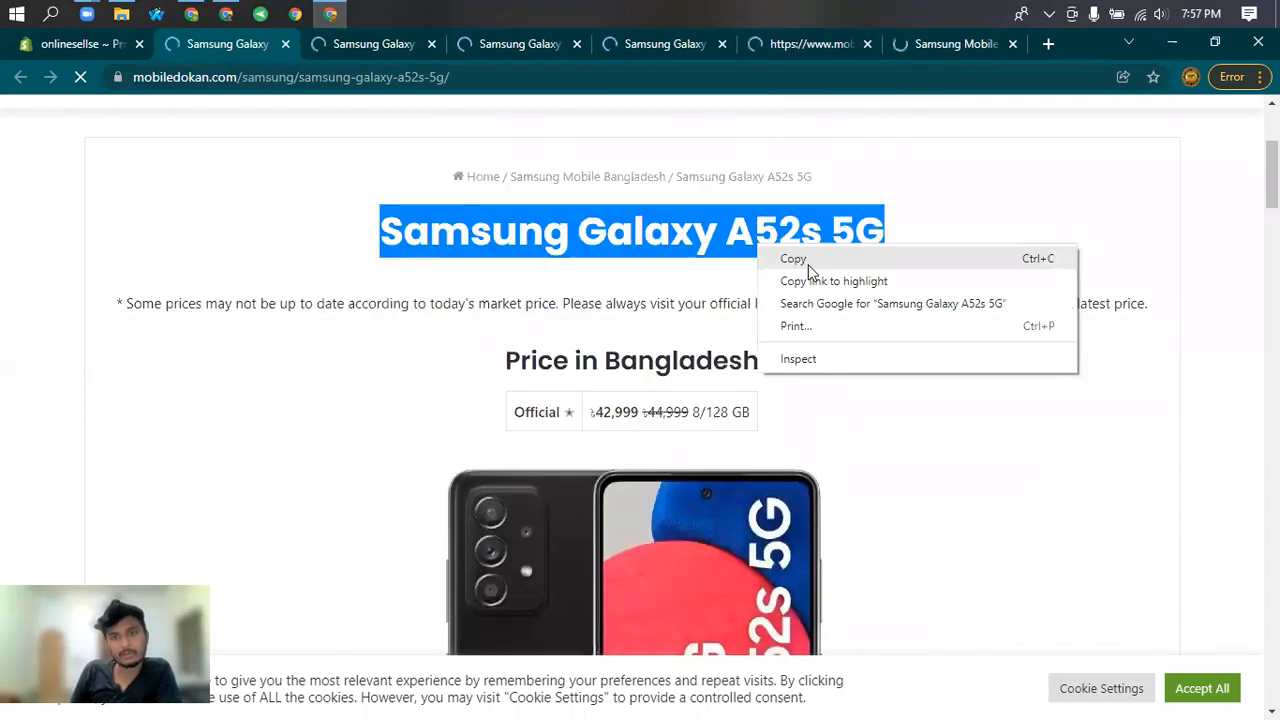
left_click(817, 259)
left_click(57, 45)
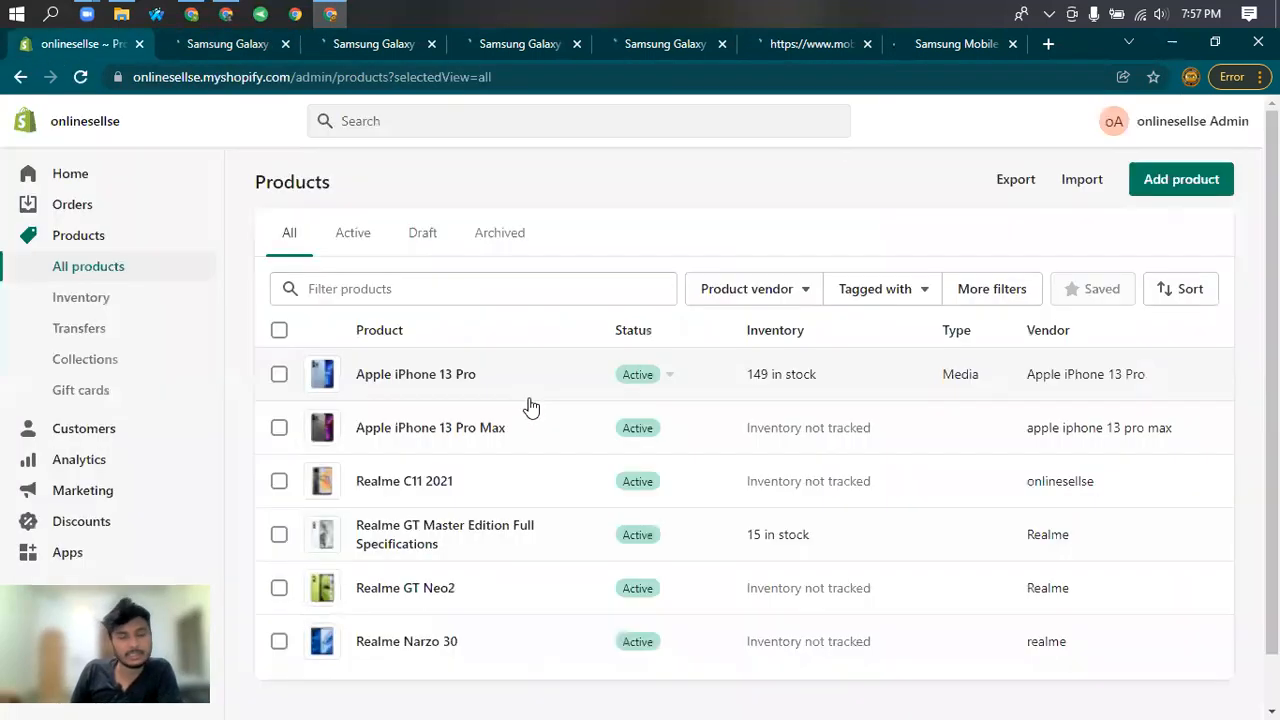
left_click(1180, 177)
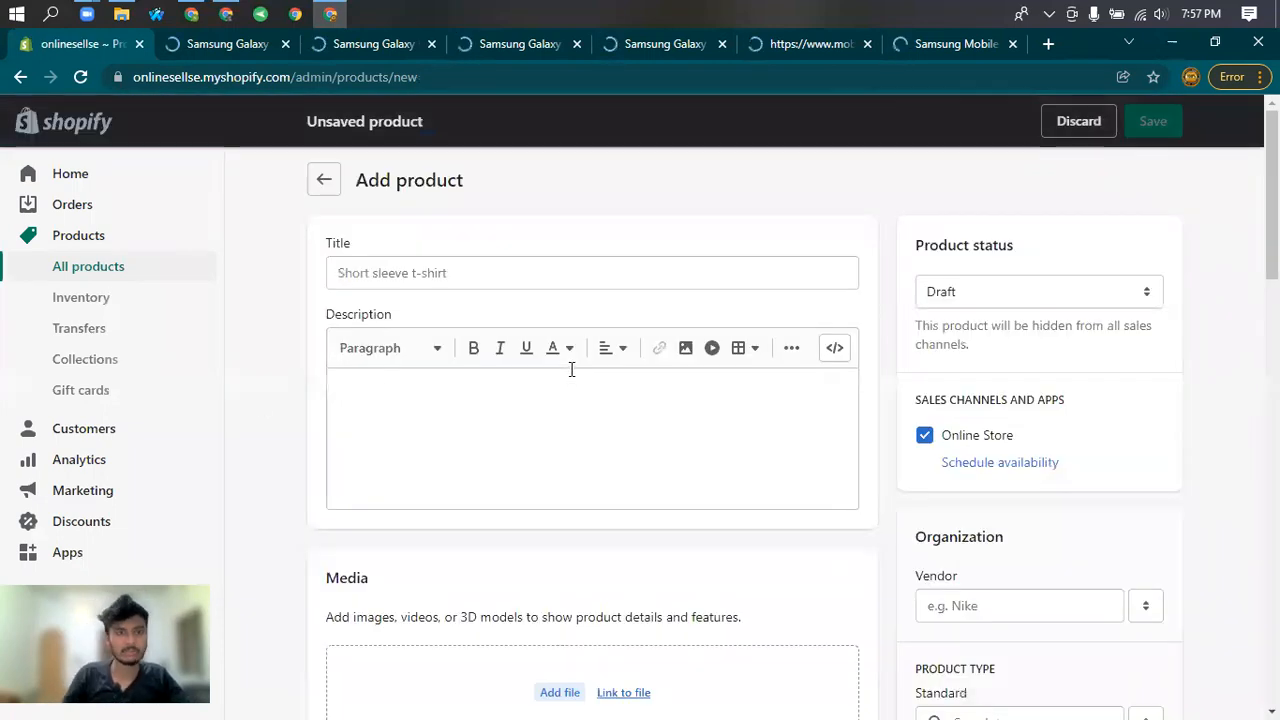
left_click(467, 273)
key("ctrl+v")
left_click(449, 417)
Save the Galaxy A52s 5G picture from MobileDokan to the Downloads folder under its suggested name.
left_click(240, 44)
scroll(654, 467, "down", 3)
right_click(624, 439)
left_click(690, 477)
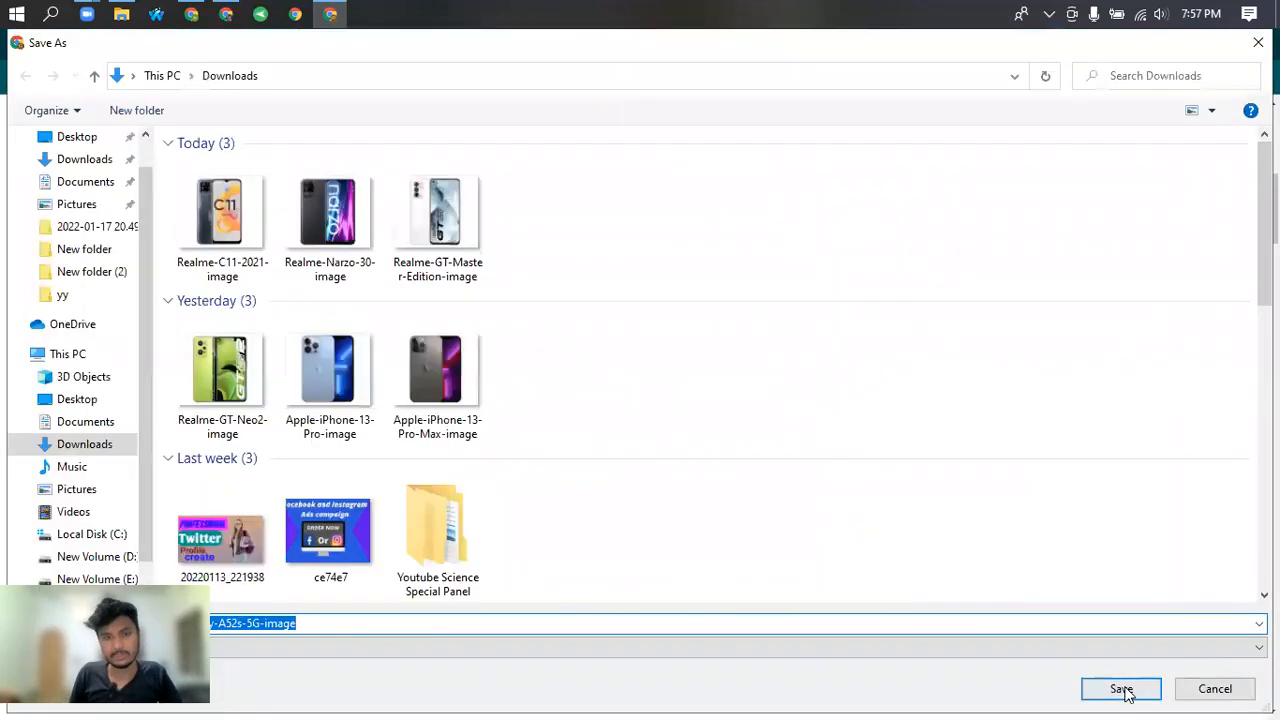
left_click(1112, 688)
Copy the Galaxy A52s 5G full specifications table from MobileDokan into the new product's description.
scroll(528, 355, "down", 5)
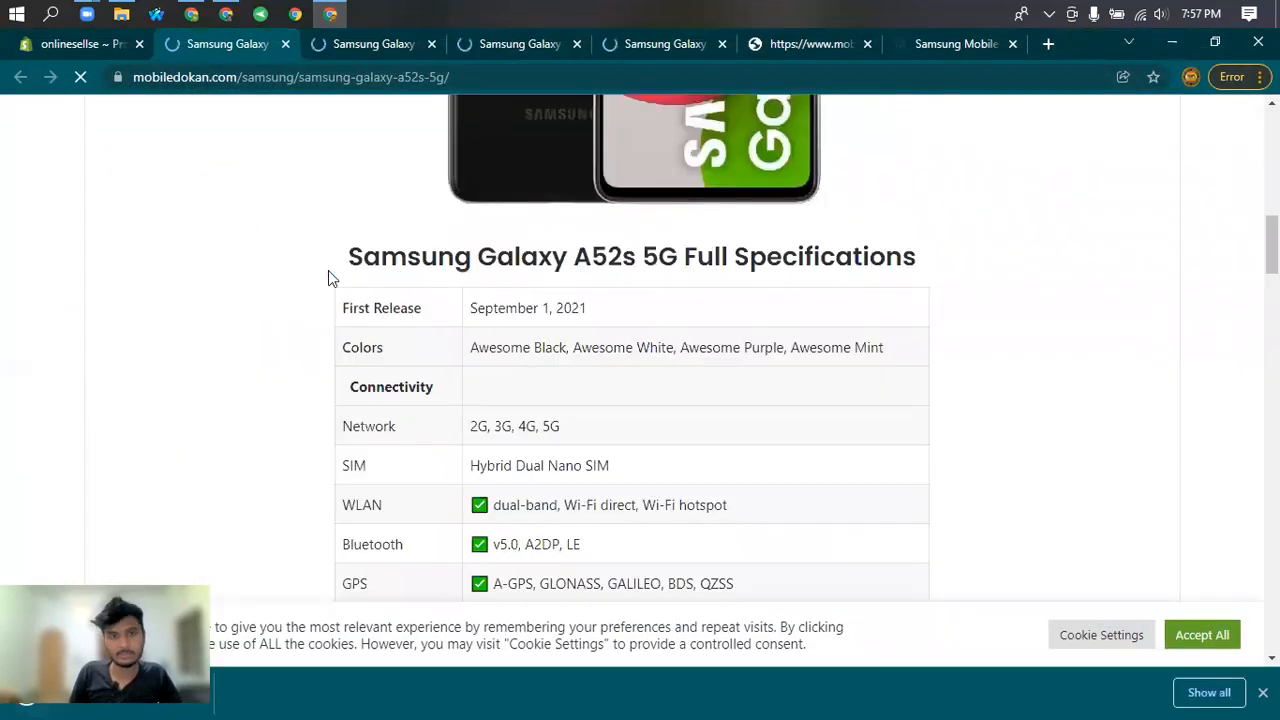
left_click_drag(684, 596, 707, 663)
left_click_drag(630, 448, 564, 234)
scroll(564, 234, "up", 2)
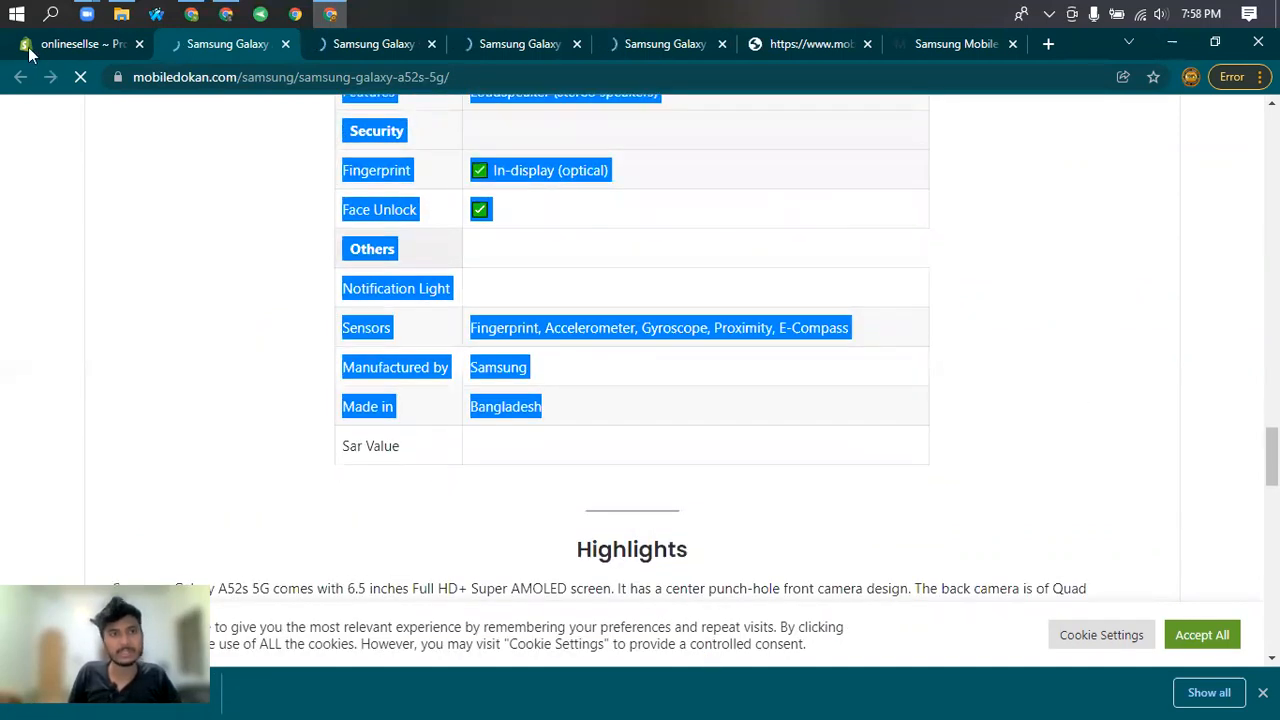
key("ctrl+shift+Tab")
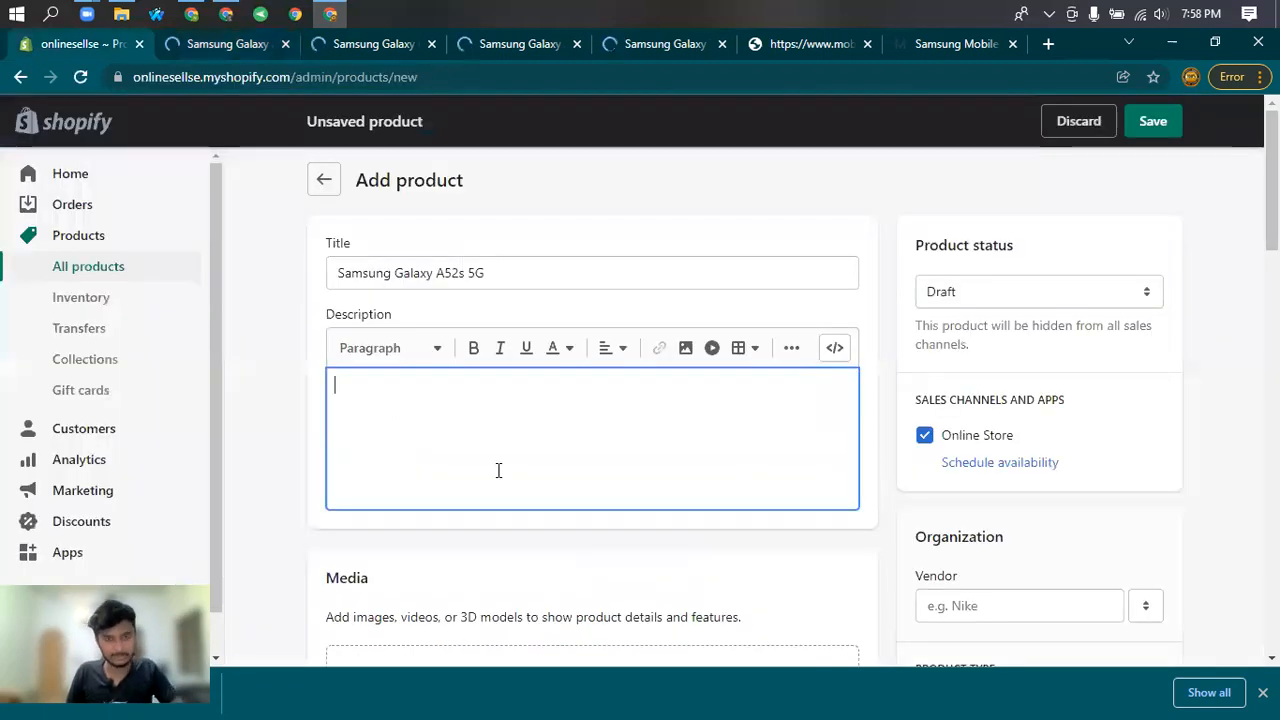
key("ctrl+v")
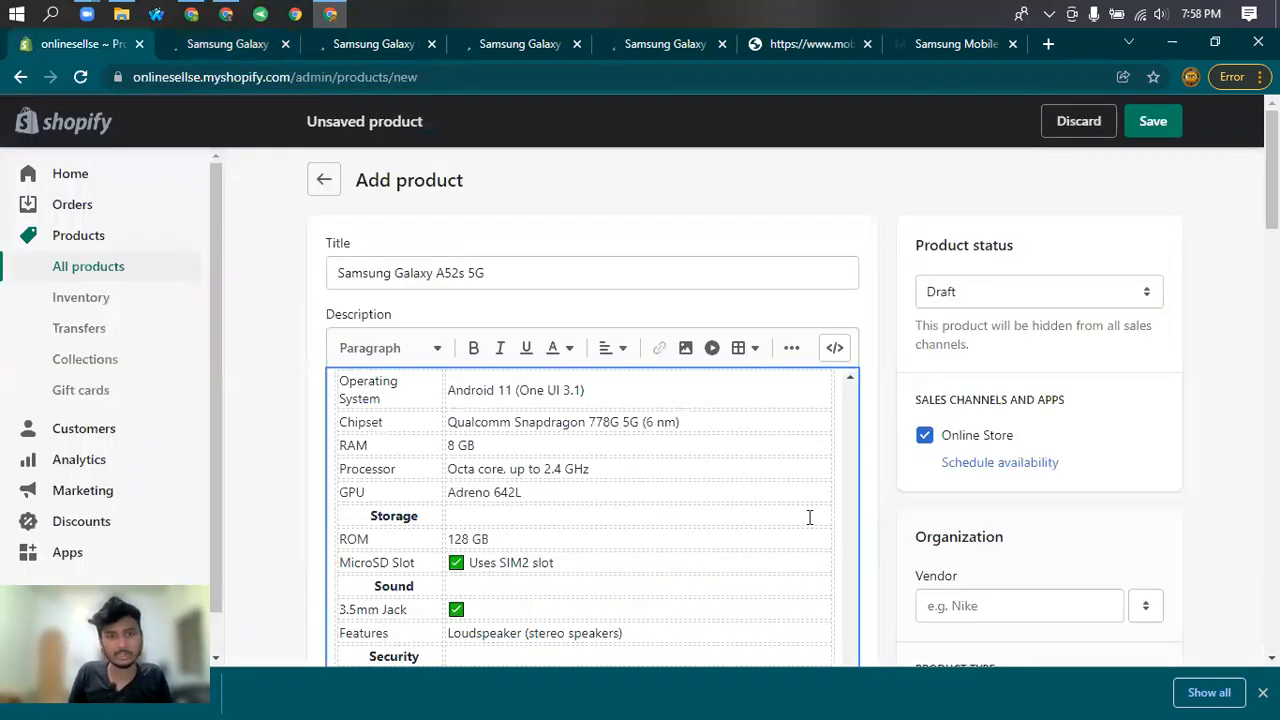
scroll(810, 517, "down", 5)
scroll(762, 496, "up", 5)
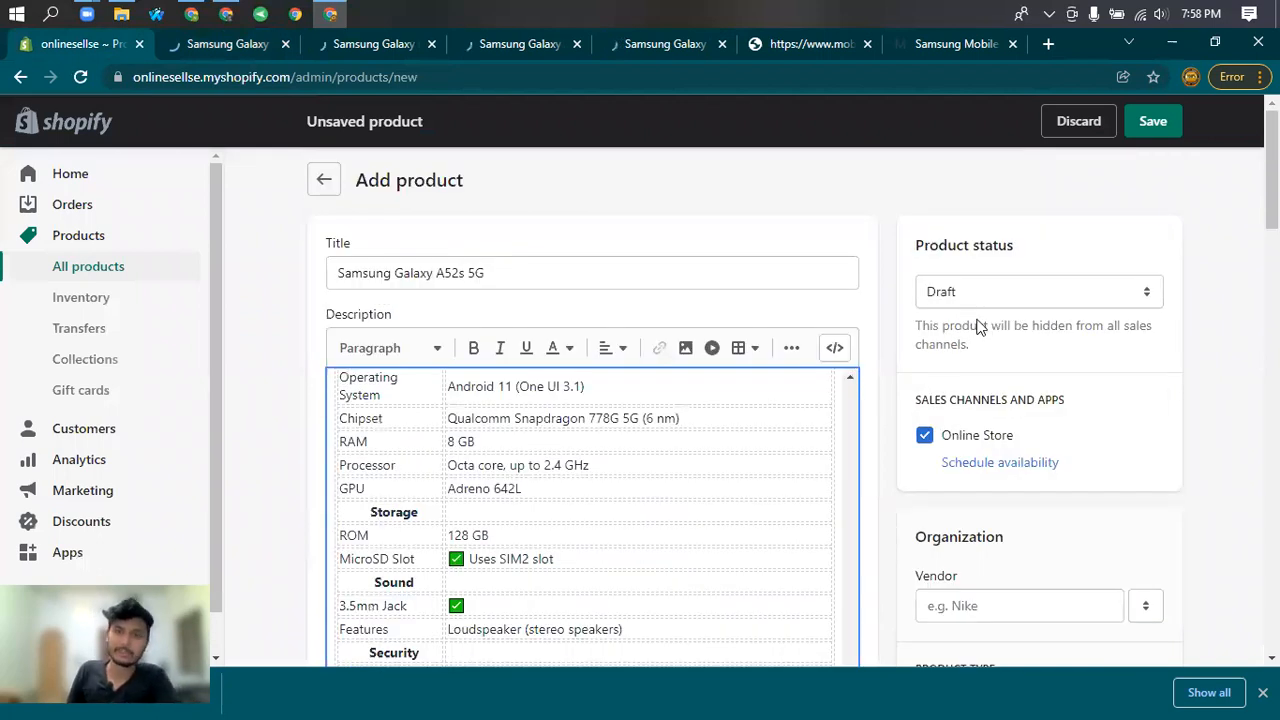
Set the product status to Active and enter sumgsung as the vendor.
left_click(966, 300)
left_click(940, 317)
scroll(529, 506, "down", 4)
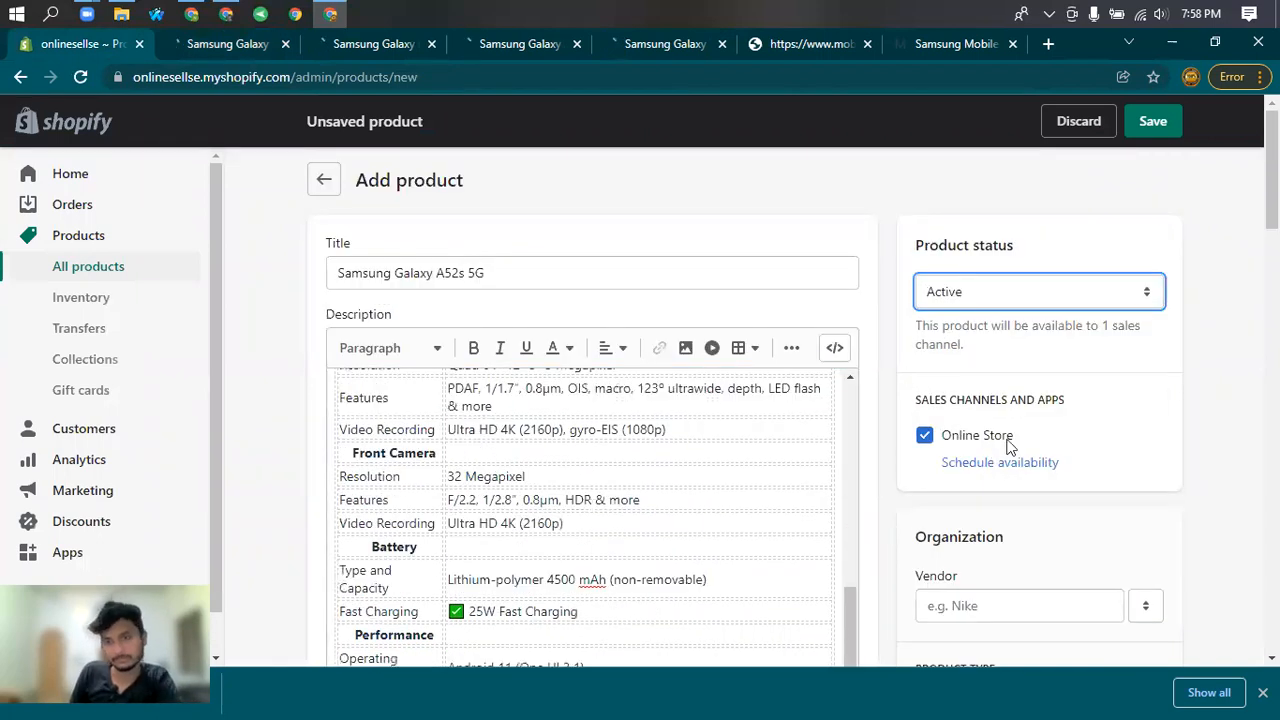
scroll(965, 508, "down", 1)
left_click(965, 516)
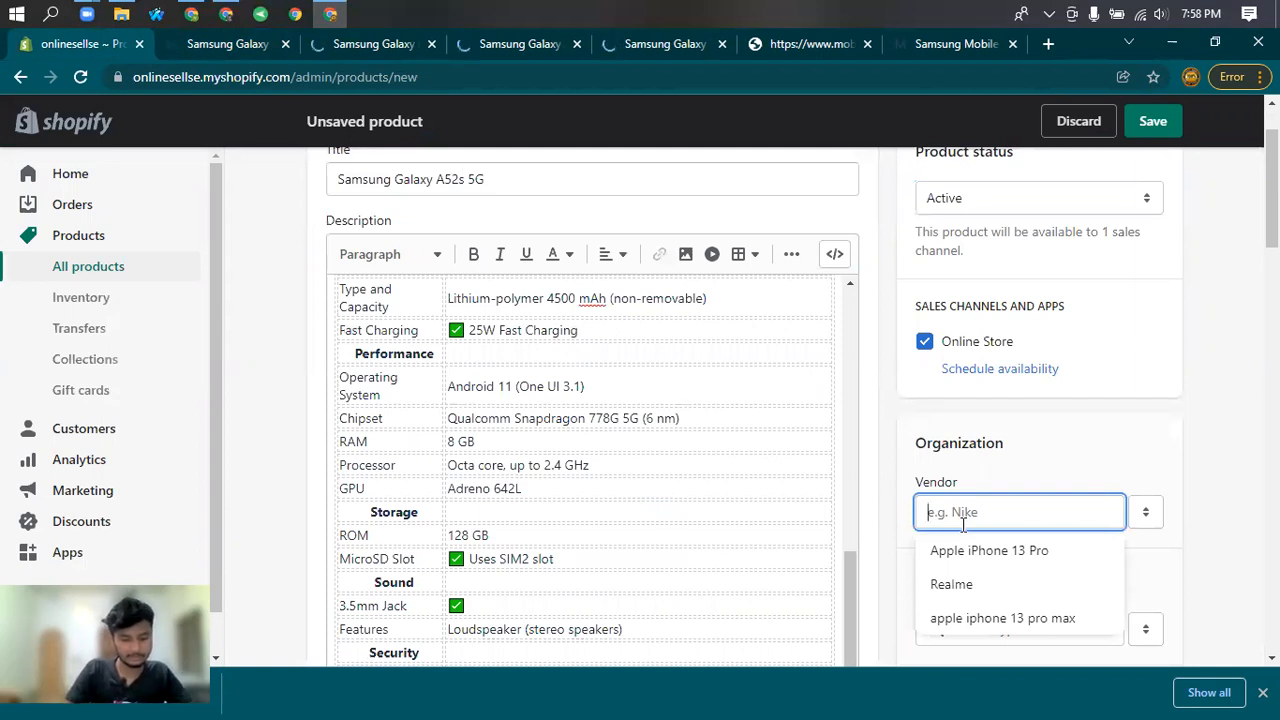
type("sumgsung")
left_click(966, 551)
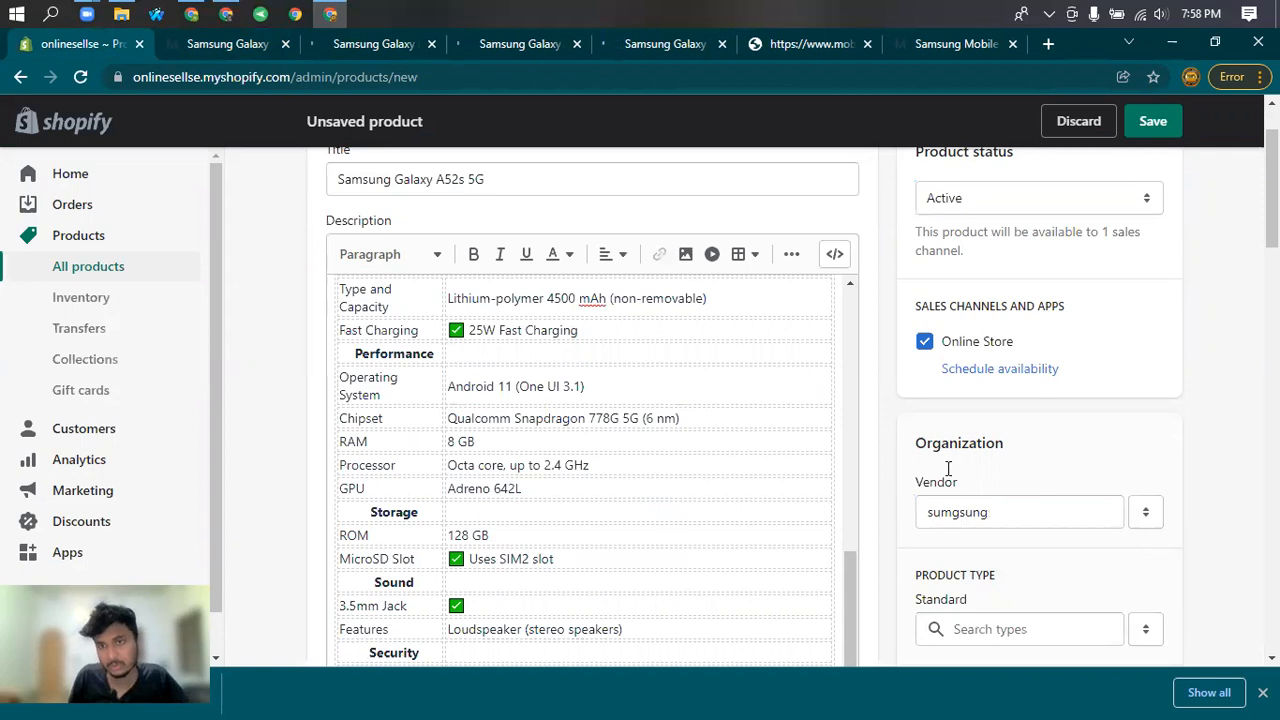
Assign the product to the Sumsung collection and add the tag sumsung.
scroll(948, 468, "down", 3)
left_click(982, 443)
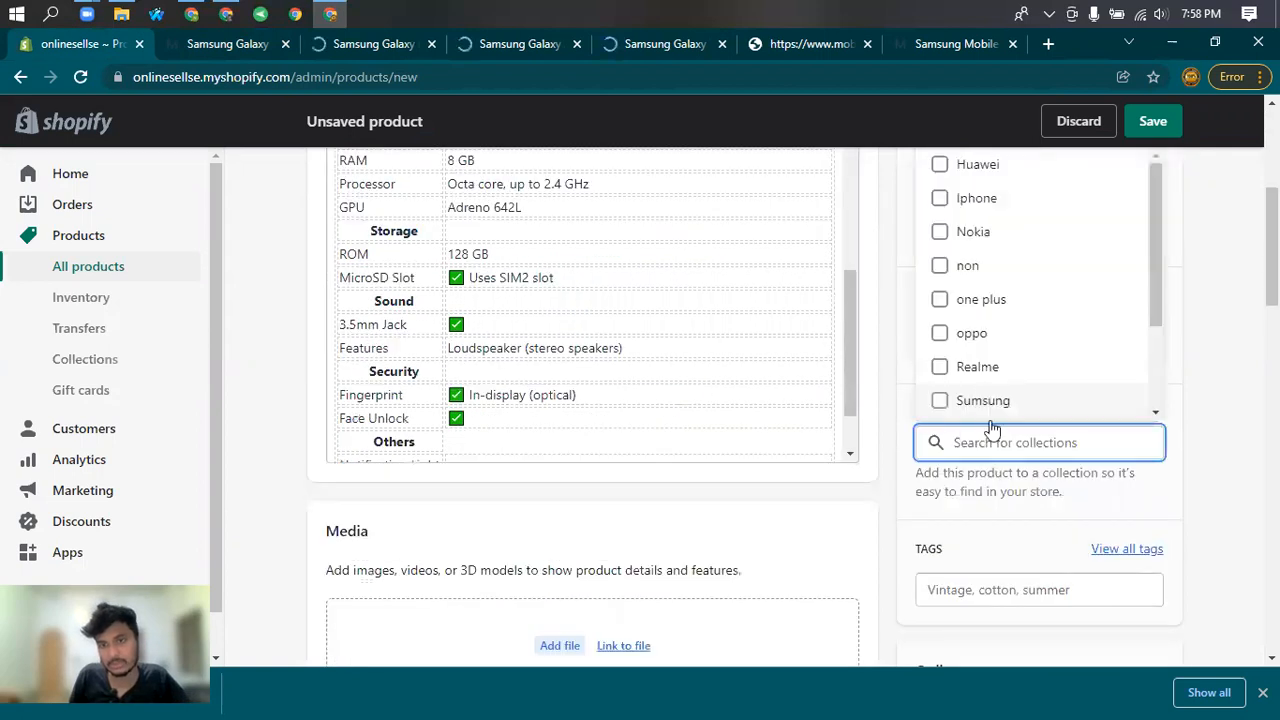
left_click(983, 402)
scroll(920, 498, "down", 1)
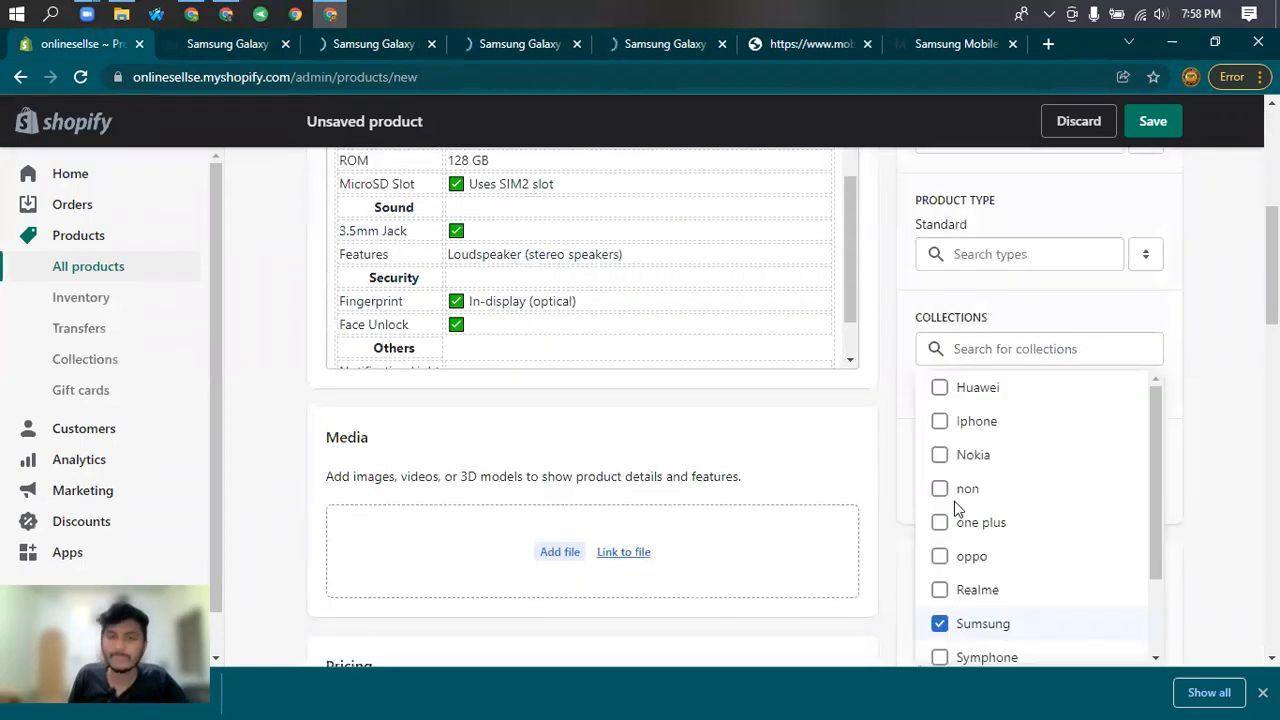
scroll(976, 405, "down", 1)
left_click(978, 405)
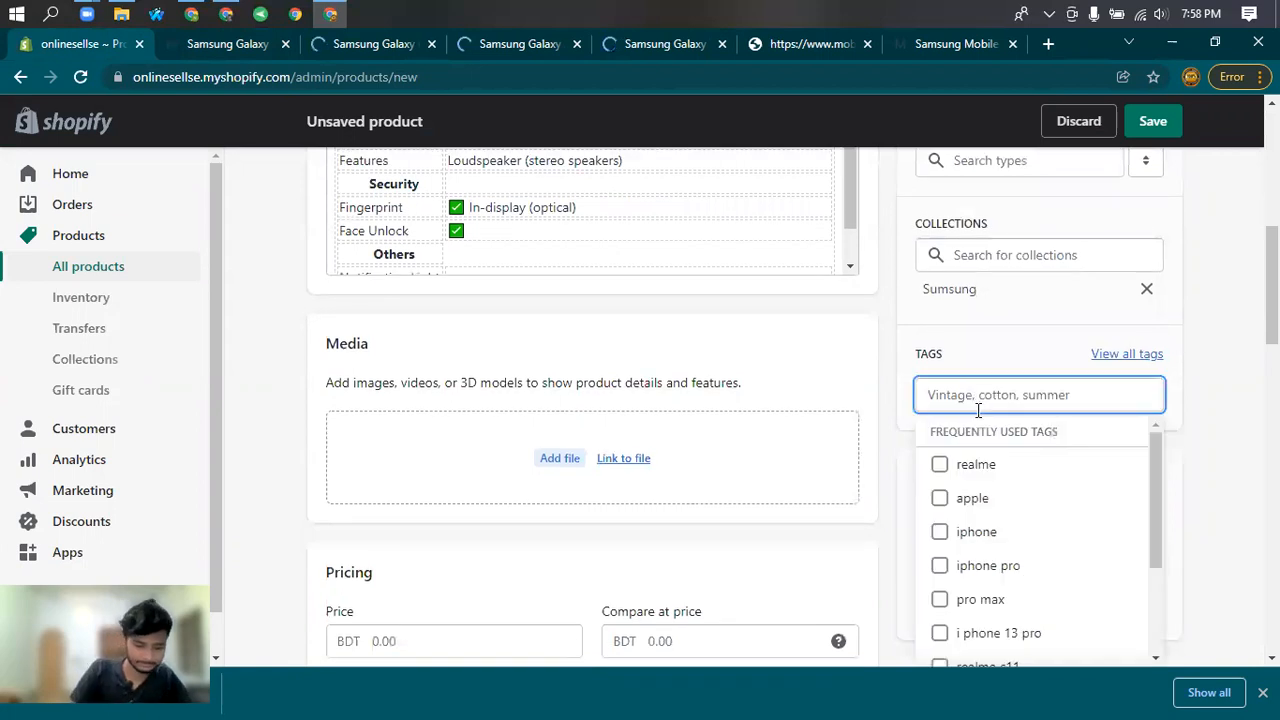
type("sumsung")
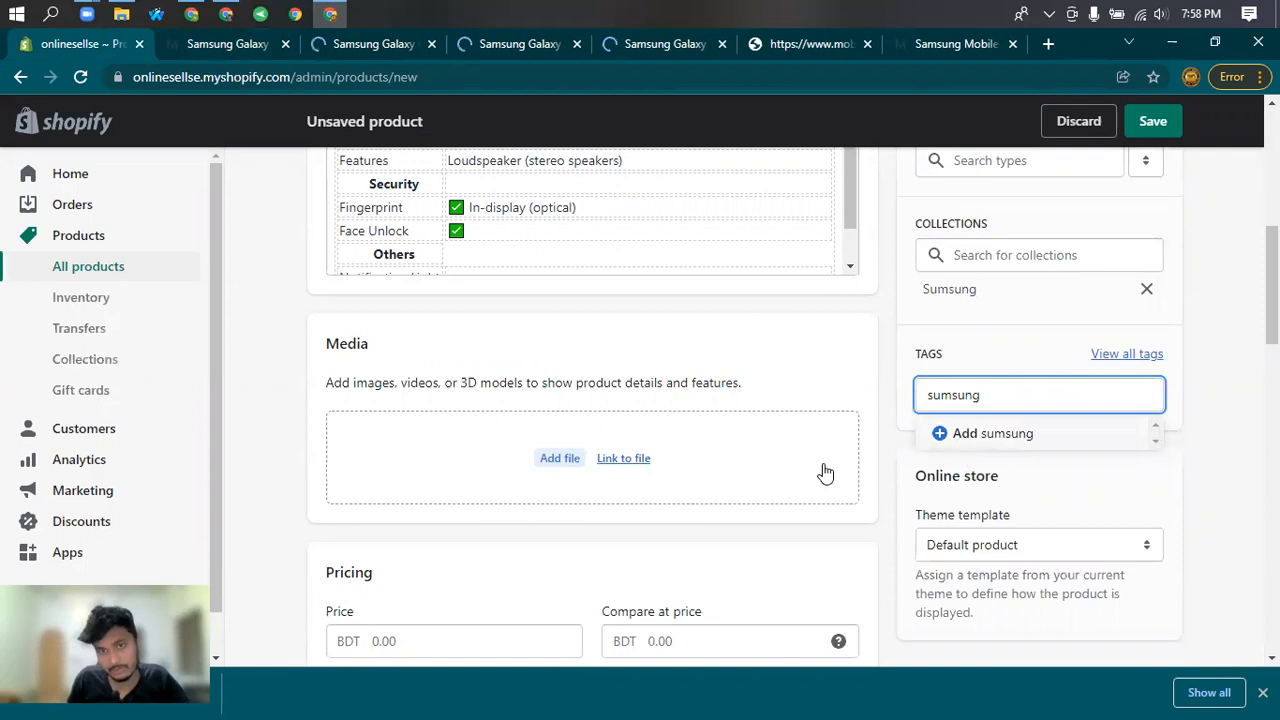
key("Return")
Upload the saved Galaxy A52s 5G picture from the Downloads folder to the product's media.
left_click(565, 460)
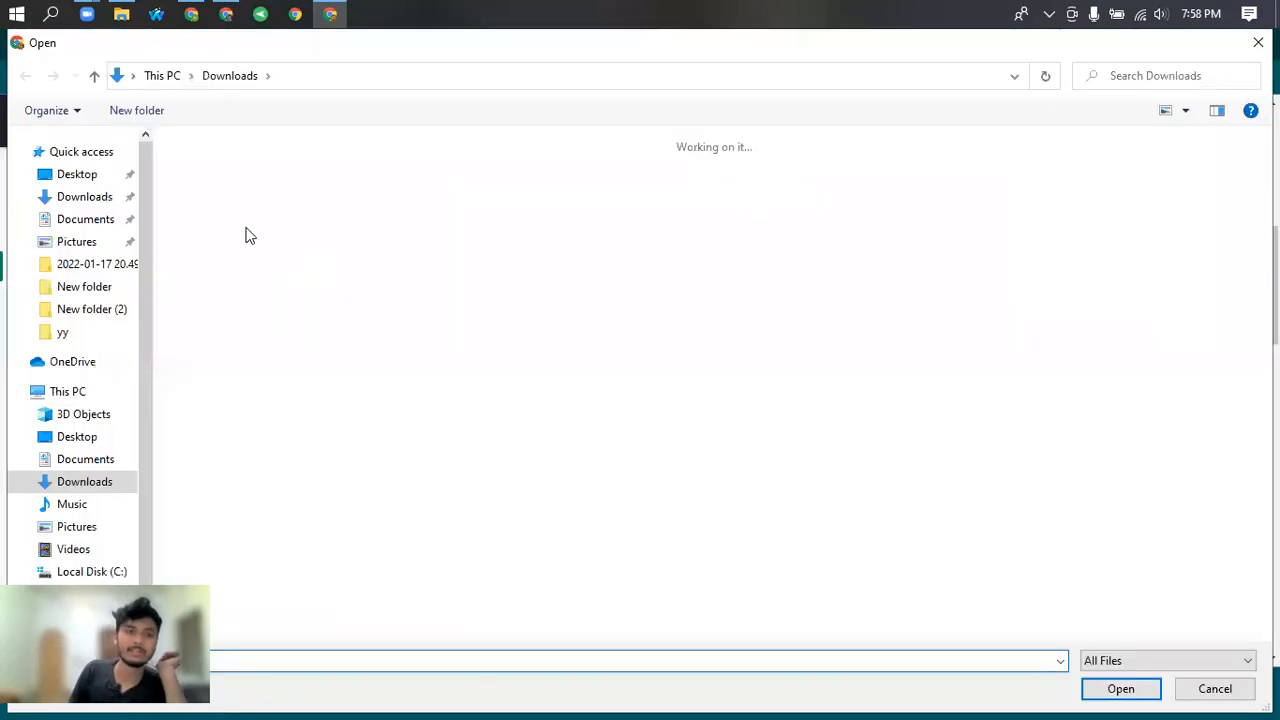
left_click(1118, 689)
scroll(417, 374, "down", 3)
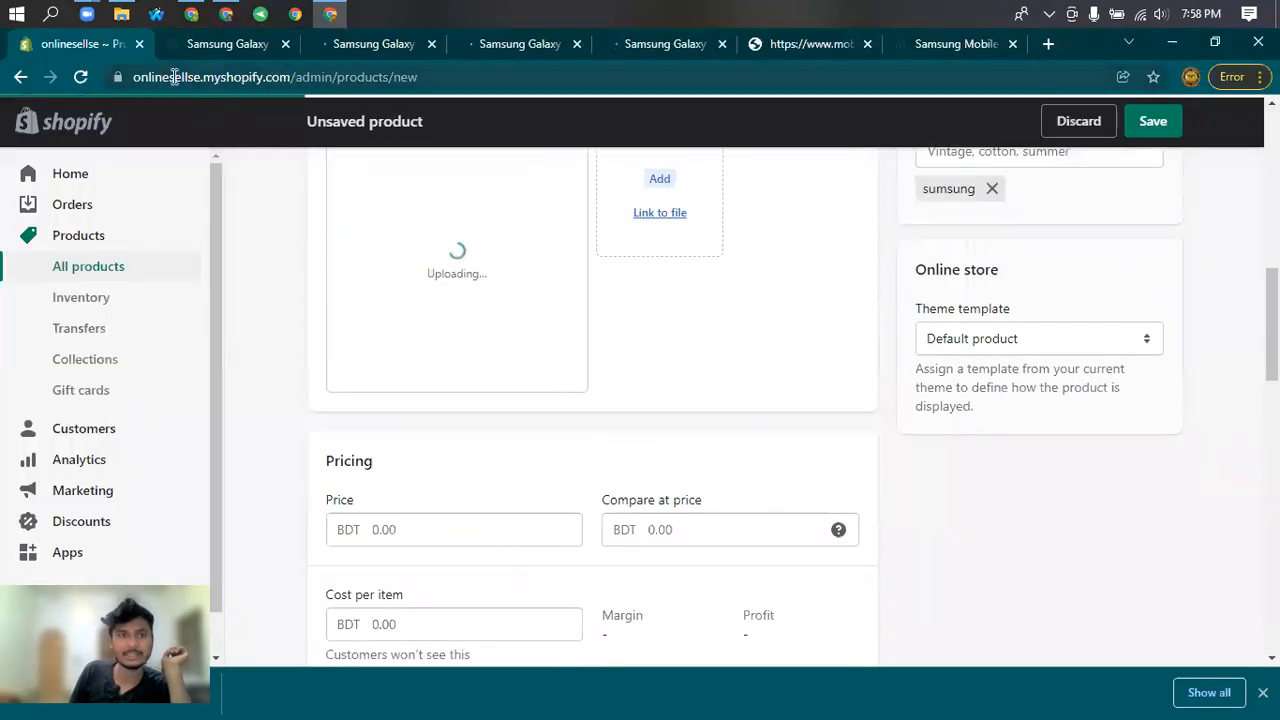
Check the official and crossed-out Bangladesh prices on the Galaxy A52s 5G page of MobileDokan, and return to the unsaved Shopify product.
left_click(217, 52)
scroll(643, 318, "up", 15)
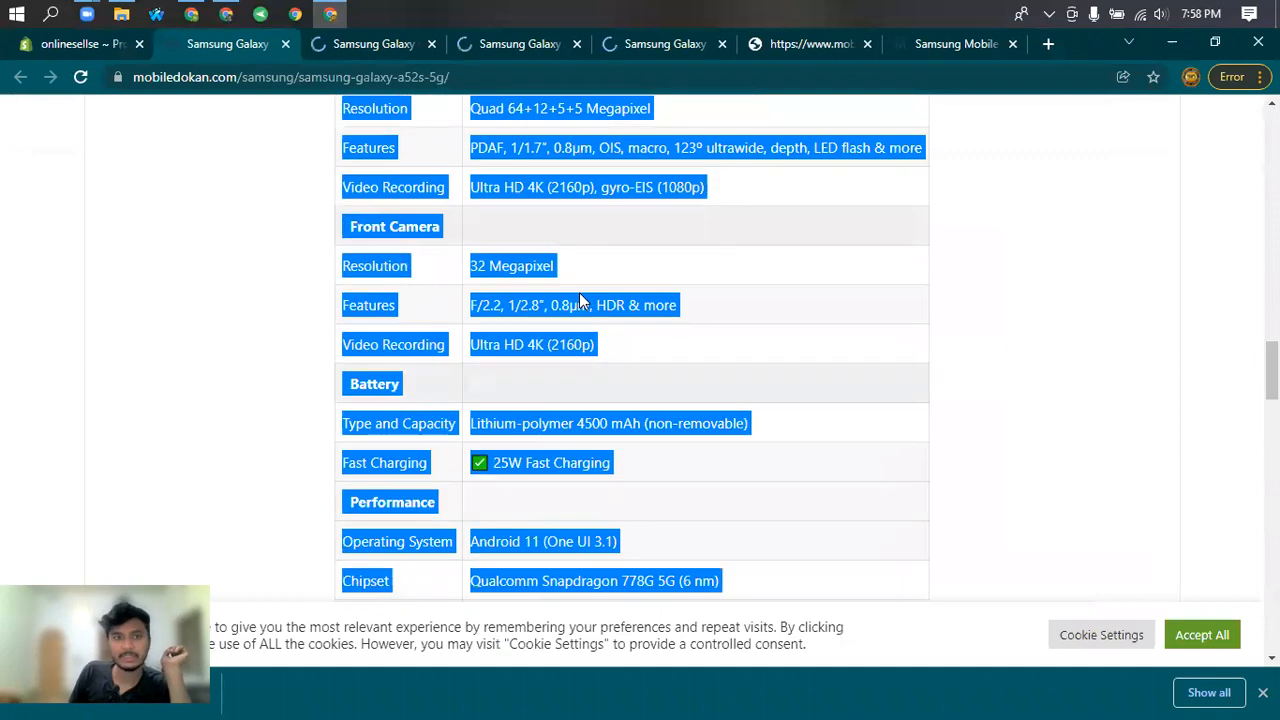
scroll(566, 287, "up", 10)
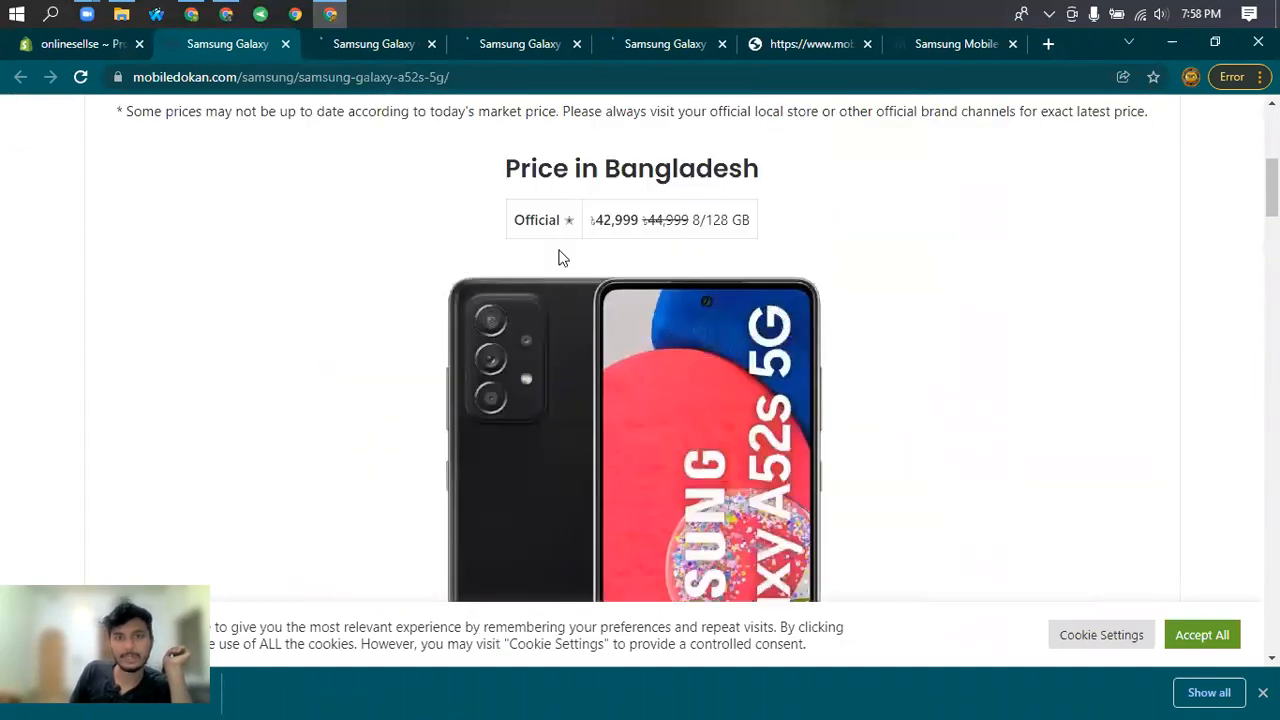
left_click_drag(640, 220, 862, 215)
left_click(865, 213)
left_click_drag(573, 211, 848, 226)
left_click(848, 226)
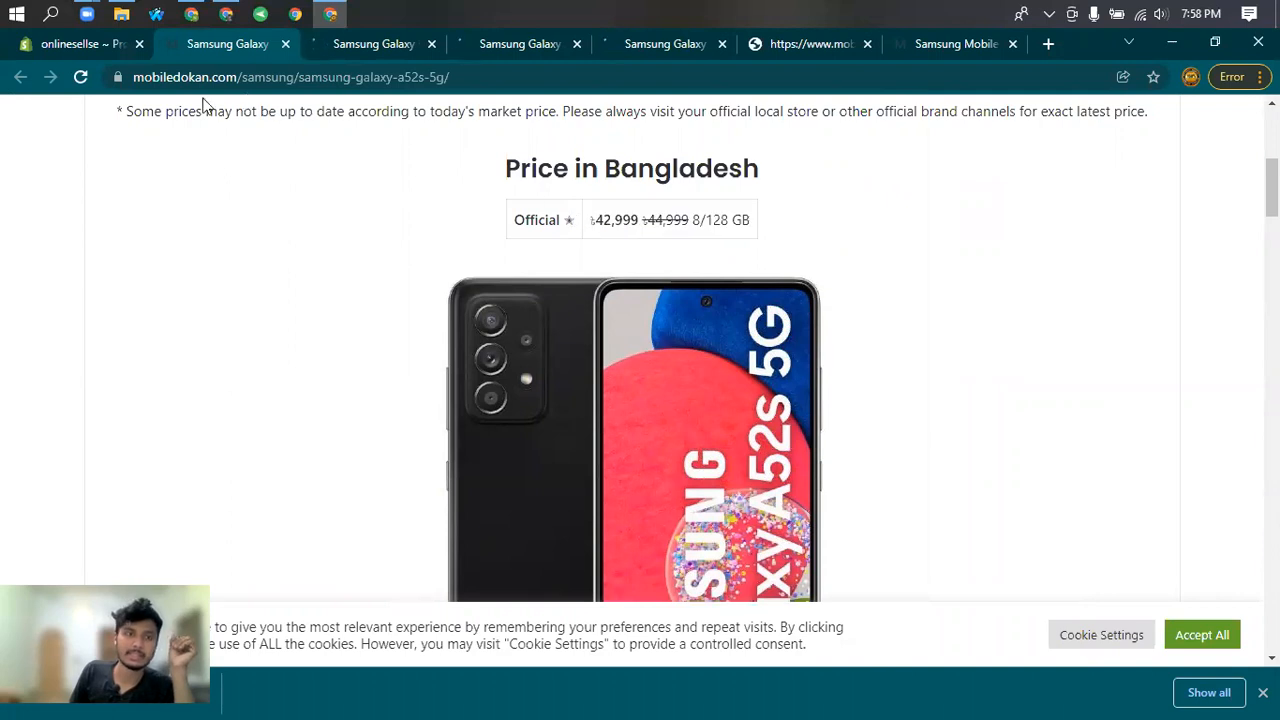
left_click(69, 50)
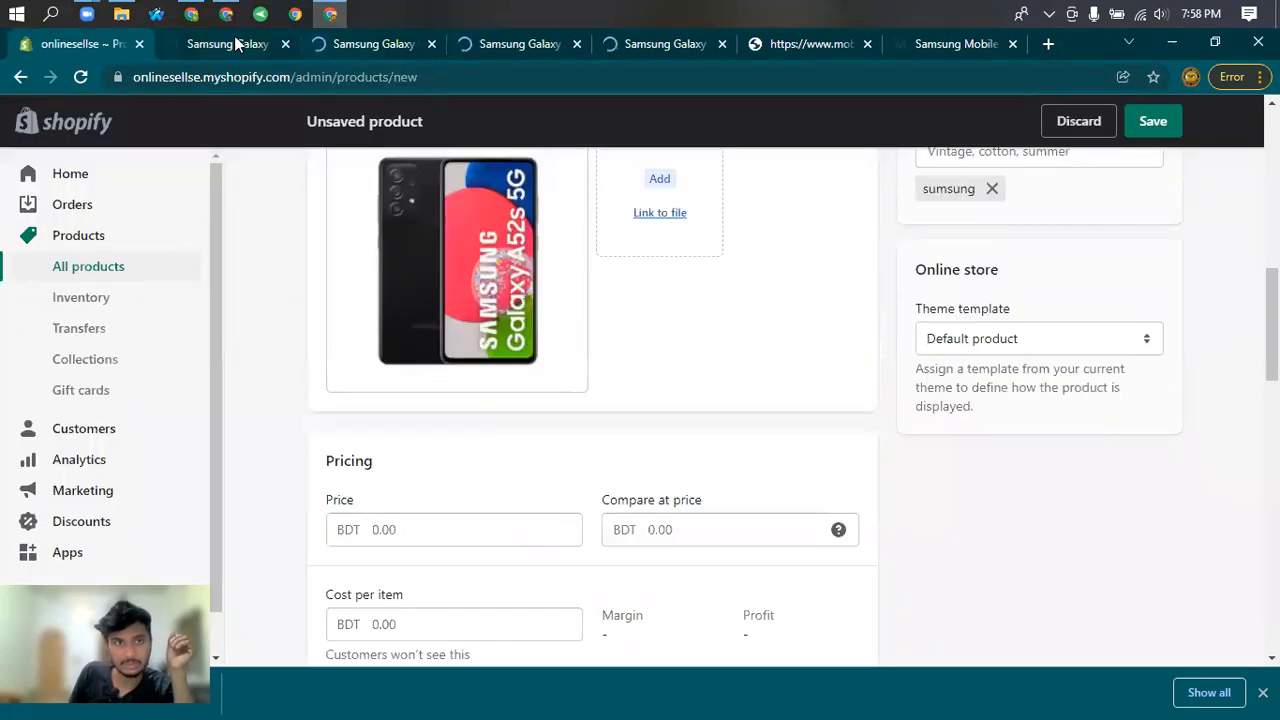
left_click(228, 44)
left_click_drag(690, 224, 614, 224)
left_click(68, 48)
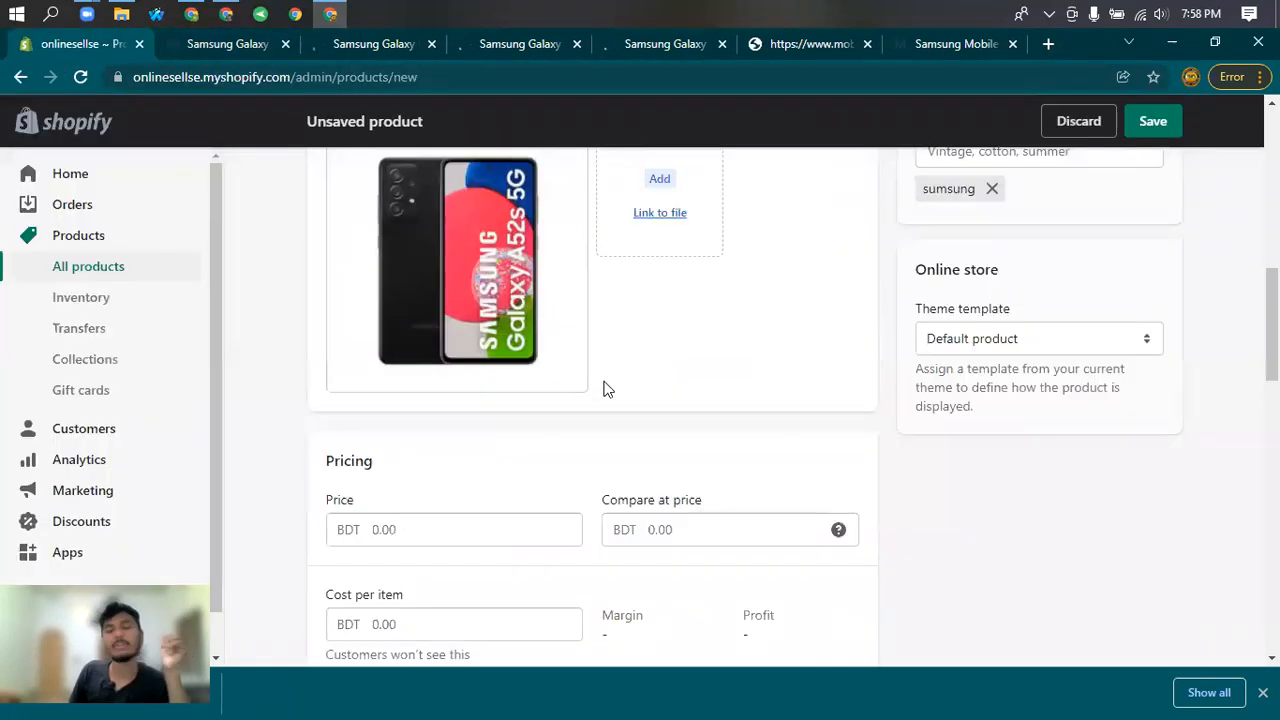
Set the product's price to BDT 41,000 and its compare-at price to BDT 45,000.
scroll(572, 375, "down", 2)
left_click(420, 342)
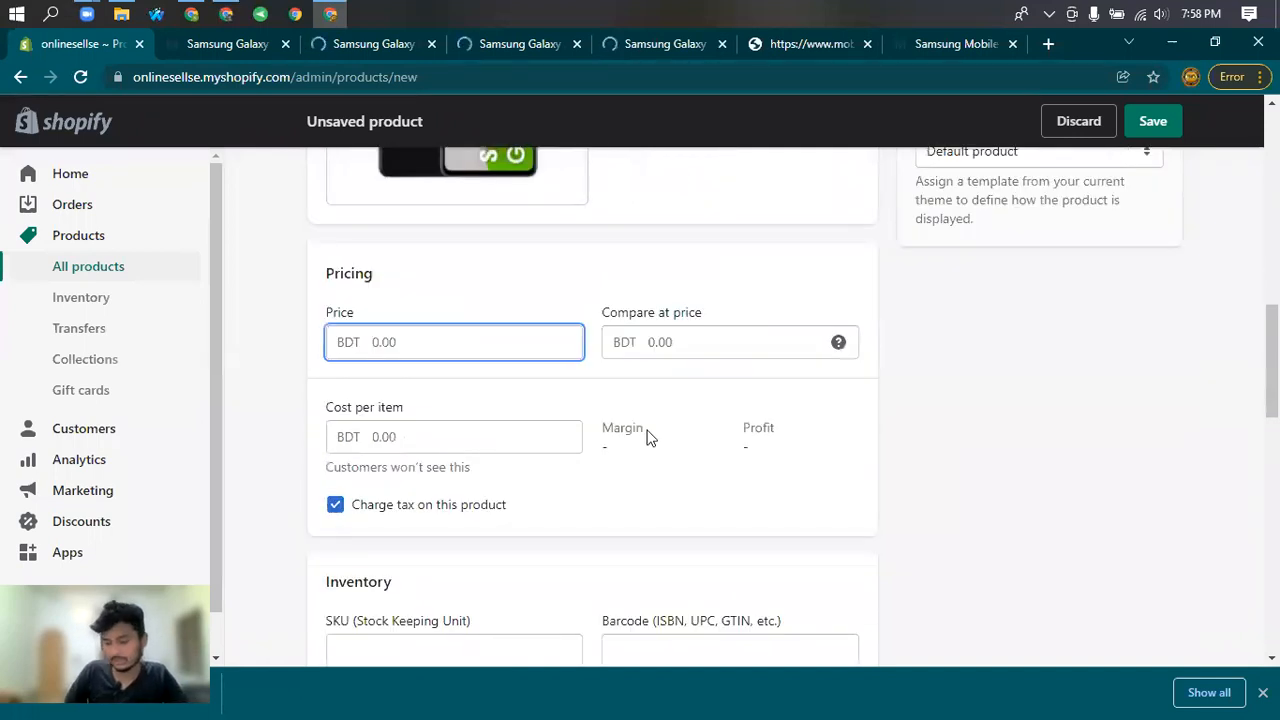
type("51=")
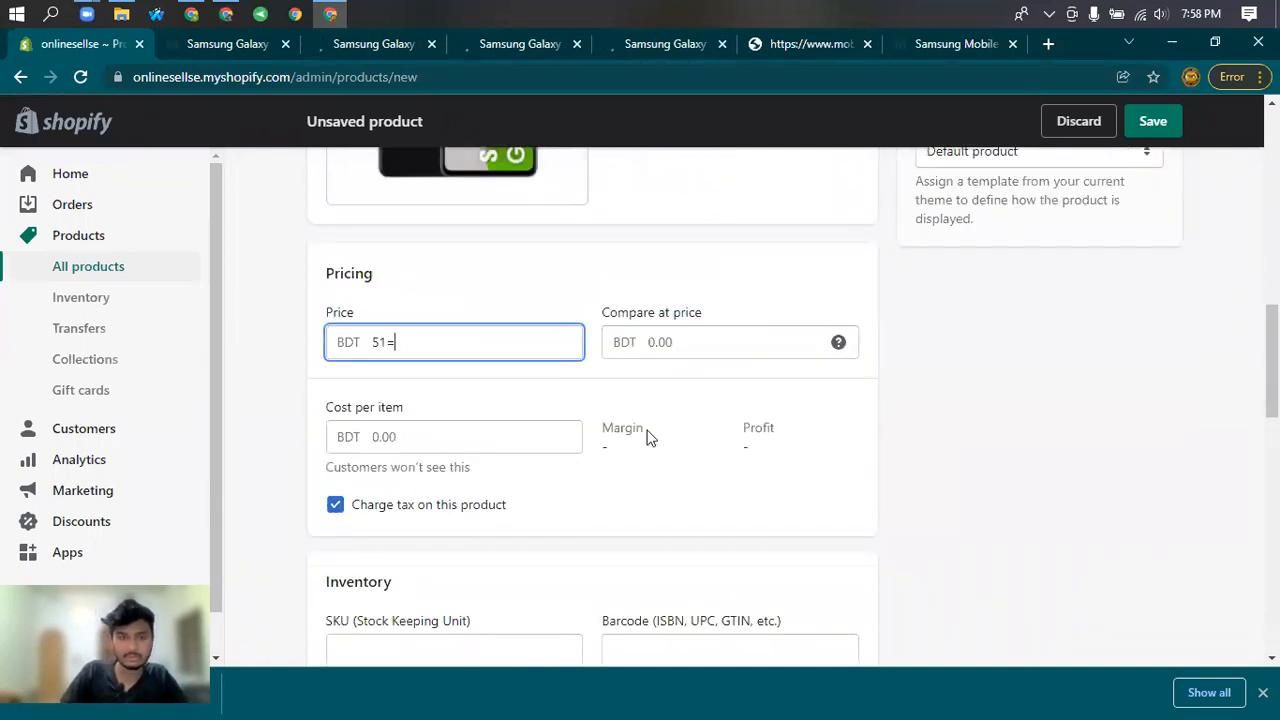
key("BackSpace")
type("410000")
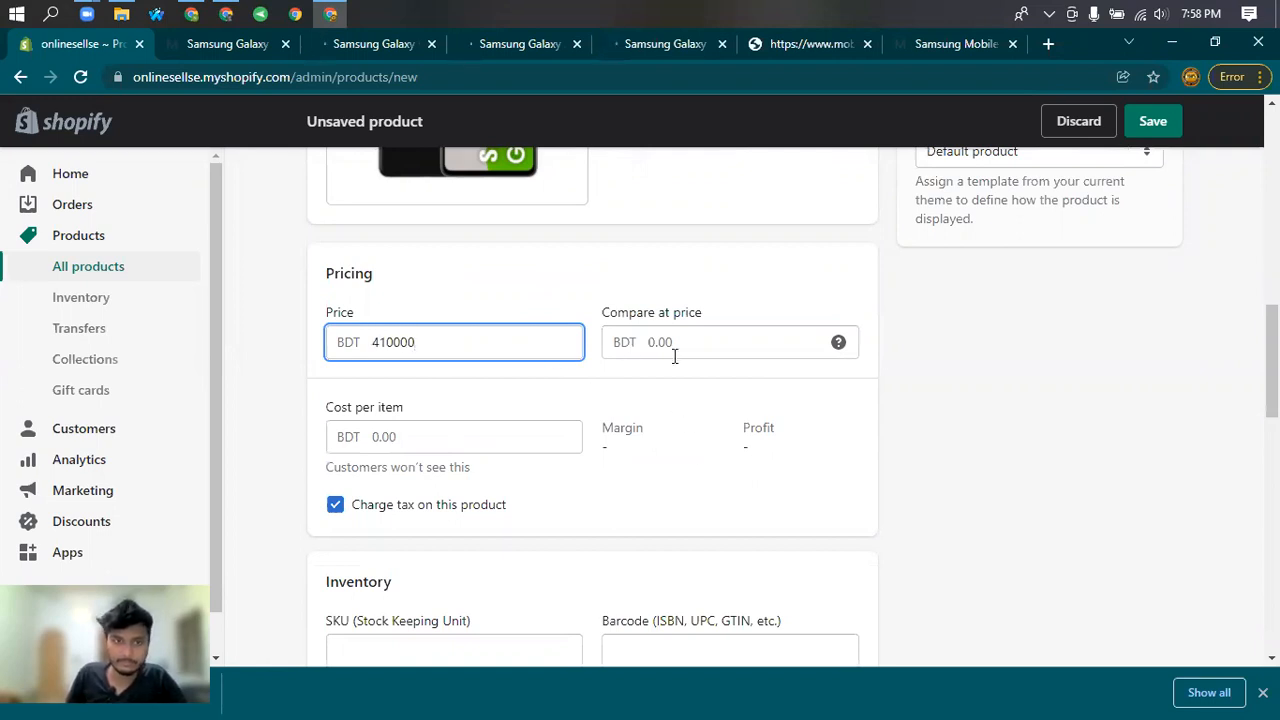
left_click(645, 350)
left_click(391, 346)
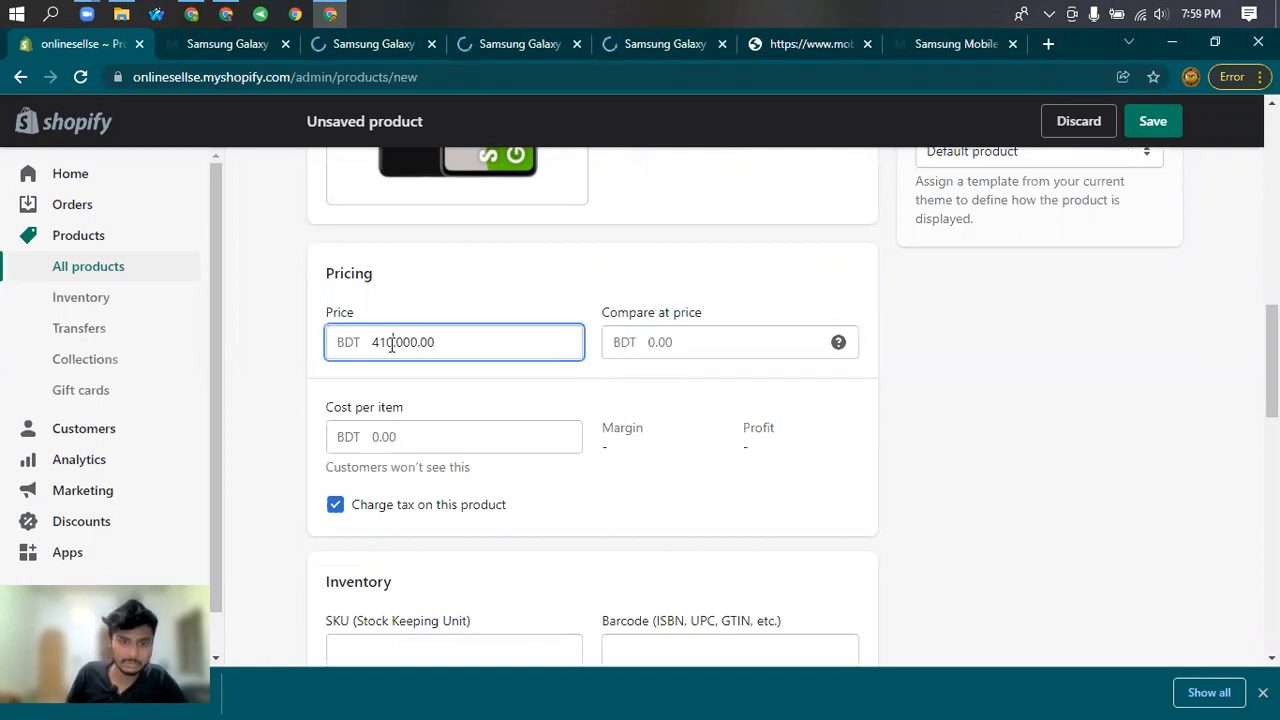
key("BackSpace")
left_click(684, 350)
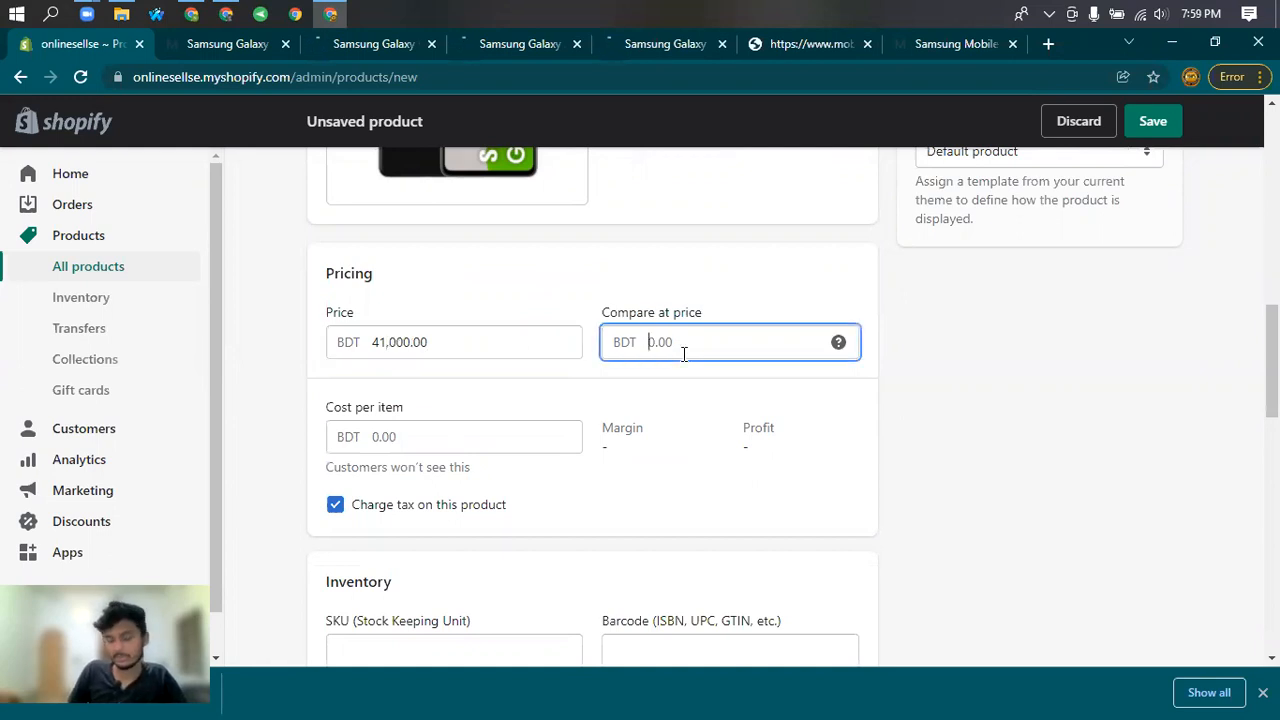
type("45000")
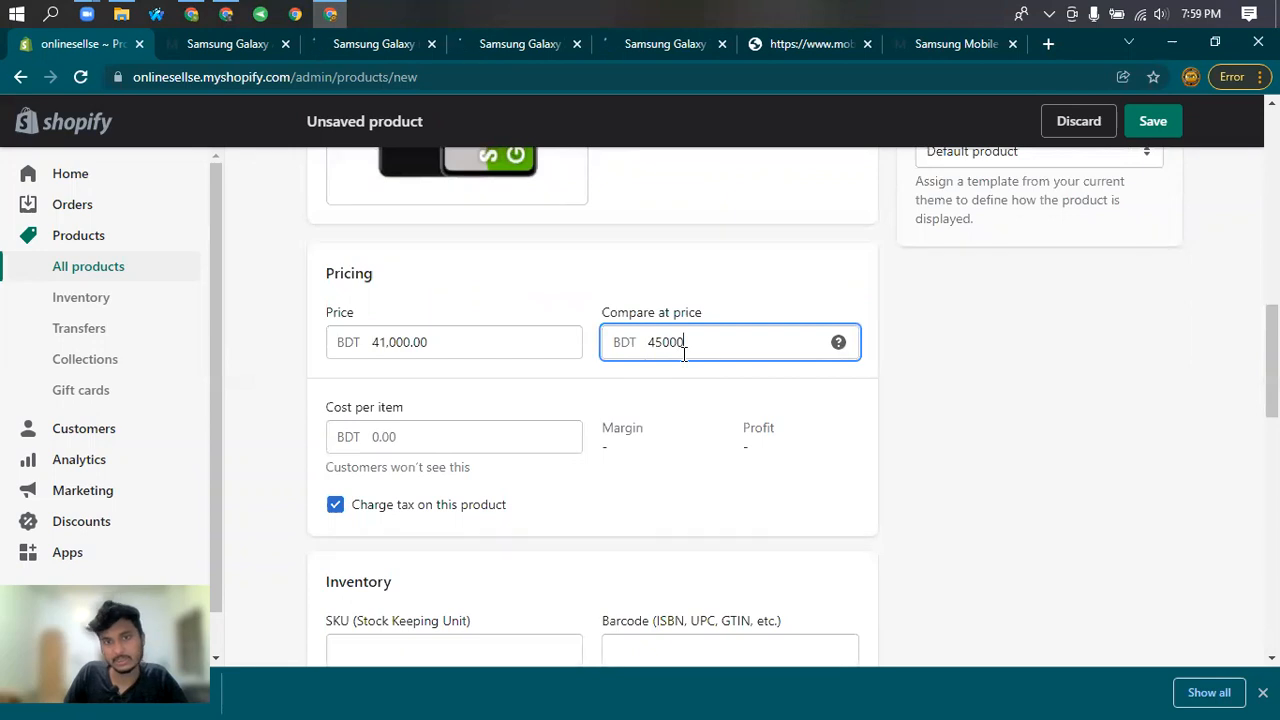
Set the cost per item to BDT 38,000 and check the calculated profit.
left_click(452, 434)
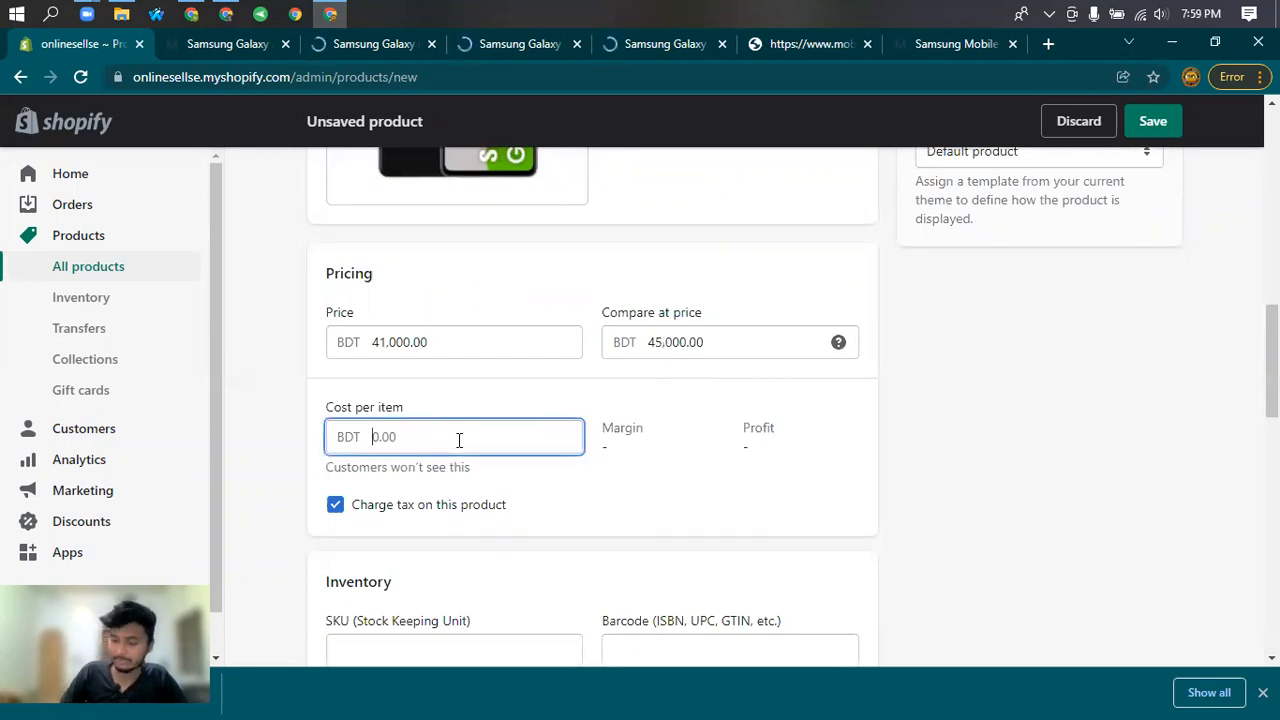
type("38")
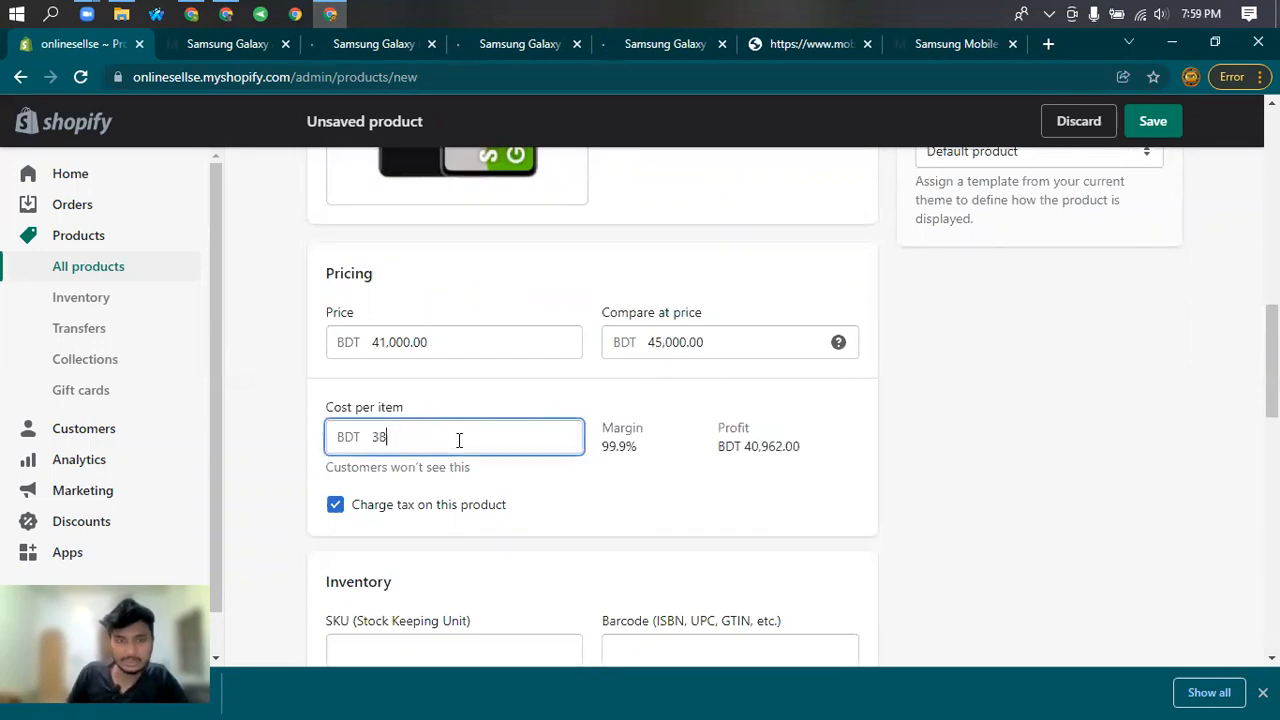
type("000")
left_click(615, 502)
scroll(680, 508, "down", 2)
left_click_drag(779, 270, 781, 267)
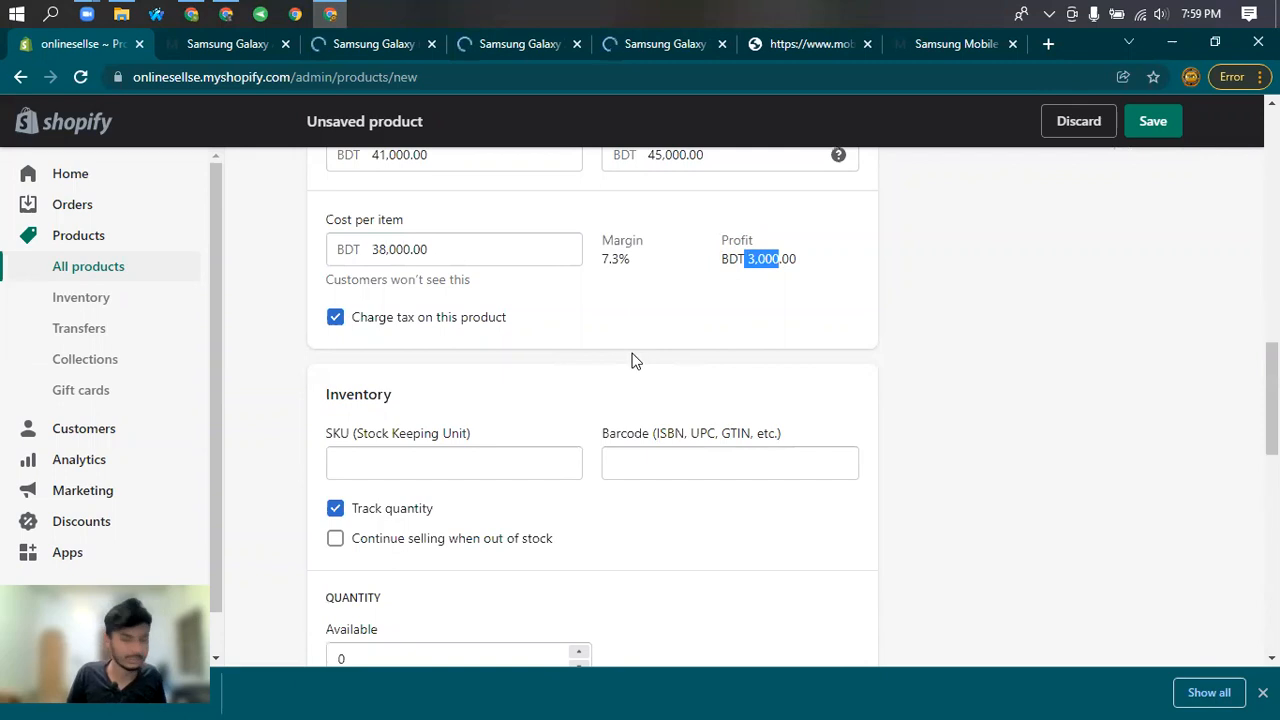
Save the product with quantity tracking and the physical product option turned off.
left_click(336, 510)
scroll(510, 493, "down", 3)
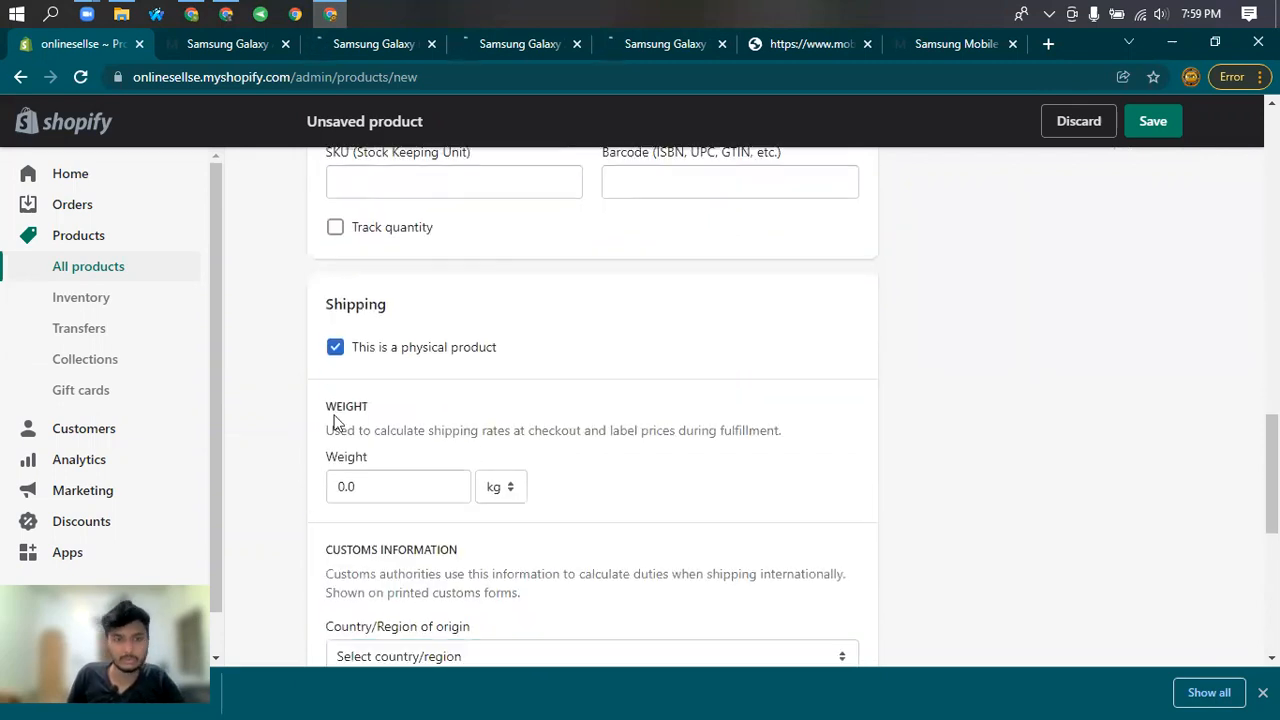
left_click(337, 349)
scroll(645, 565, "down", 2)
left_click(1153, 623)
scroll(787, 463, "up", 6)
scroll(532, 290, "up", 10)
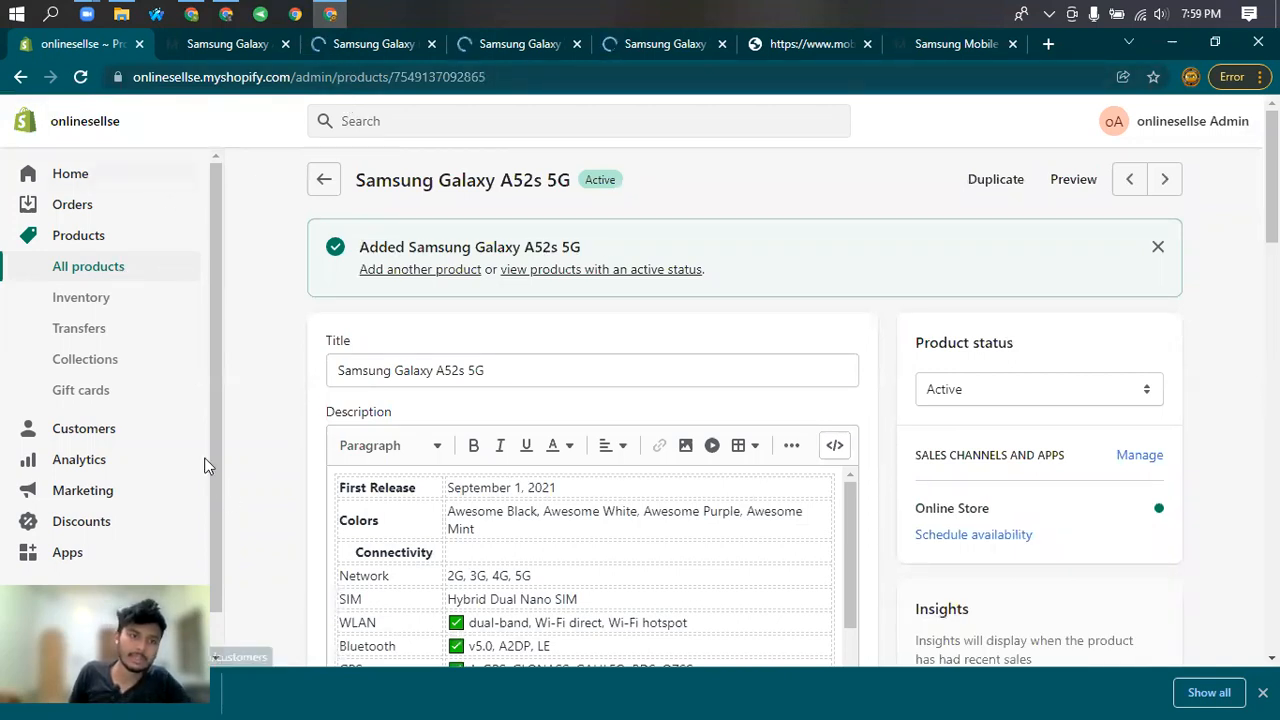
Open the live online store and examine the full product catalog for the Samsung Galaxy A52s 5G listing.
scroll(204, 465, "down", 3)
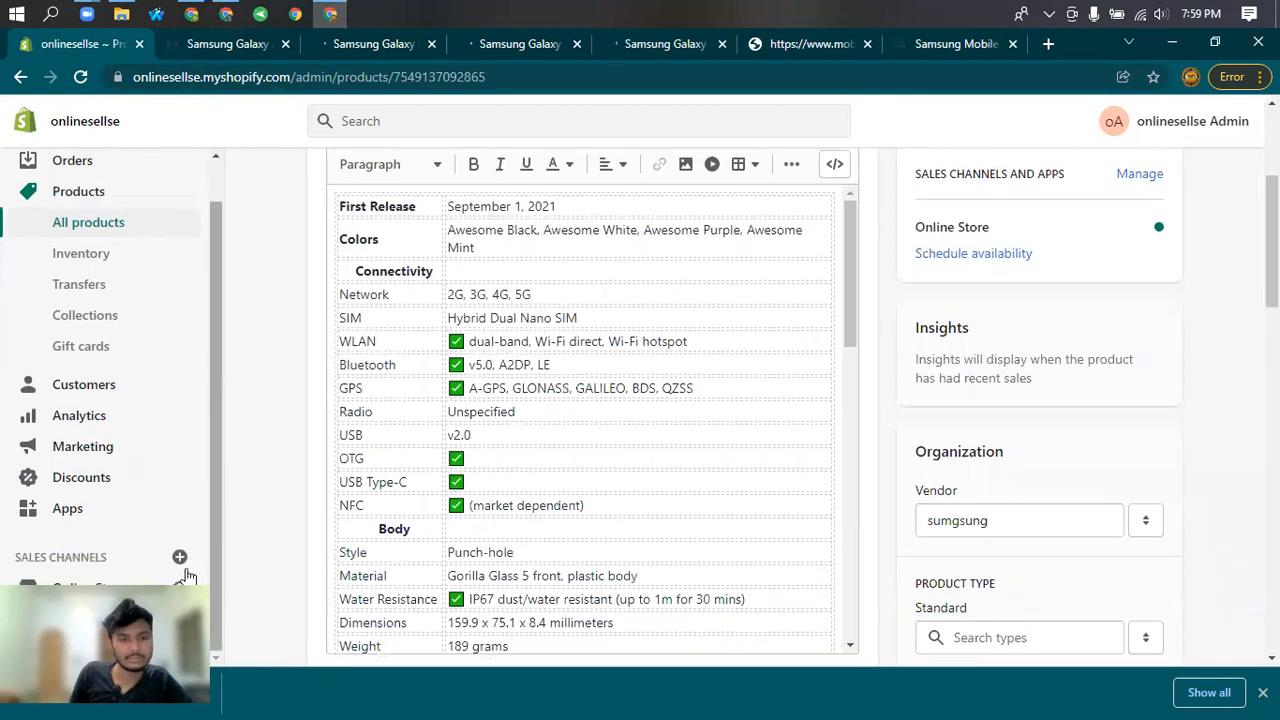
left_click(181, 597)
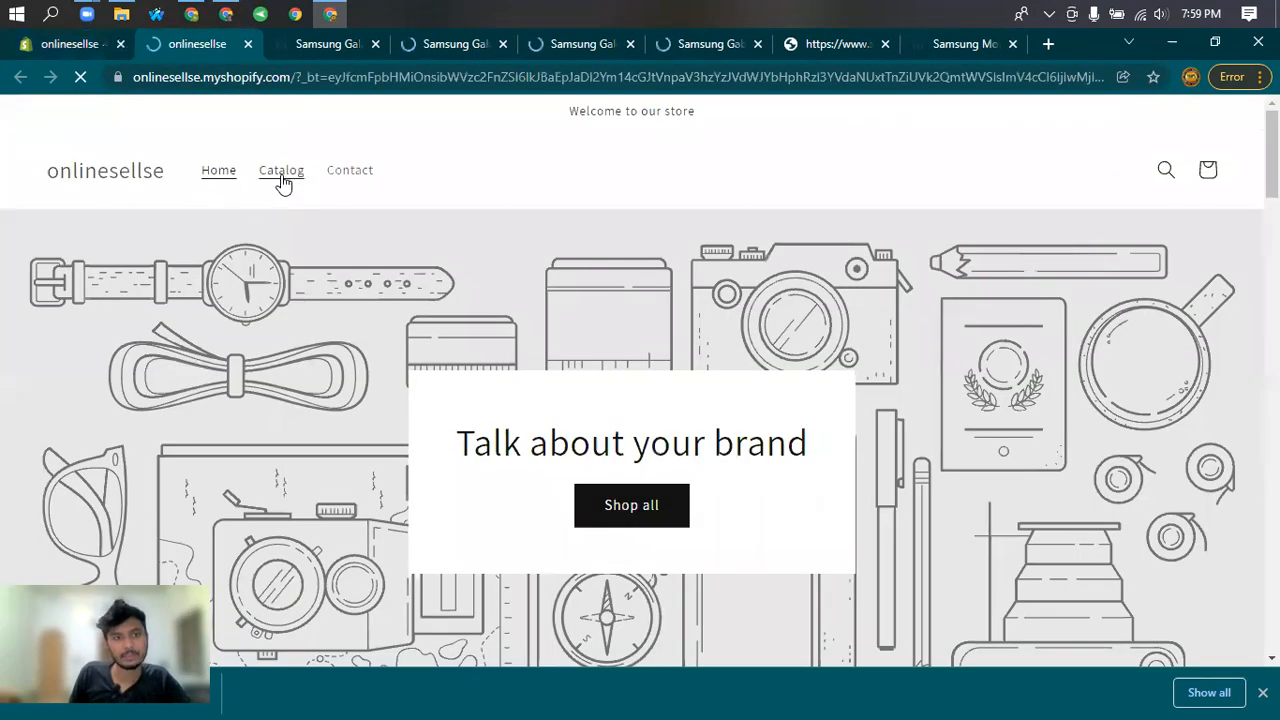
left_click(603, 503)
scroll(603, 503, "down", 1)
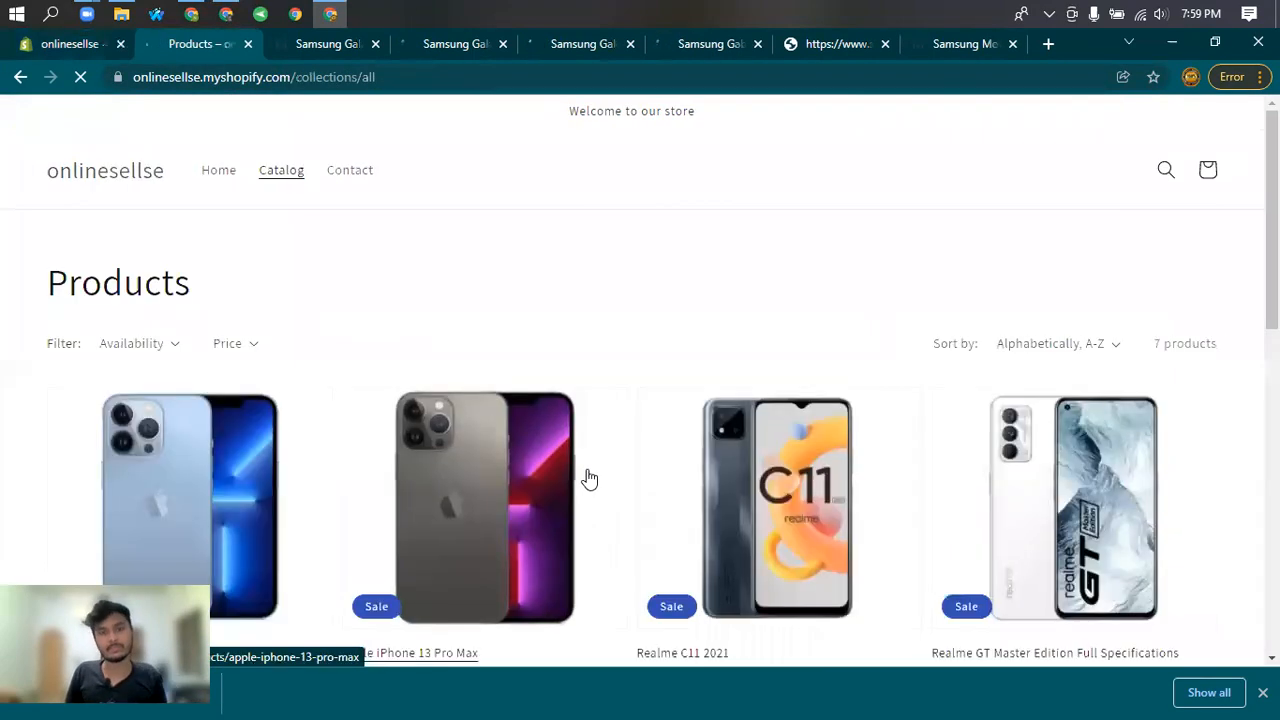
scroll(520, 449, "down", 3)
scroll(790, 445, "down", 2)
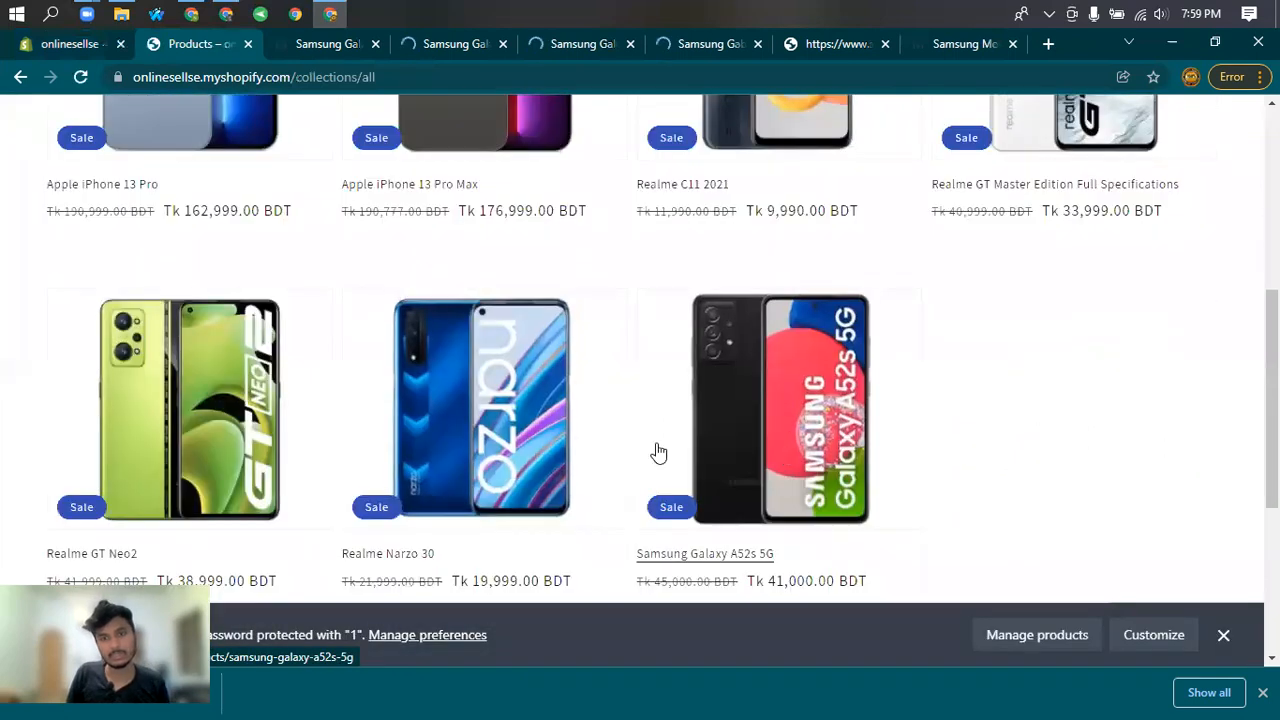
scroll(491, 423, "up", 1)
scroll(480, 500, "up", 1)
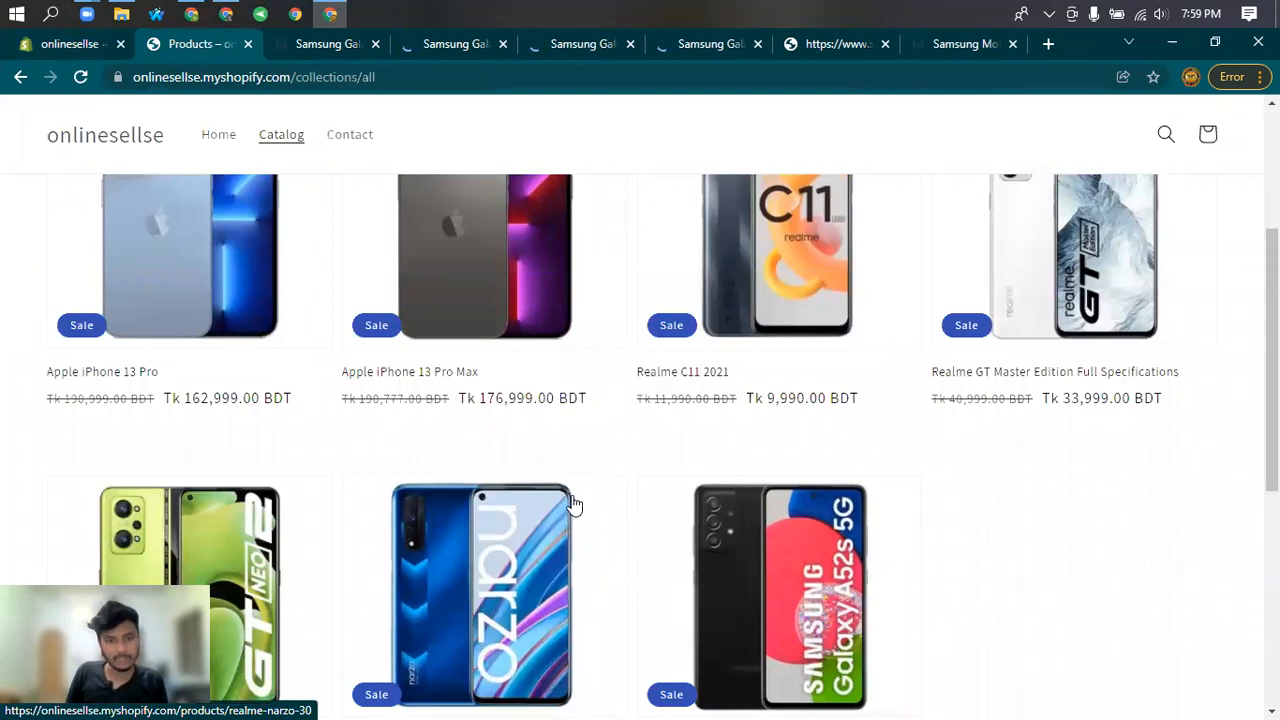
scroll(747, 533, "up", 1)
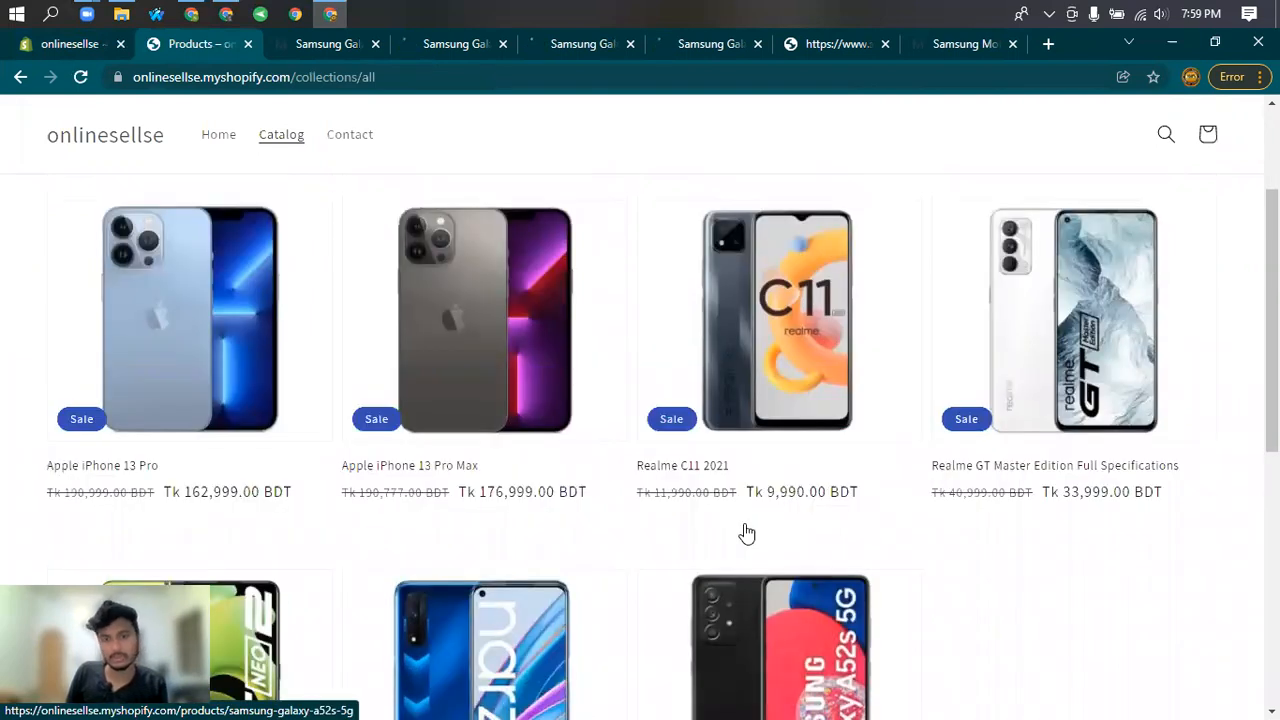